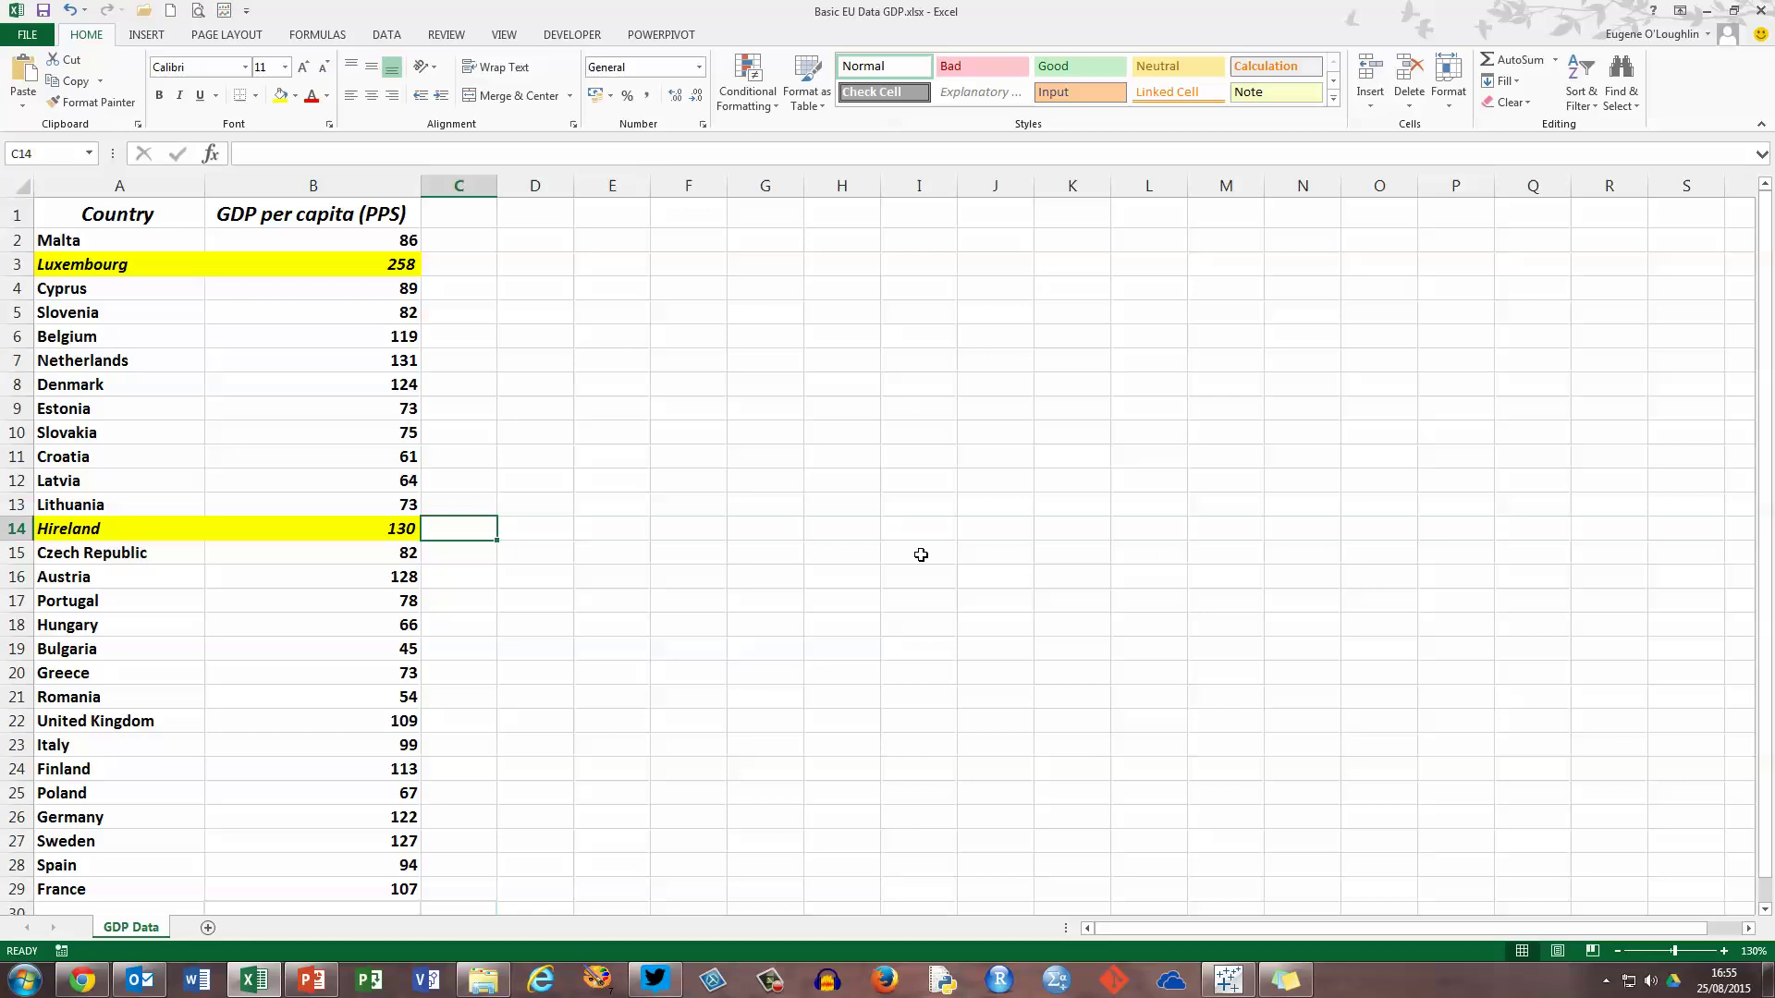
Leave the Excel GDP table with the highlighted Luxembourg and Hireland rows and switch to Tableau
left_click(1227, 982)
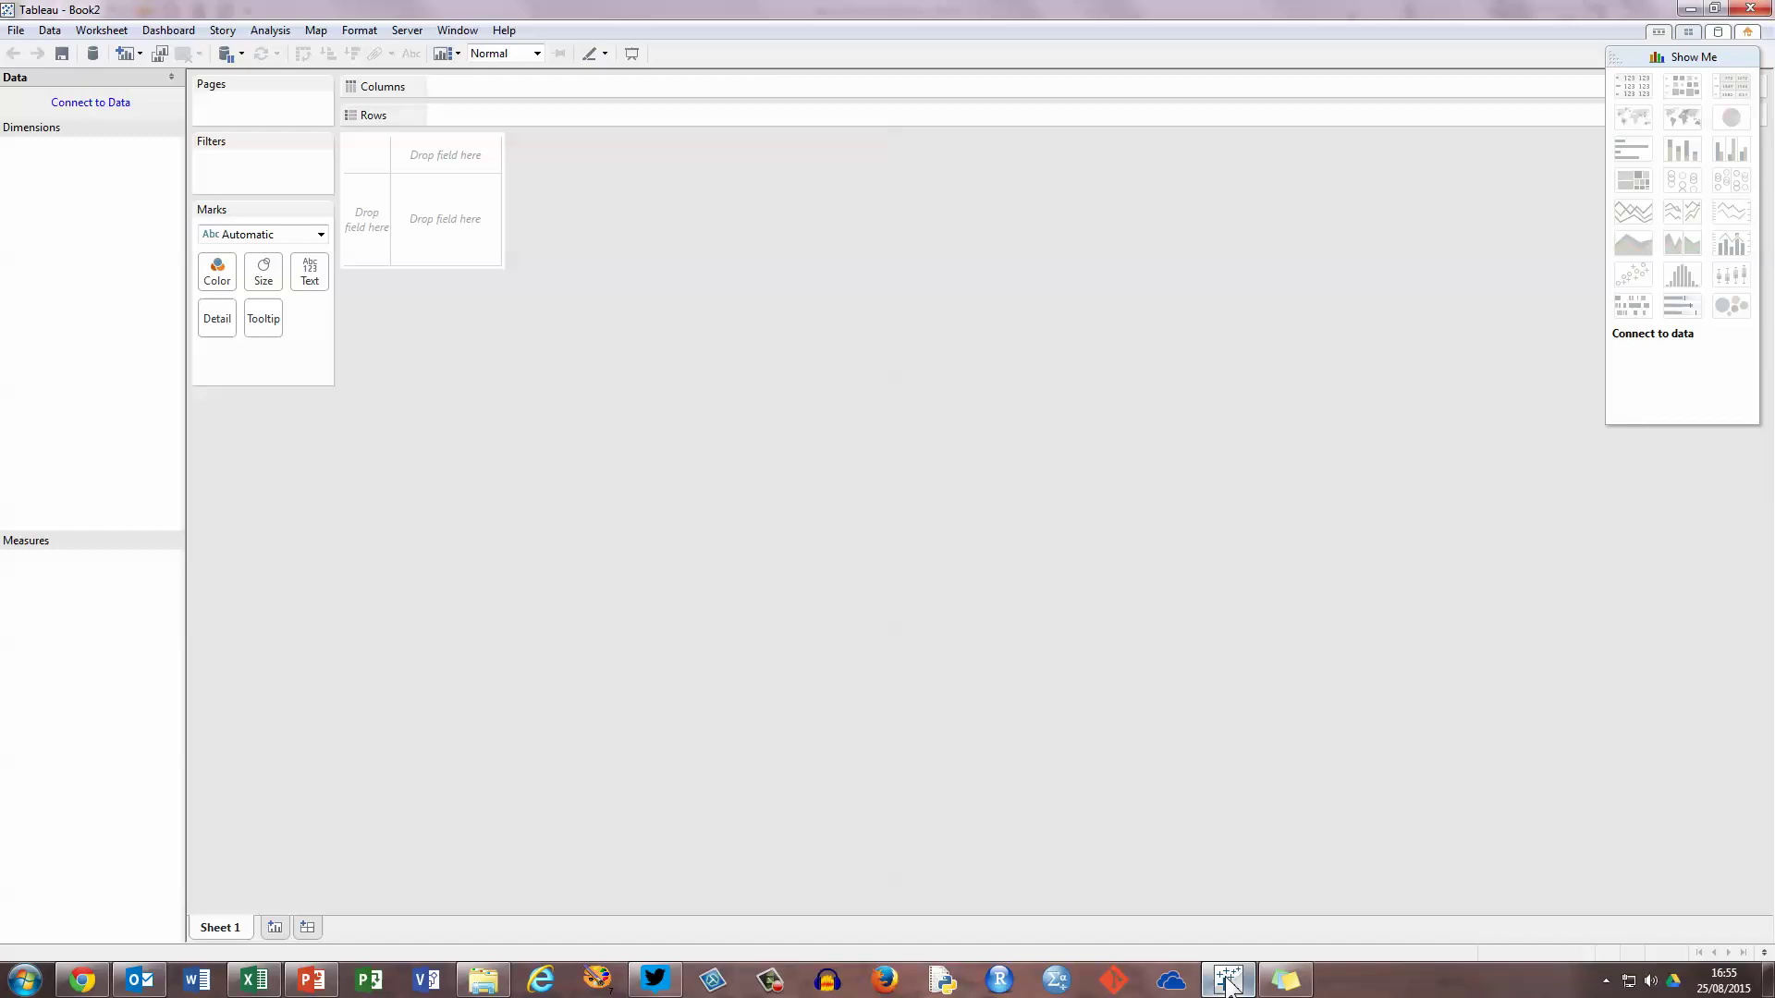
Open Basic EU Data GDP.xlsx as the workbook's data source
mouse_move(1227, 982)
left_click(16, 30)
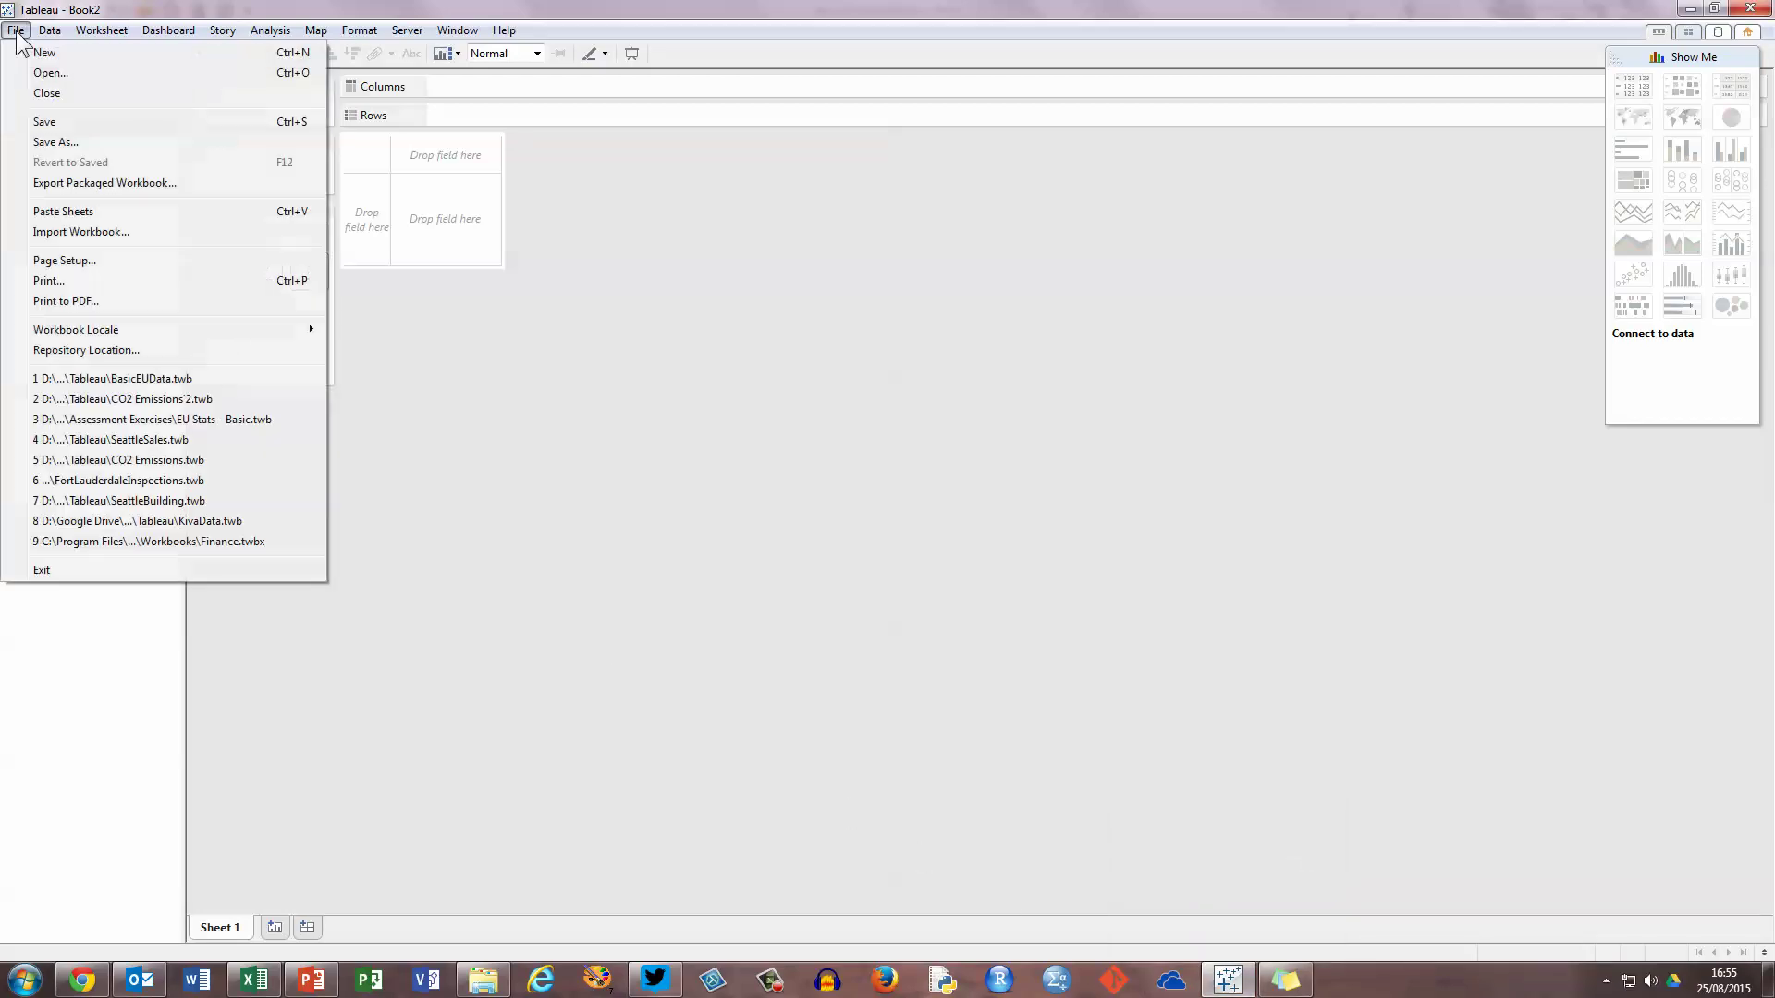
left_click(84, 76)
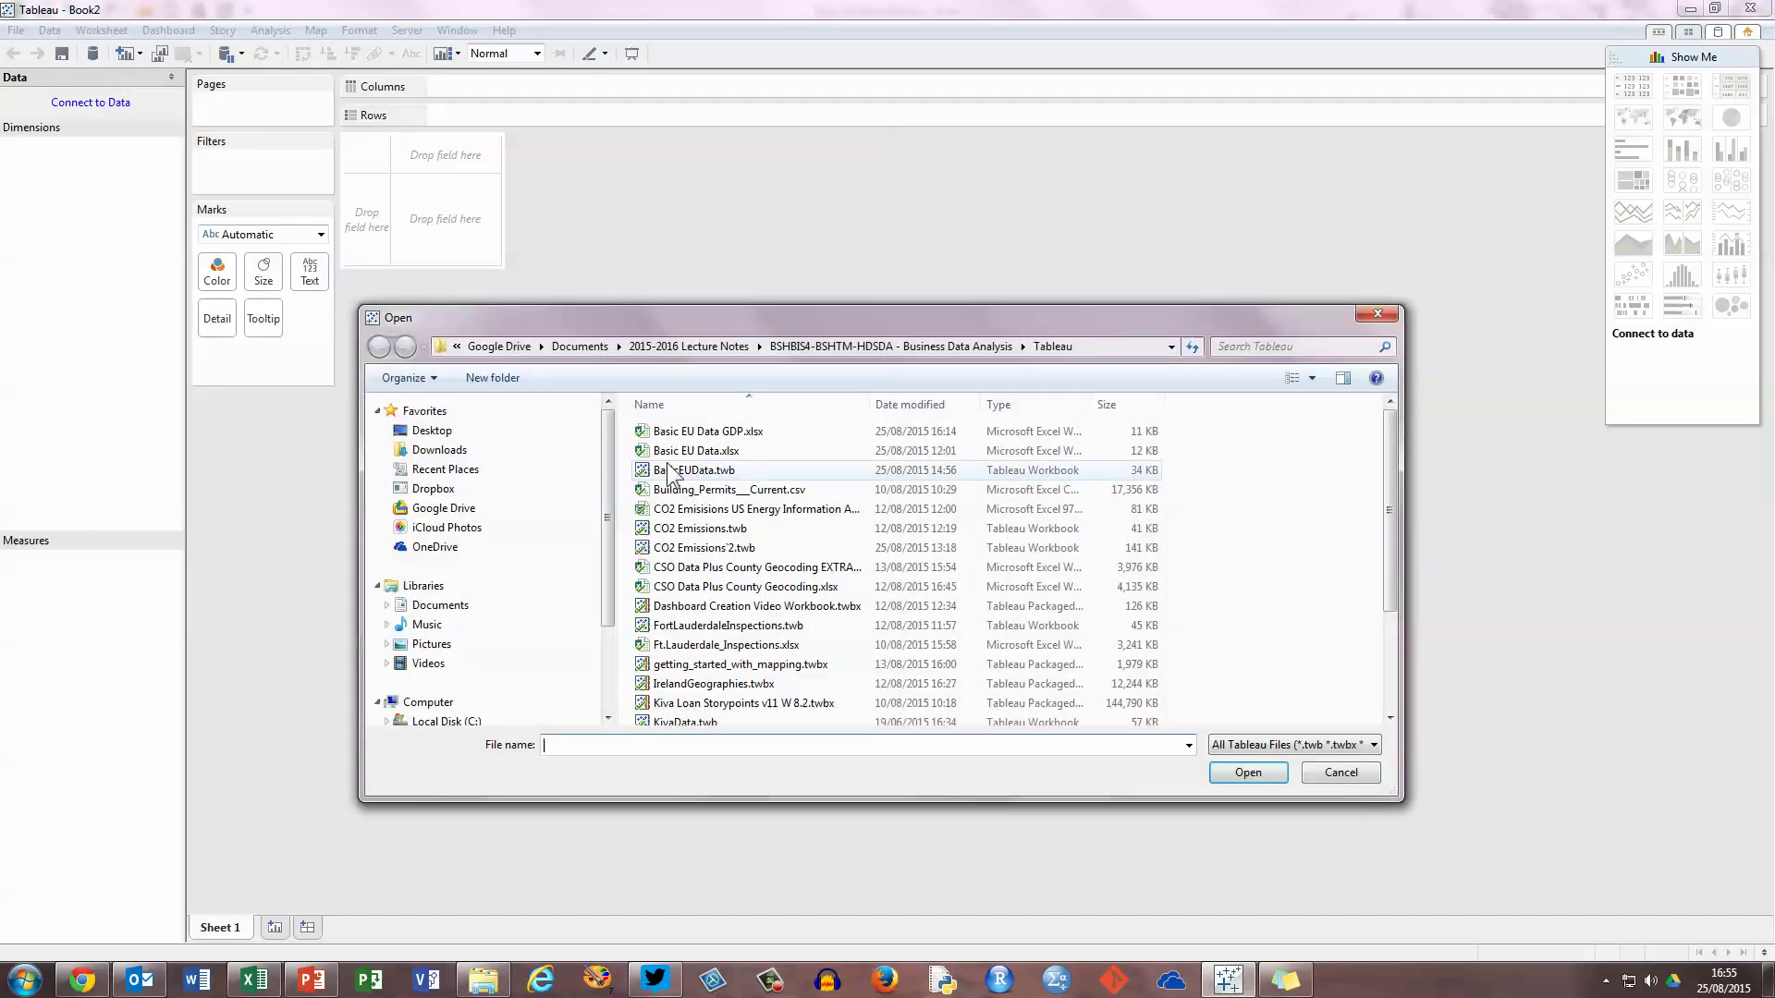
left_click(758, 431)
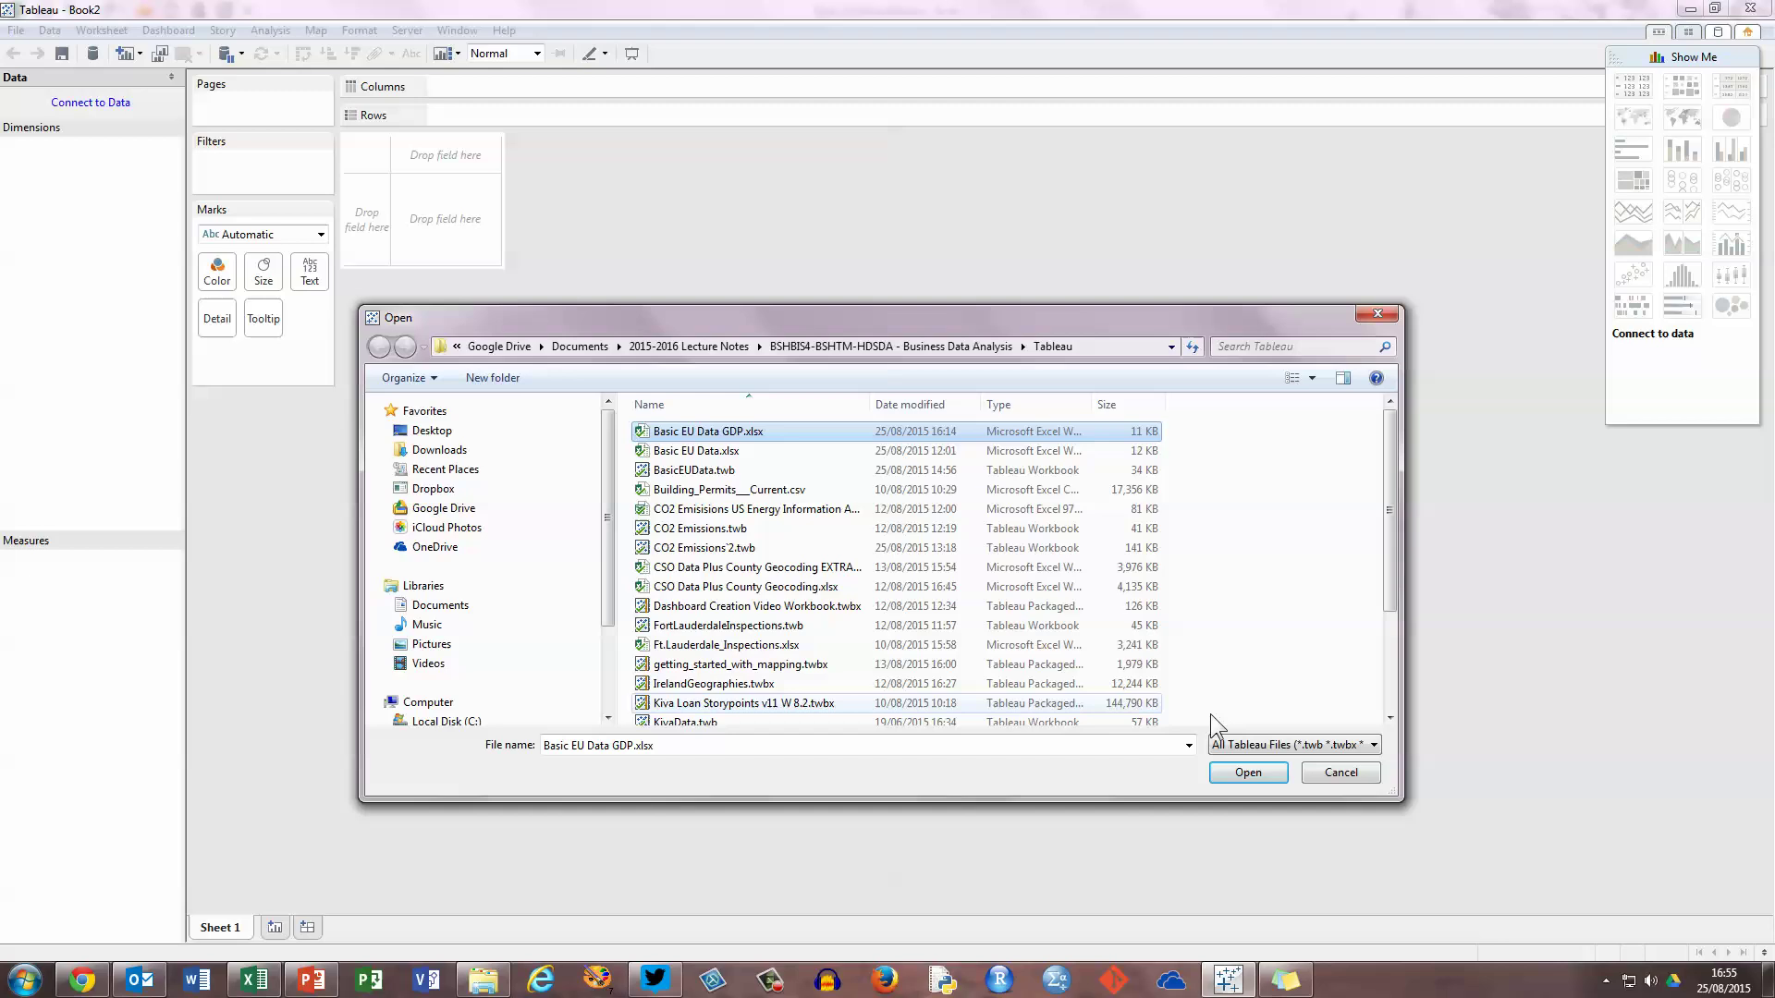
left_click(1256, 773)
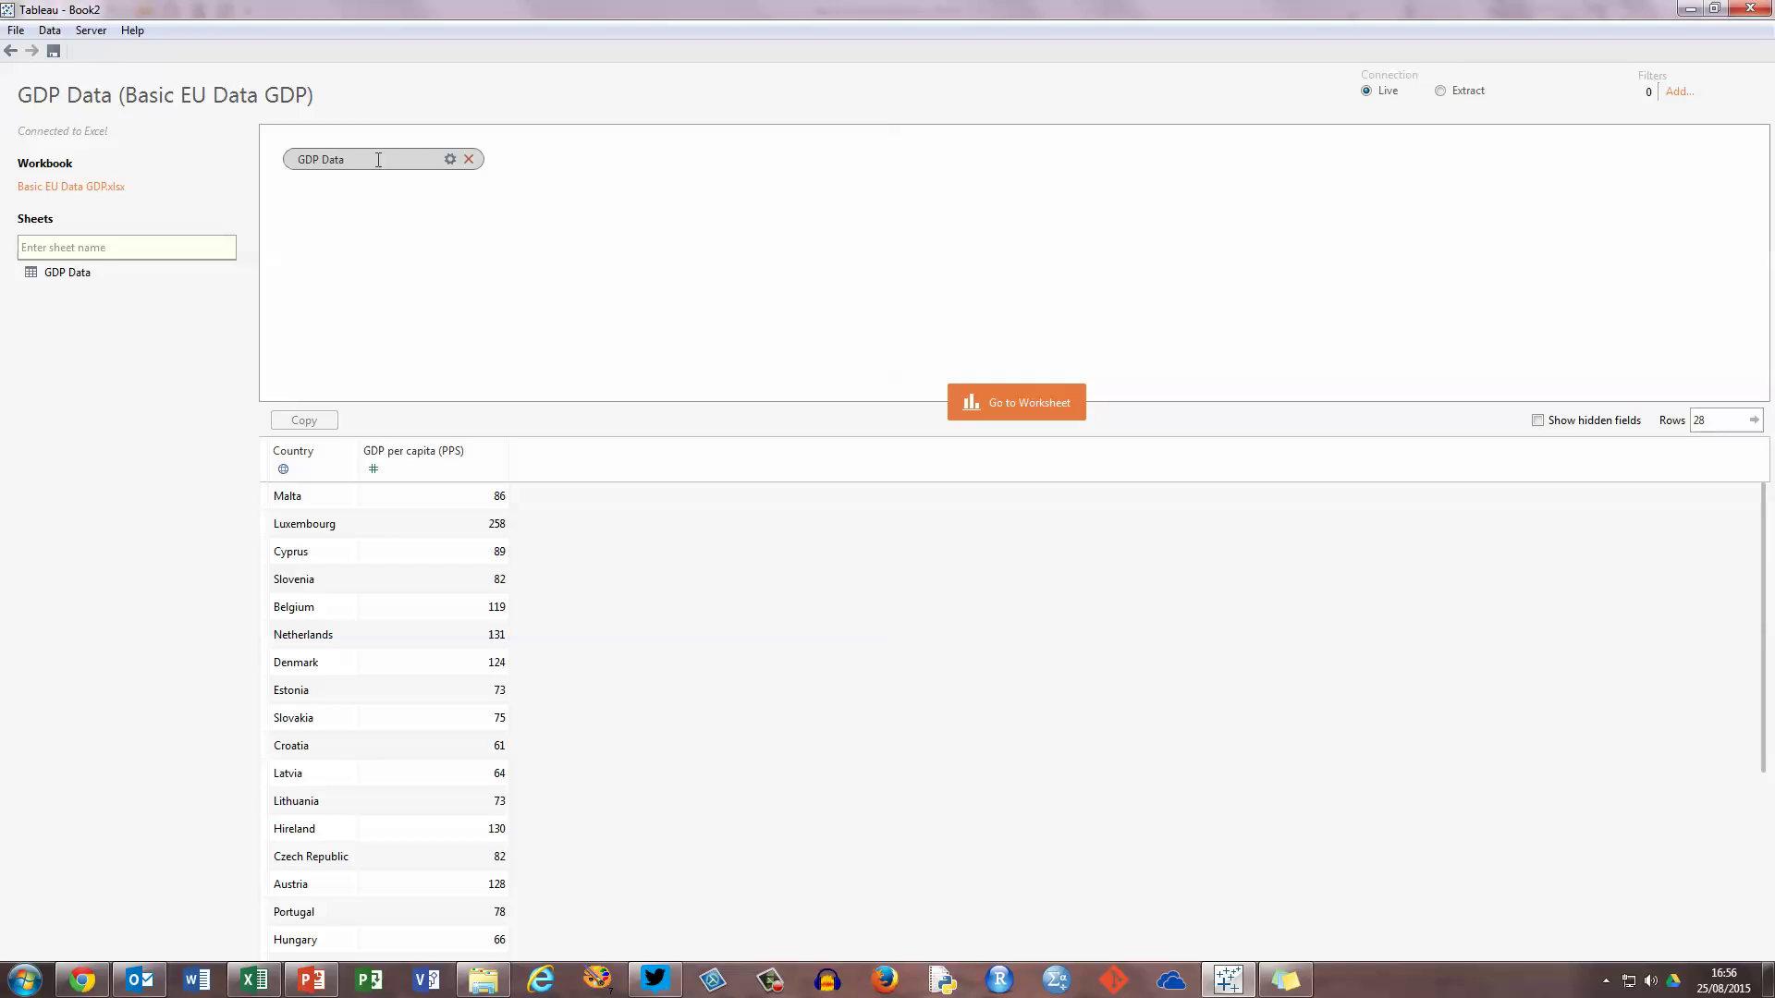
Keep the GDP Data sheet's first row as the field names and close the prompt
left_click(451, 159)
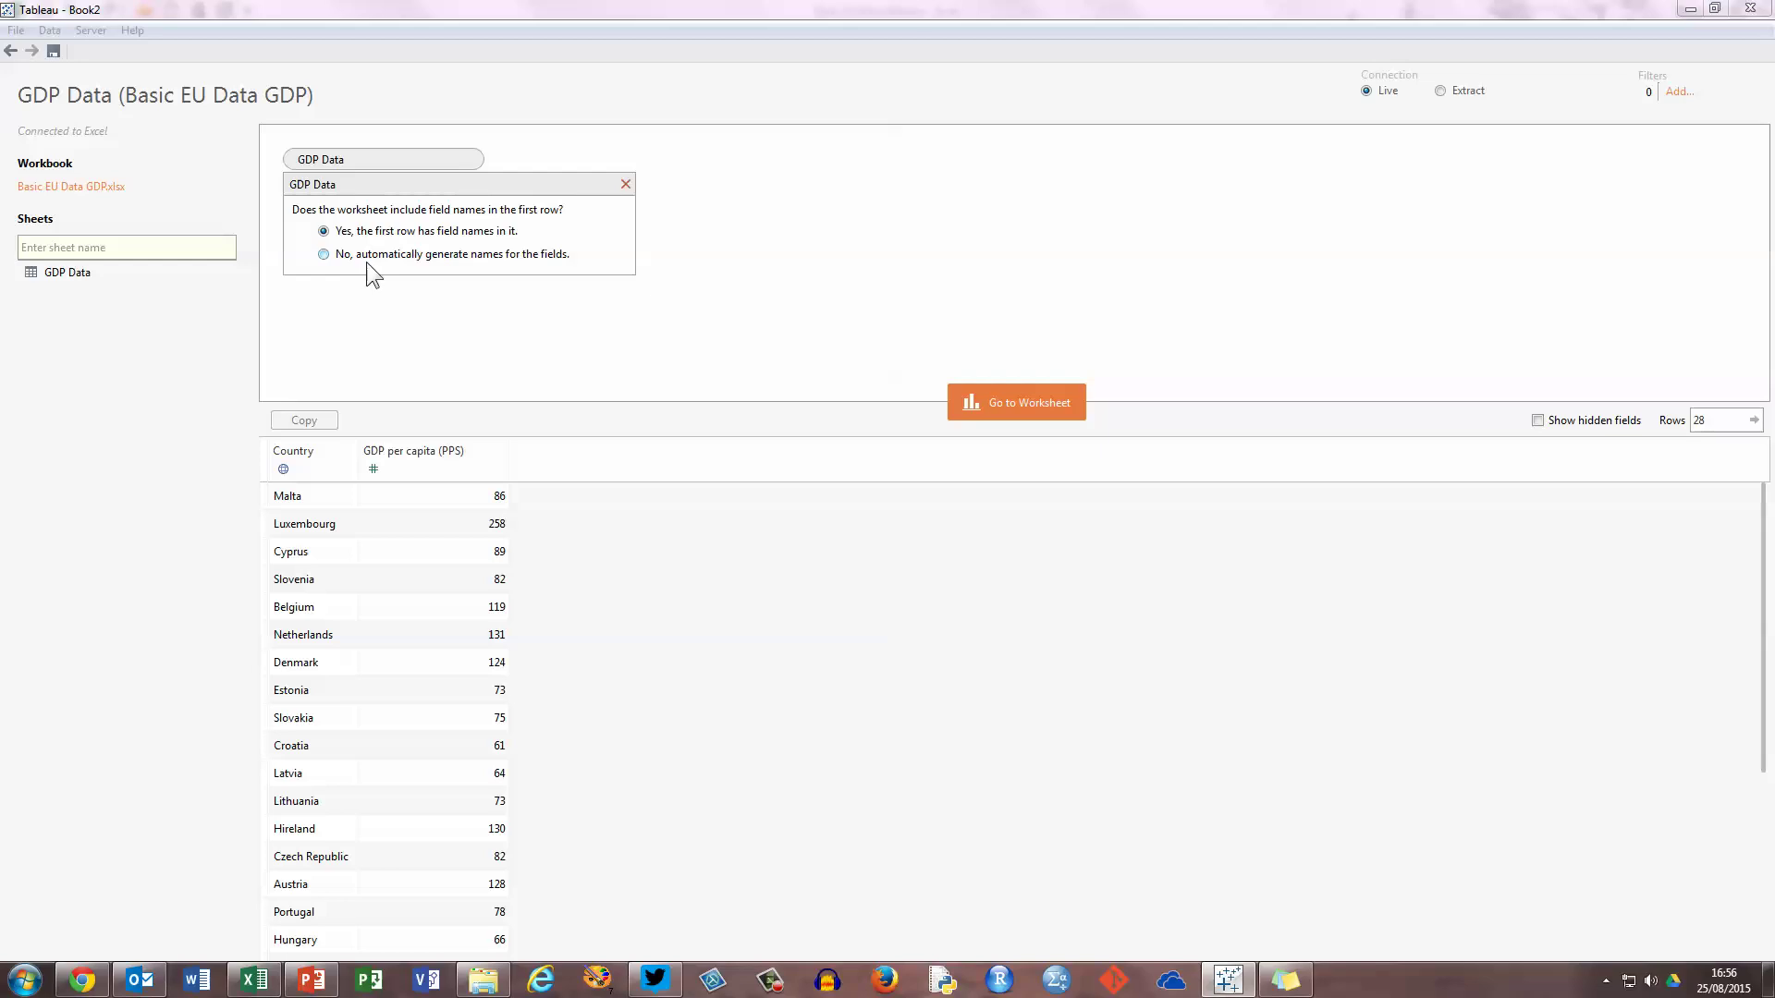
left_click(626, 184)
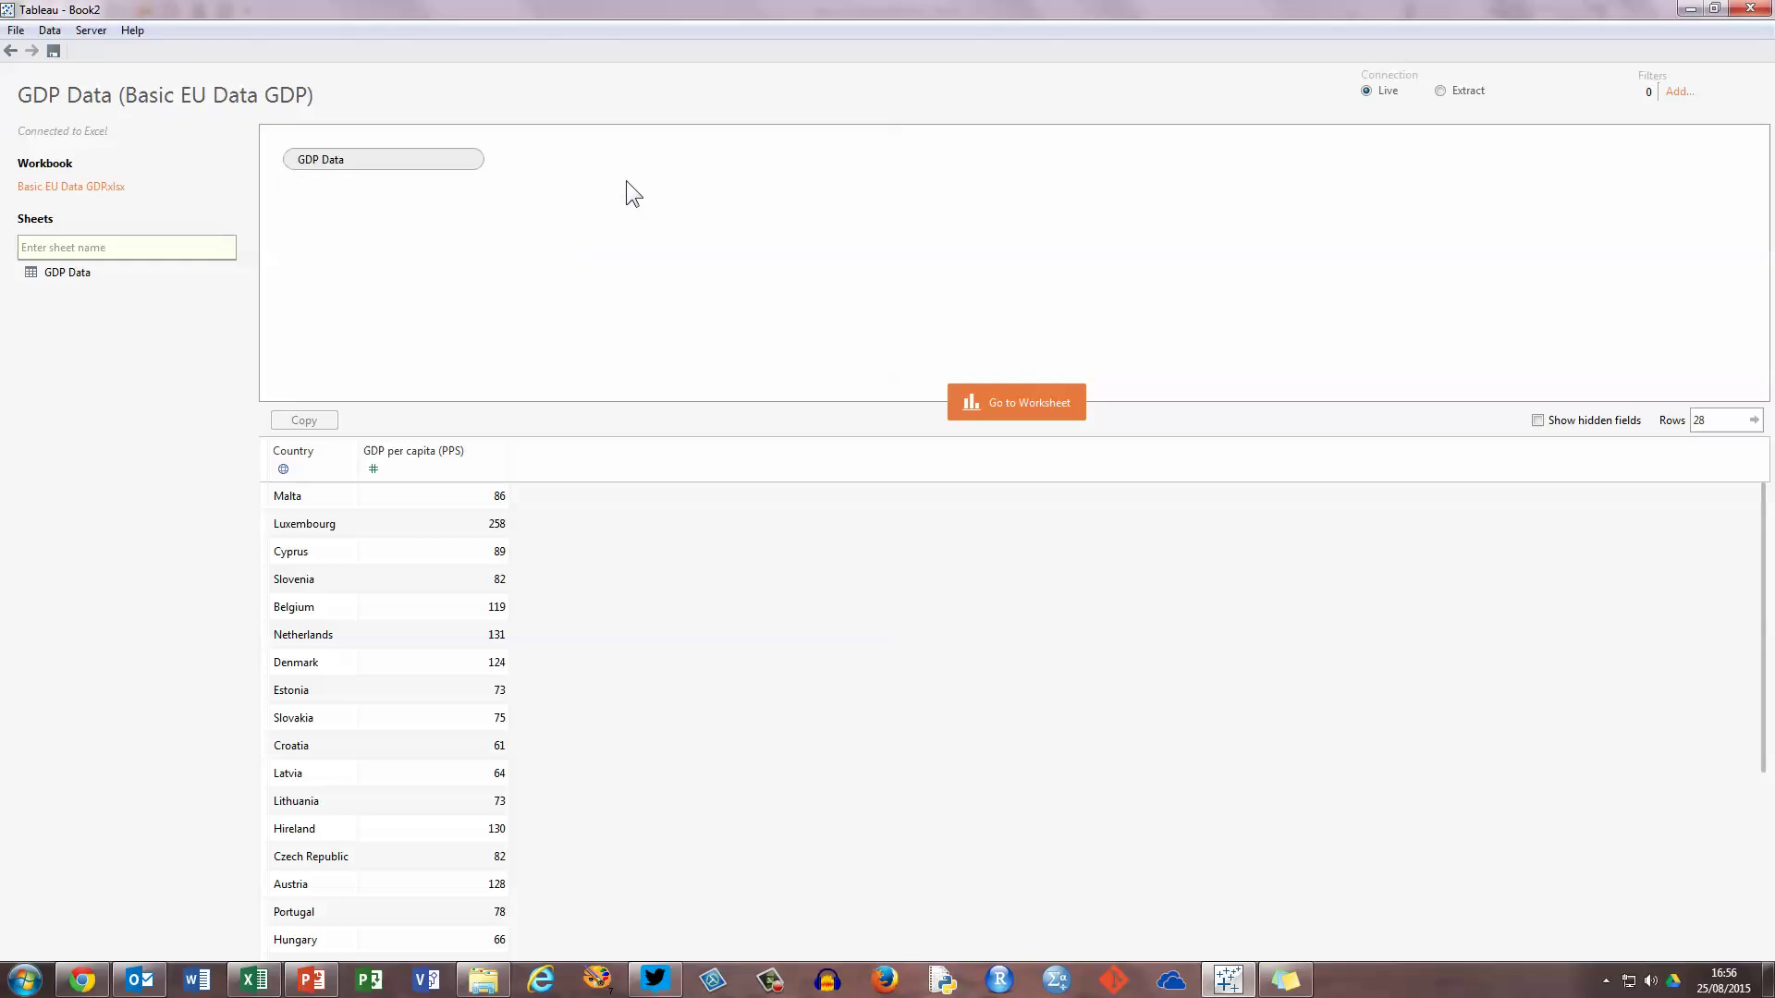
Go to Sheet 1 and check the Show Me suggestions for Country and GDP per capita (PPS)
left_click(1013, 407)
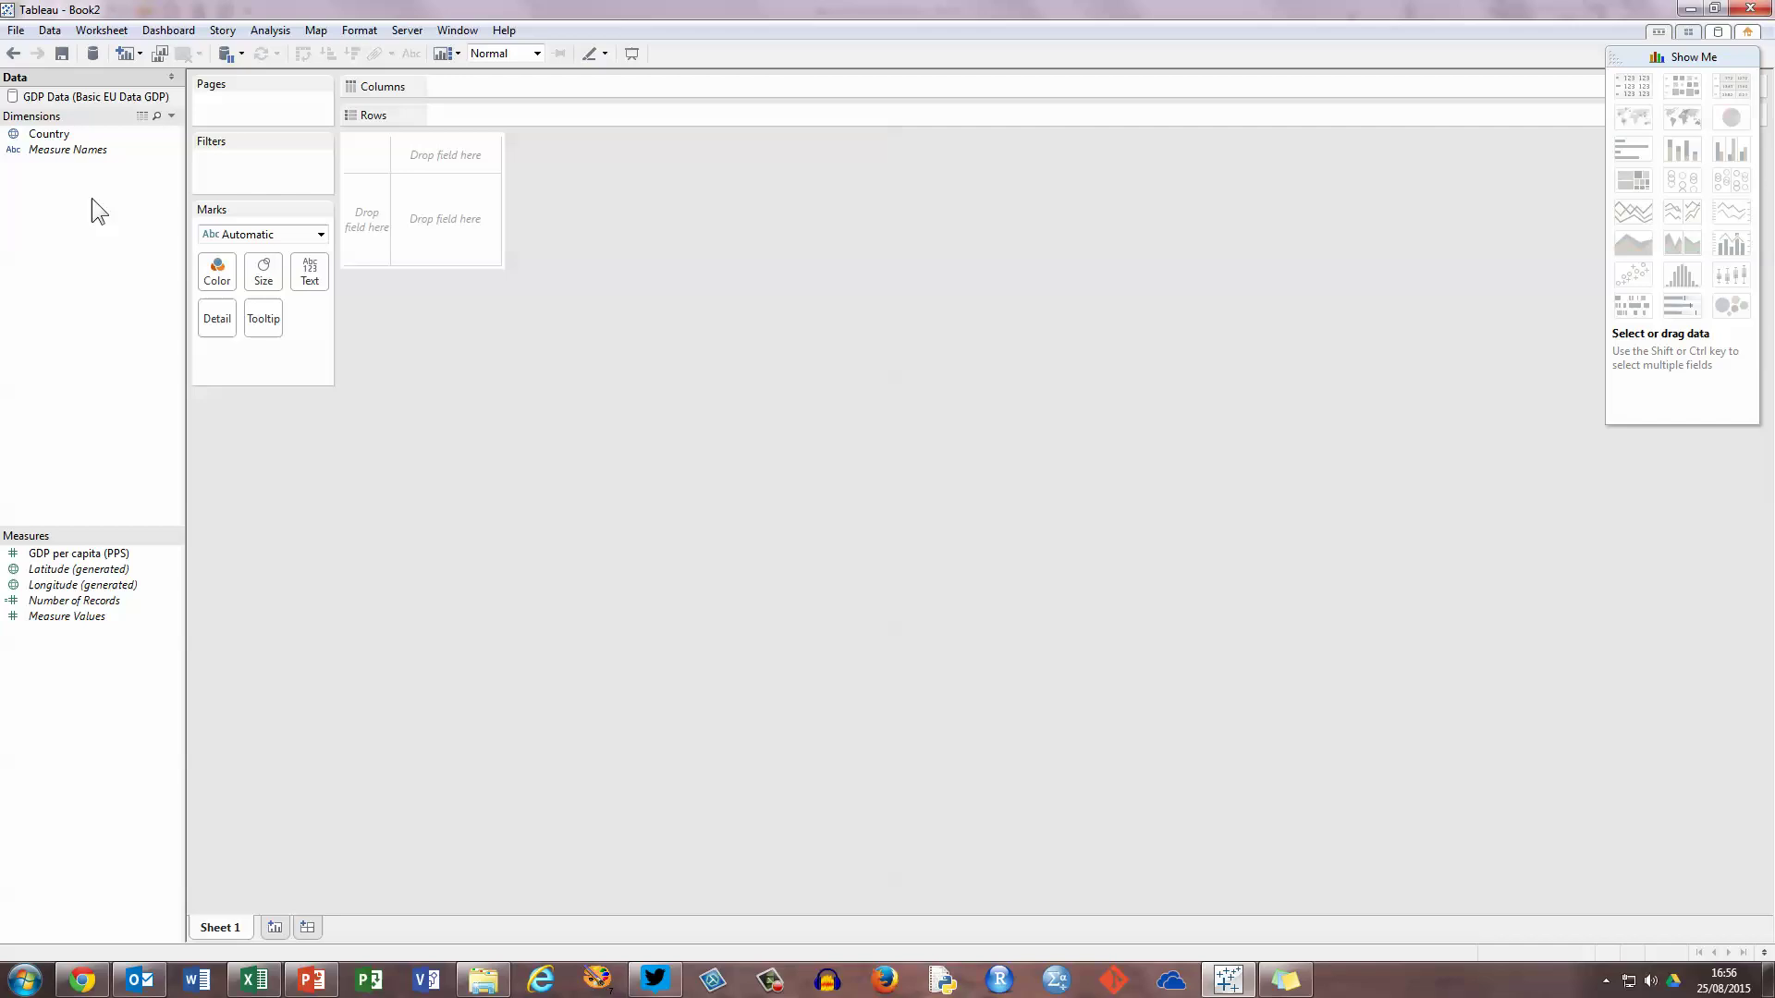
left_click(94, 134)
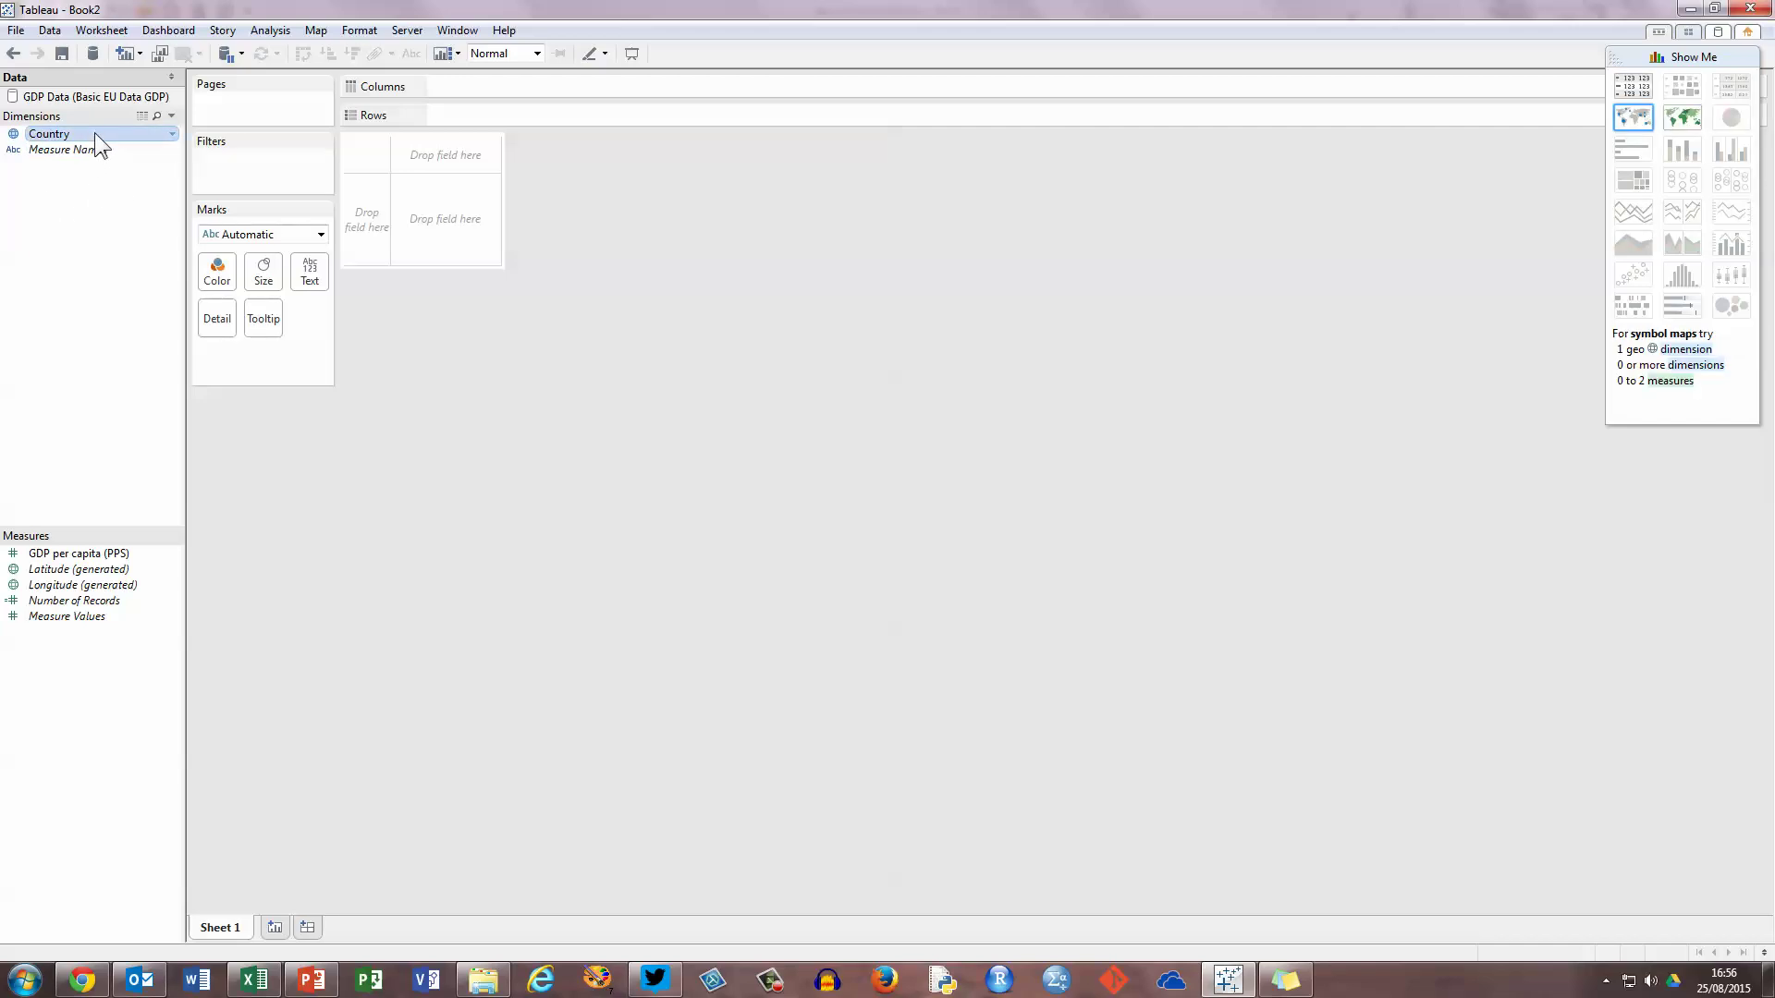
left_click(87, 556)
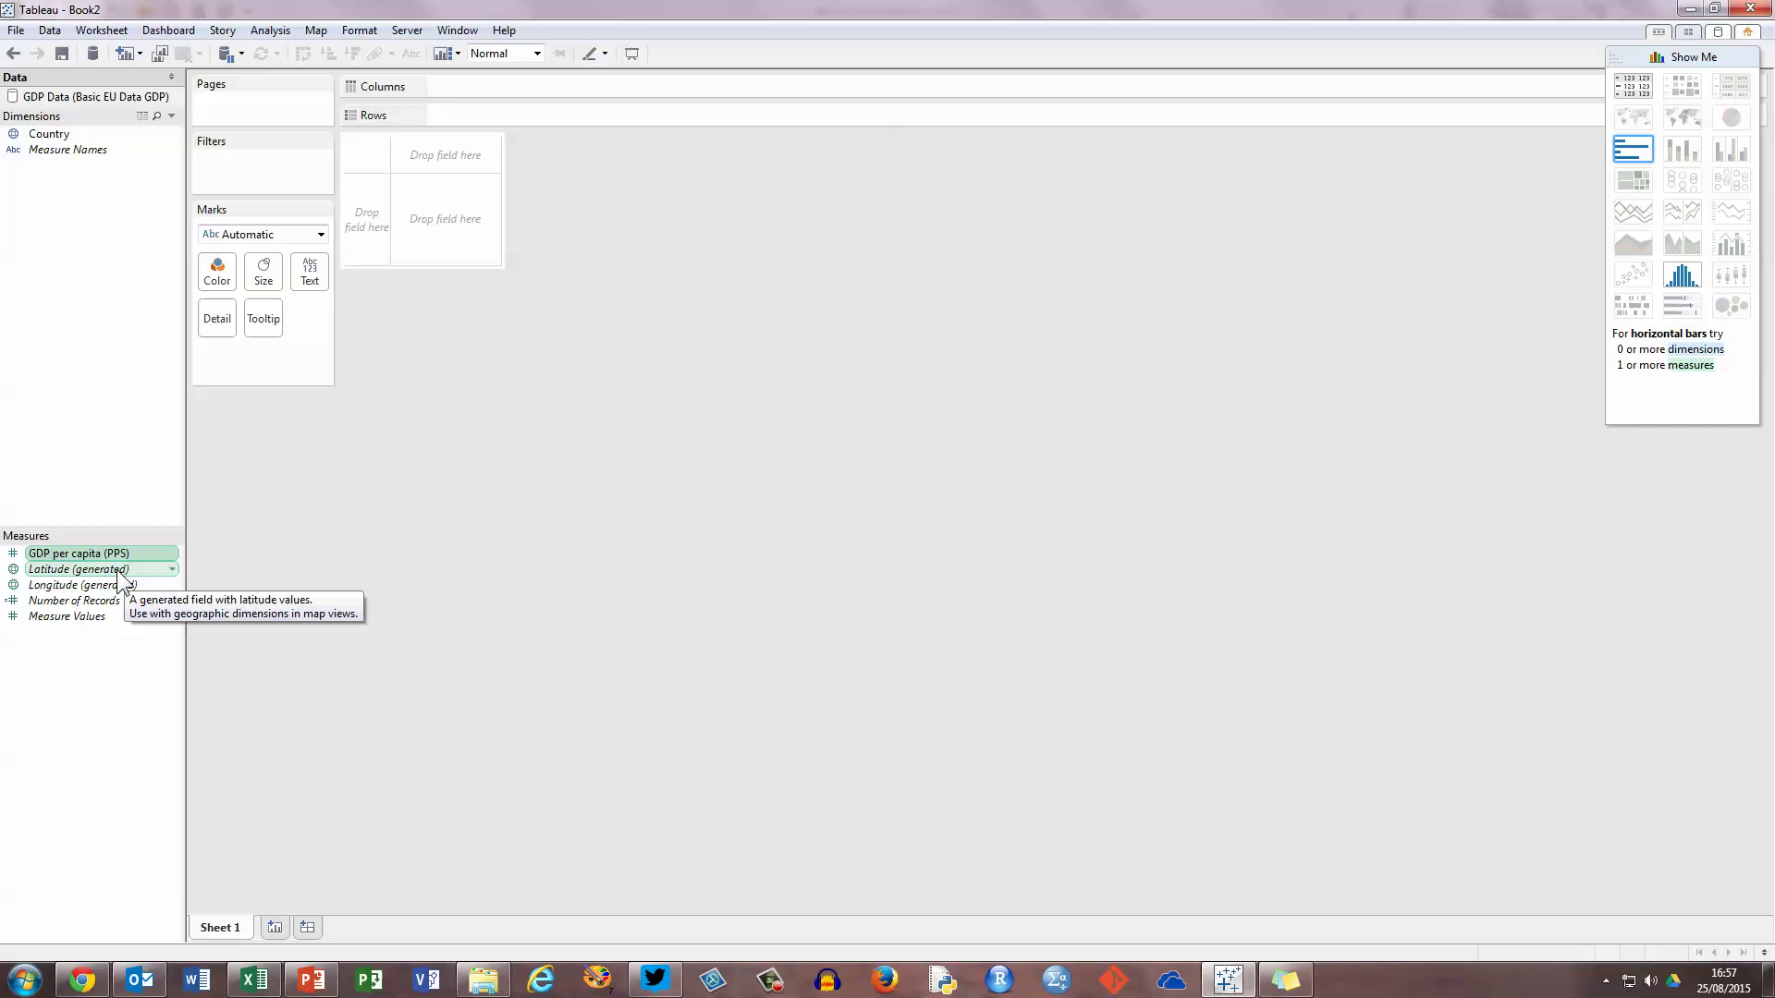
Put Latitude (generated) on Columns and Longitude (generated) on Rows
left_click(114, 570)
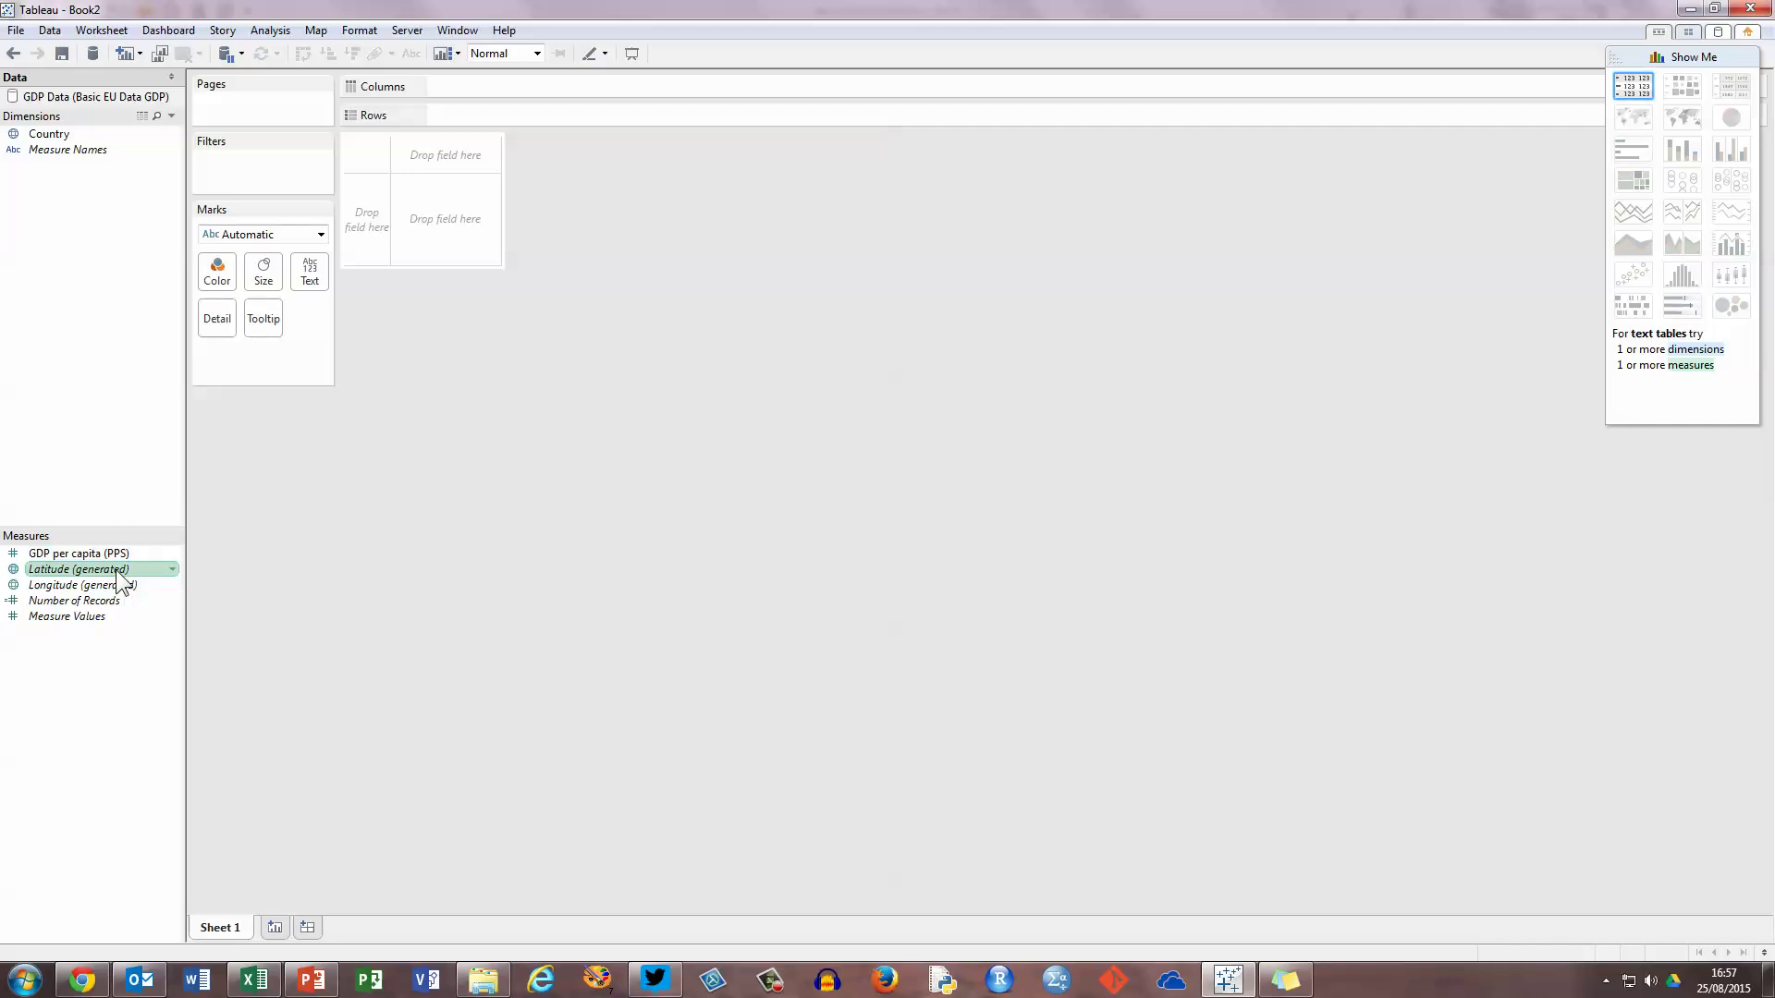
mouse_move(129, 569)
left_mouse_down()
mouse_move(568, 607)
mouse_move(680, 393)
mouse_move(654, 88)
left_mouse_up()
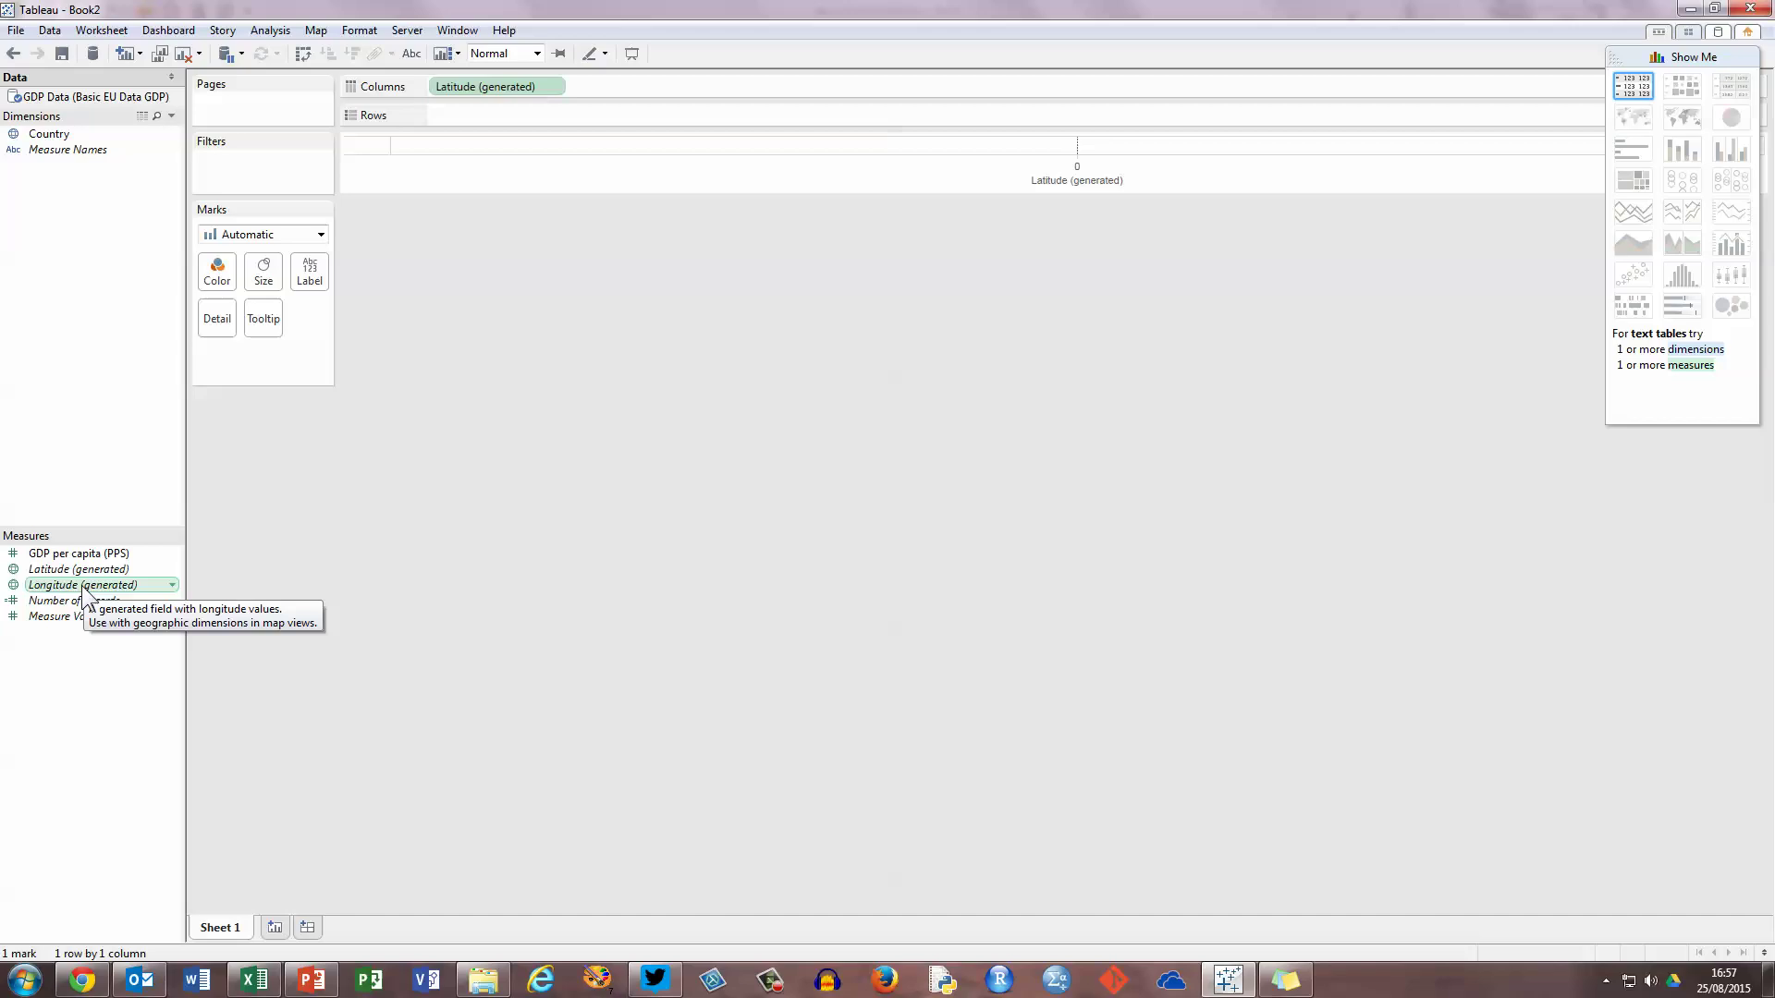
left_click_drag(87, 589, 691, 465)
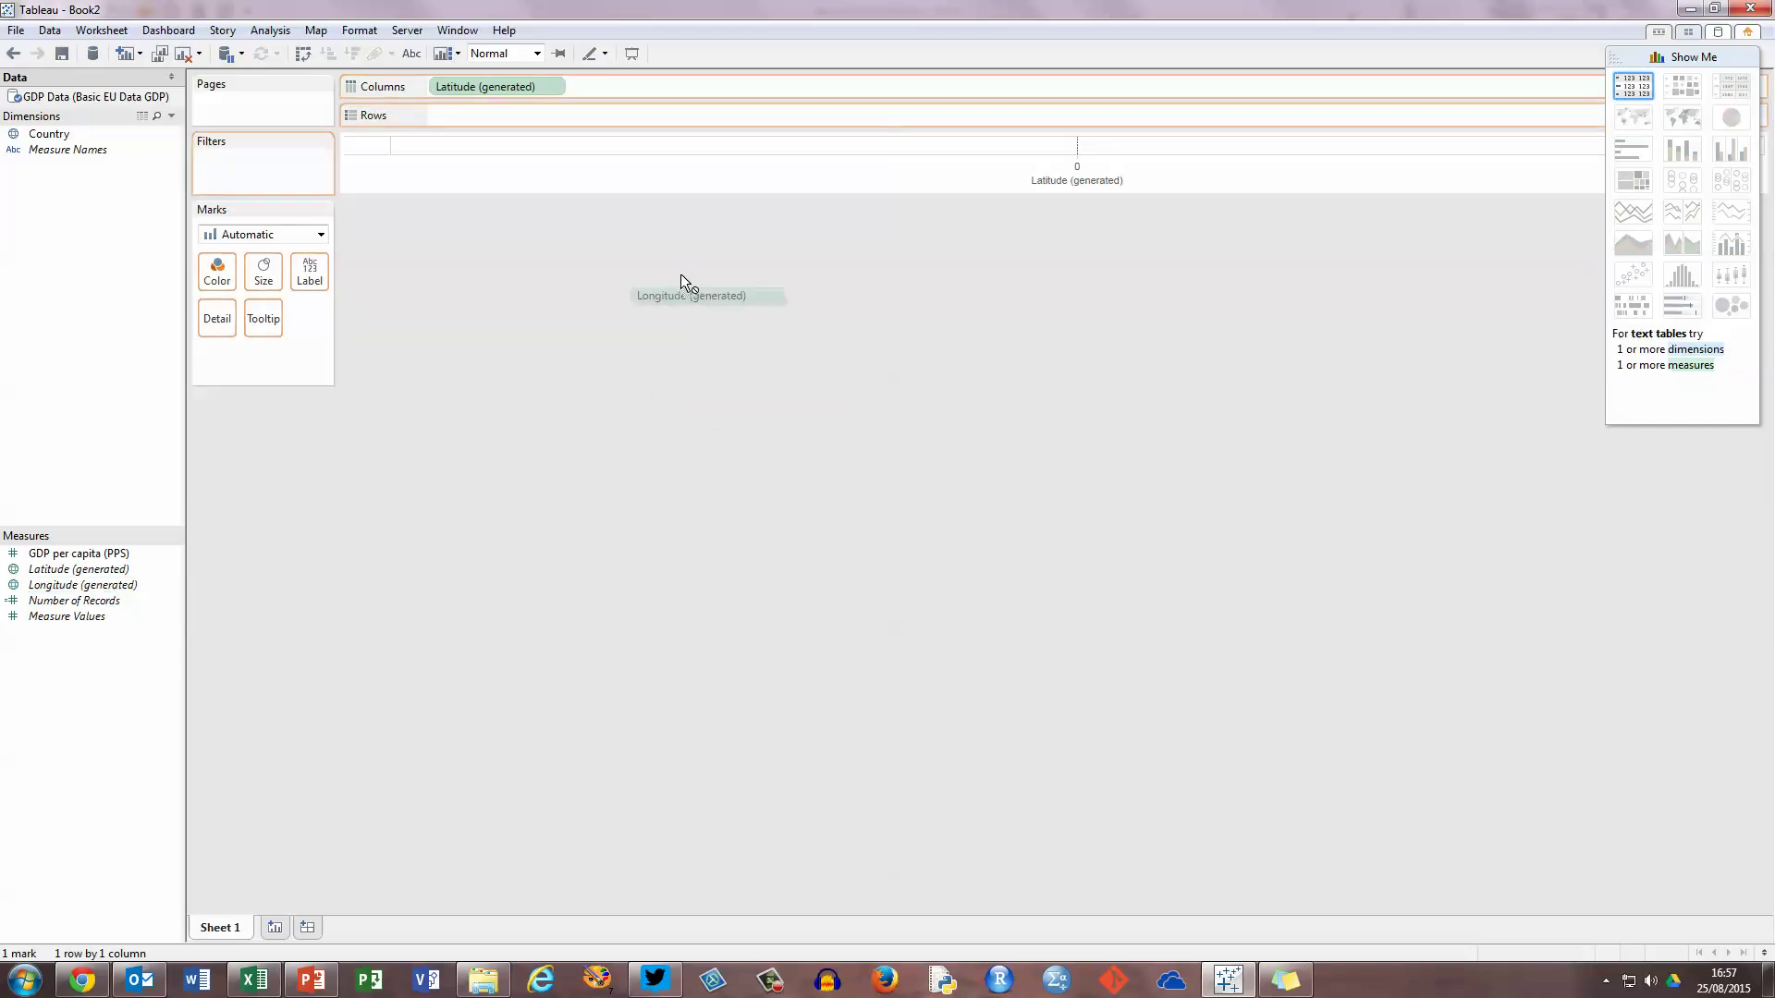
left_click_drag(681, 276, 567, 118)
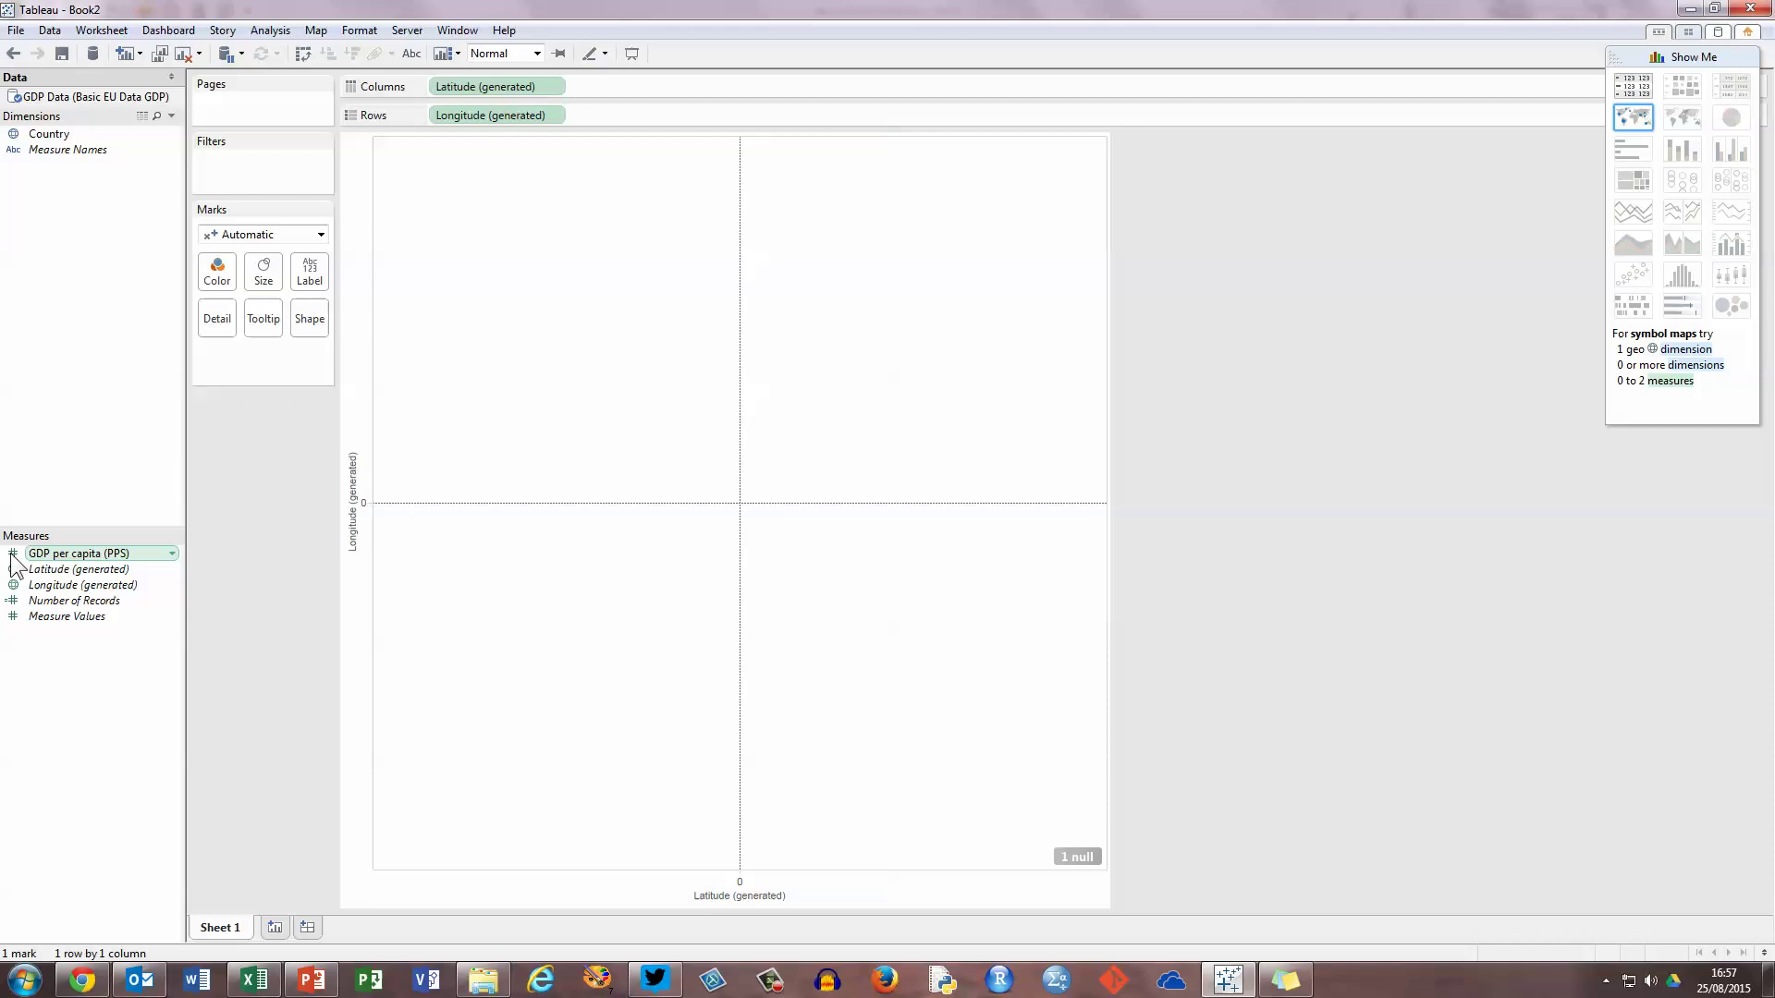
Add Country to the Marks card to plot 28 country points, and float the Show Me panel
left_click(60, 138)
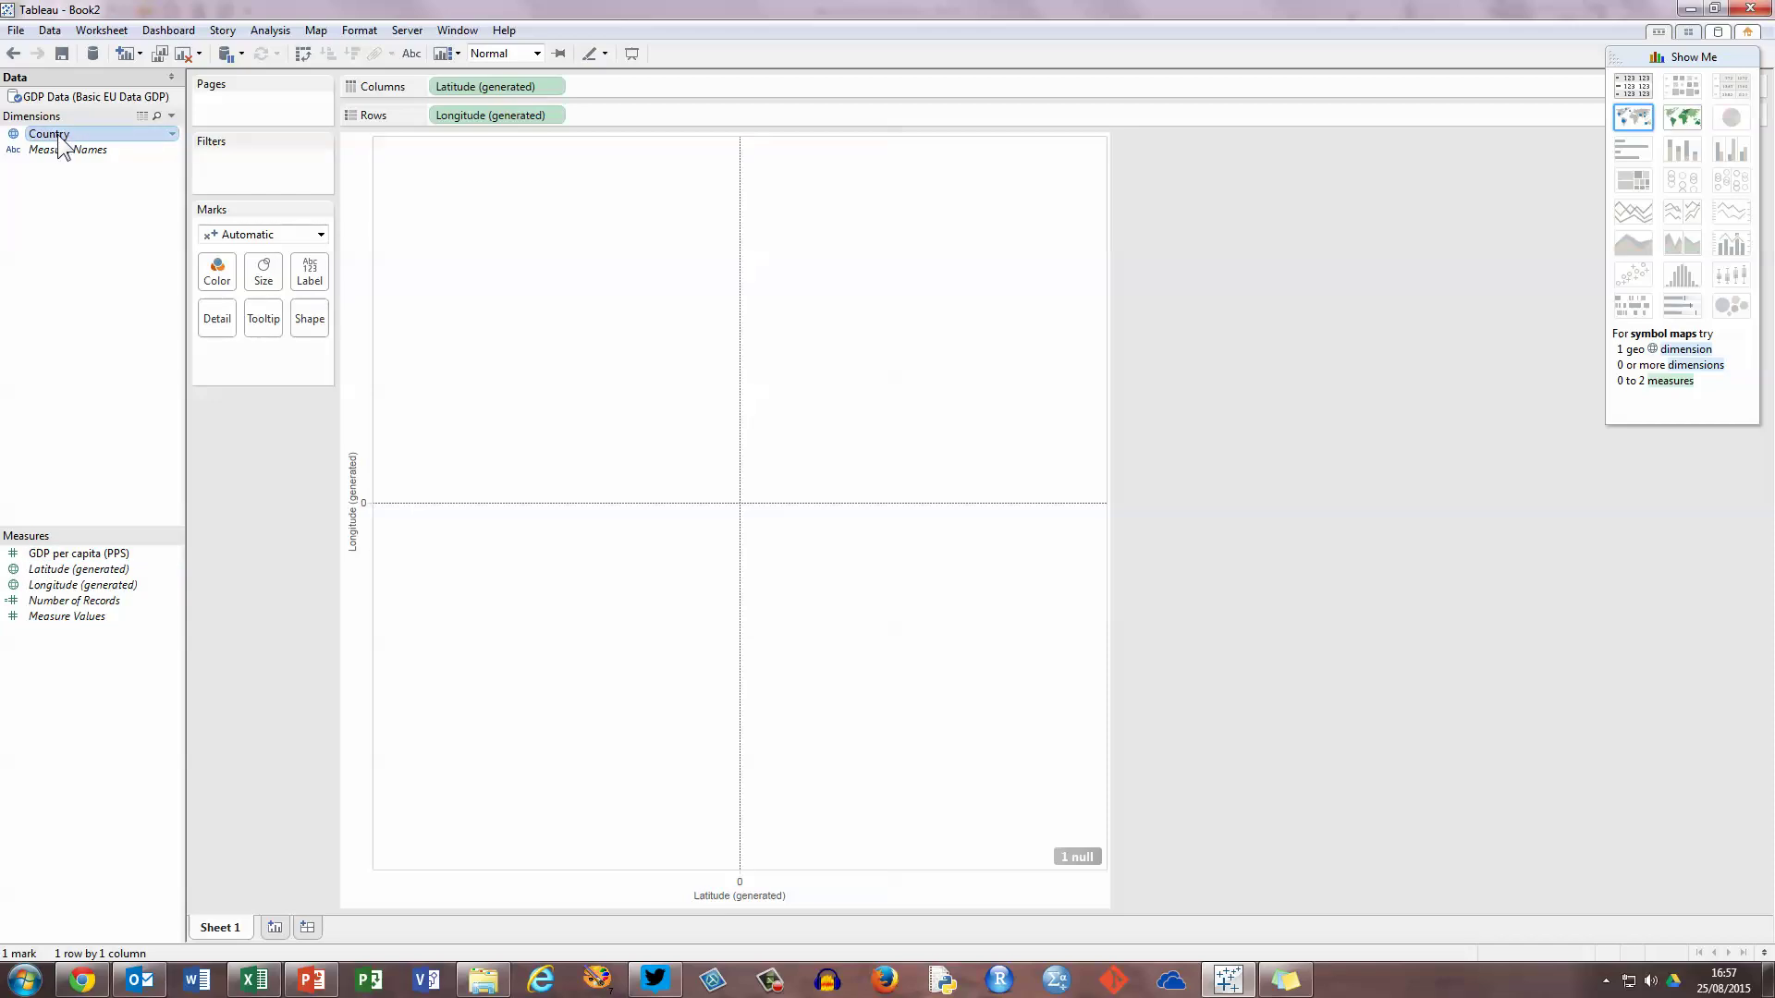
left_click_drag(60, 141, 252, 358)
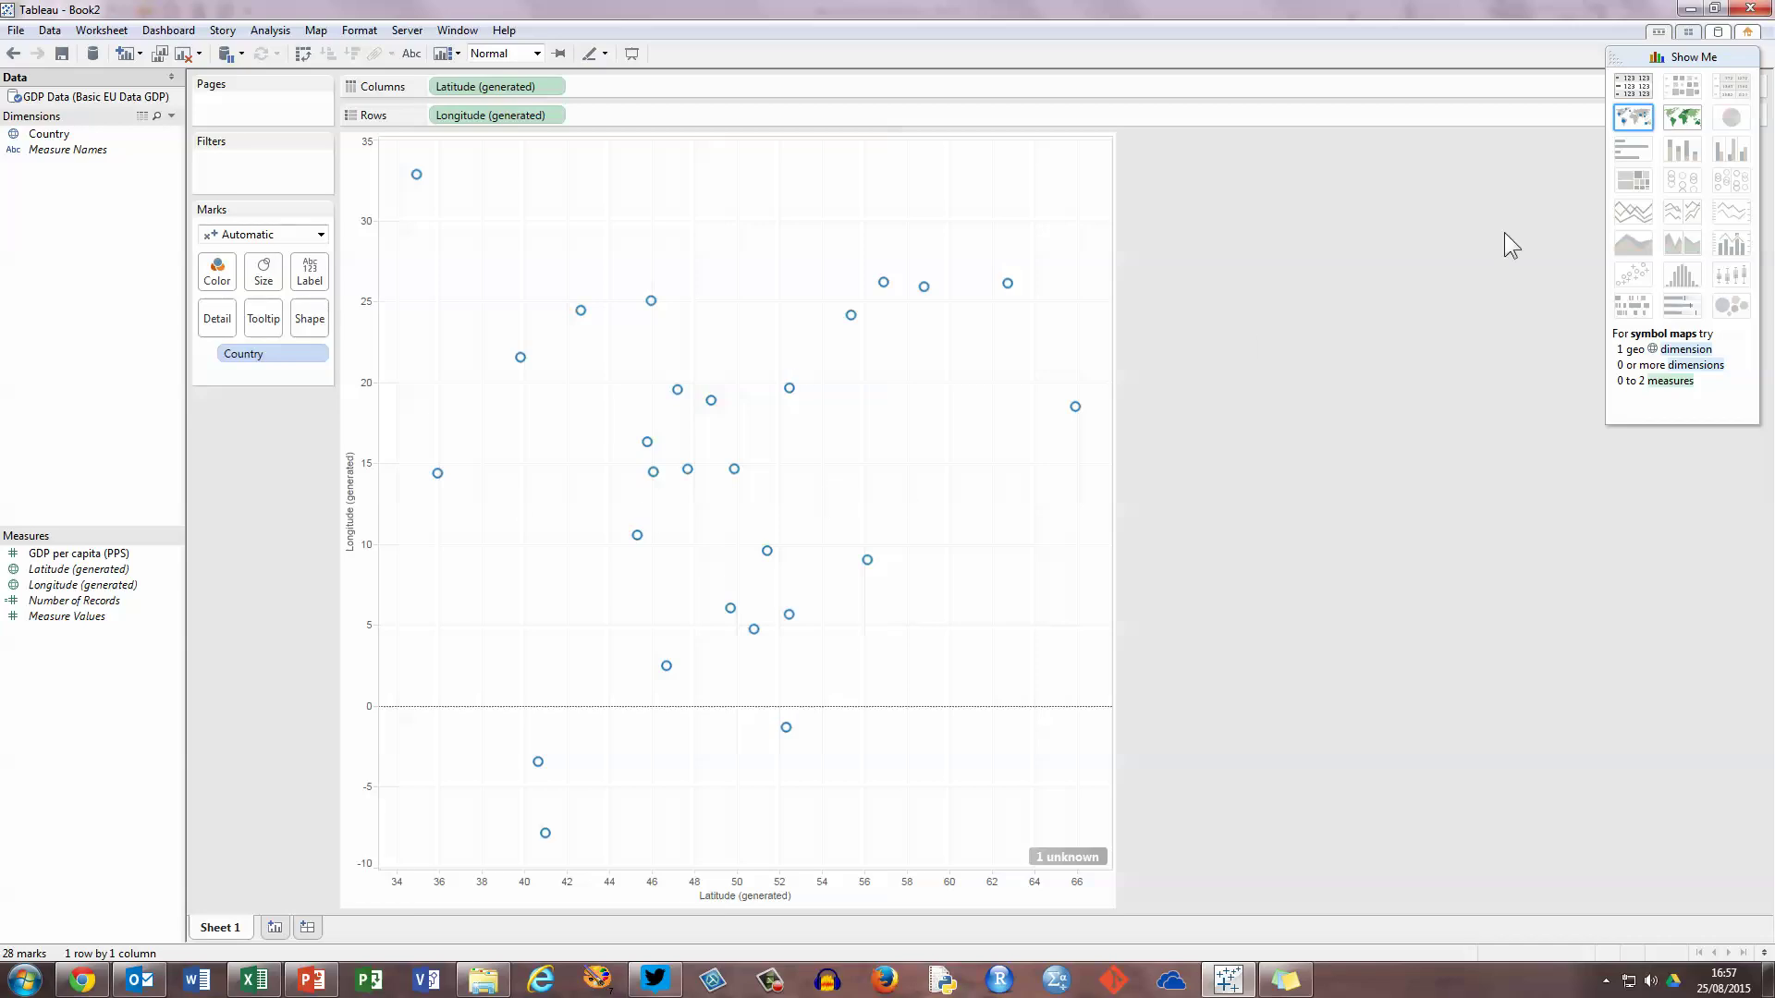
left_click_drag(1720, 56, 1593, 222)
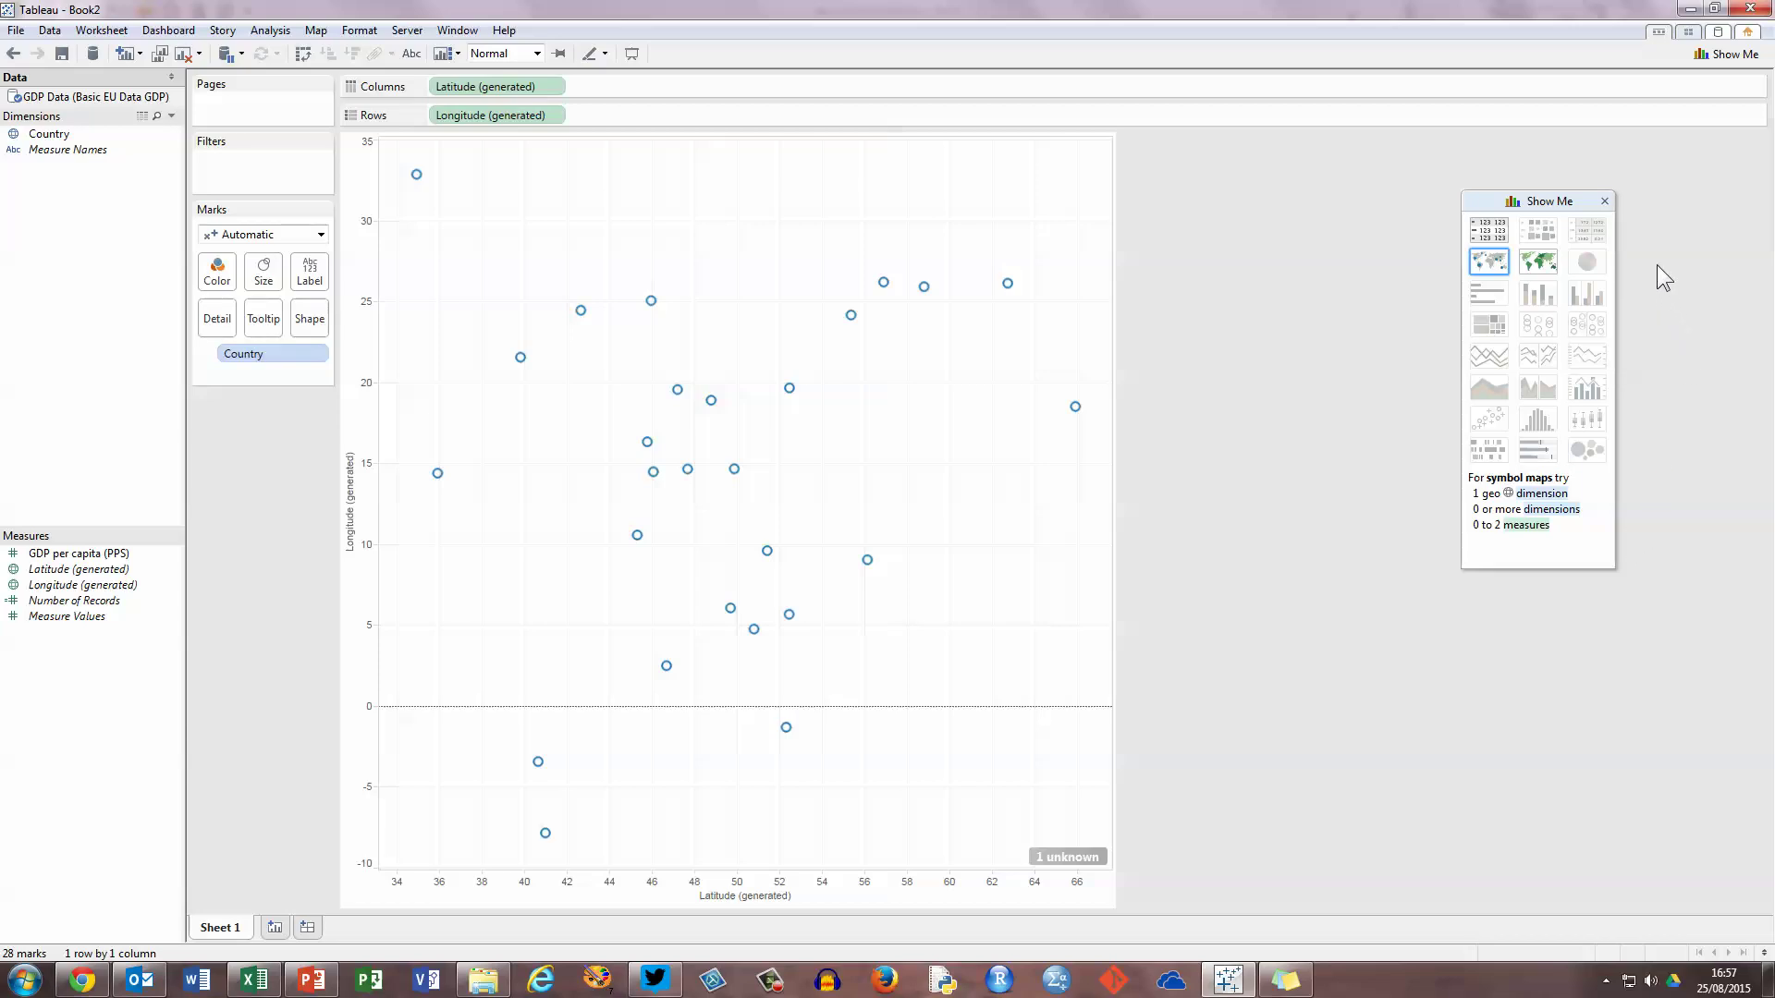
Turn the points into a blue filled map and zoom in on central Europe
left_click(1534, 257)
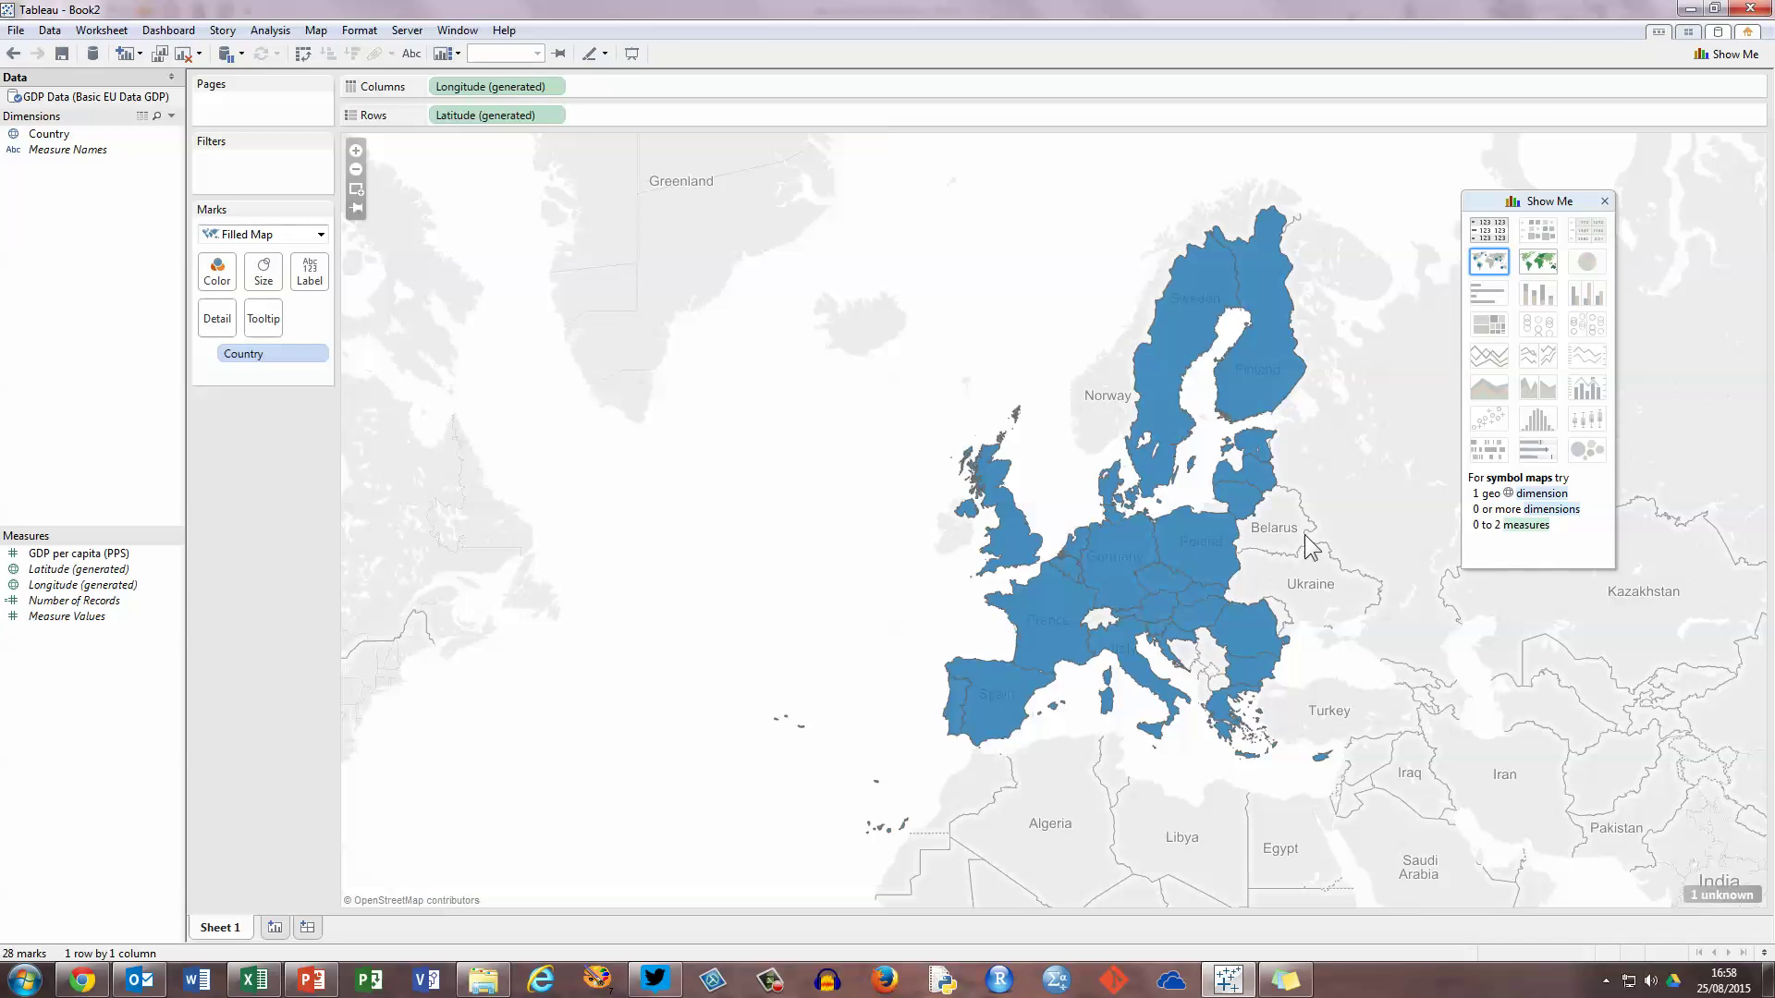
left_click(356, 151)
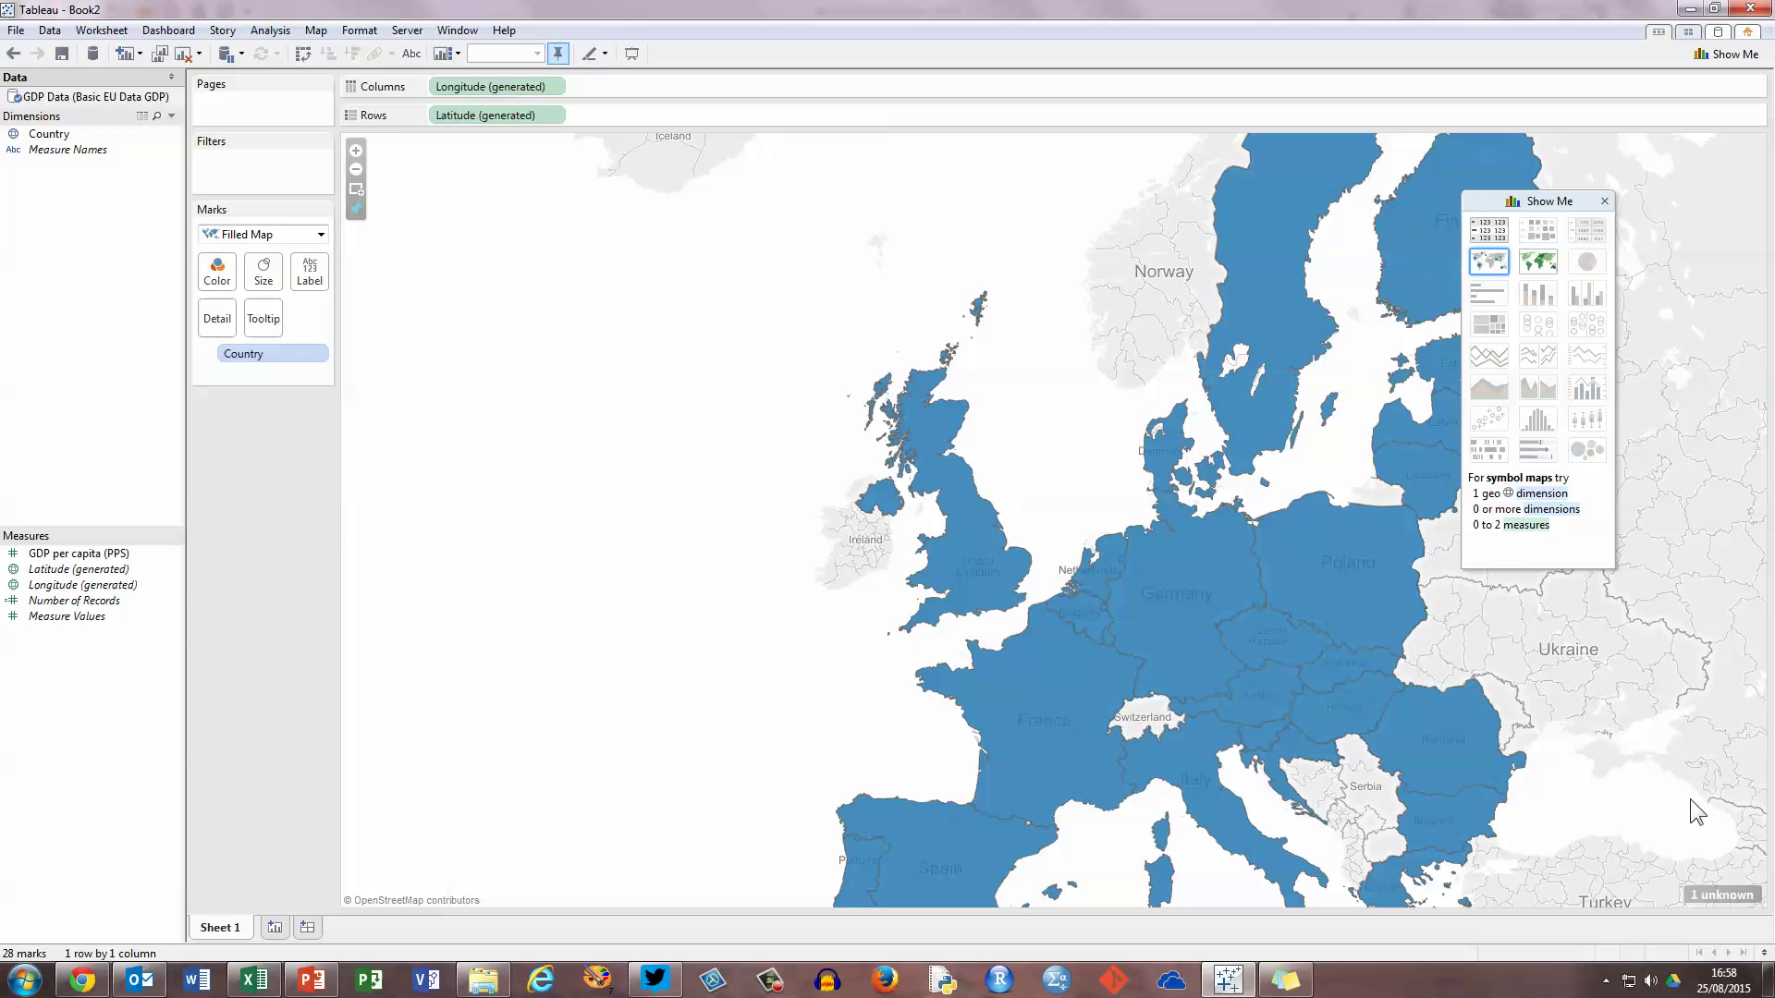
mouse_move(1736, 904)
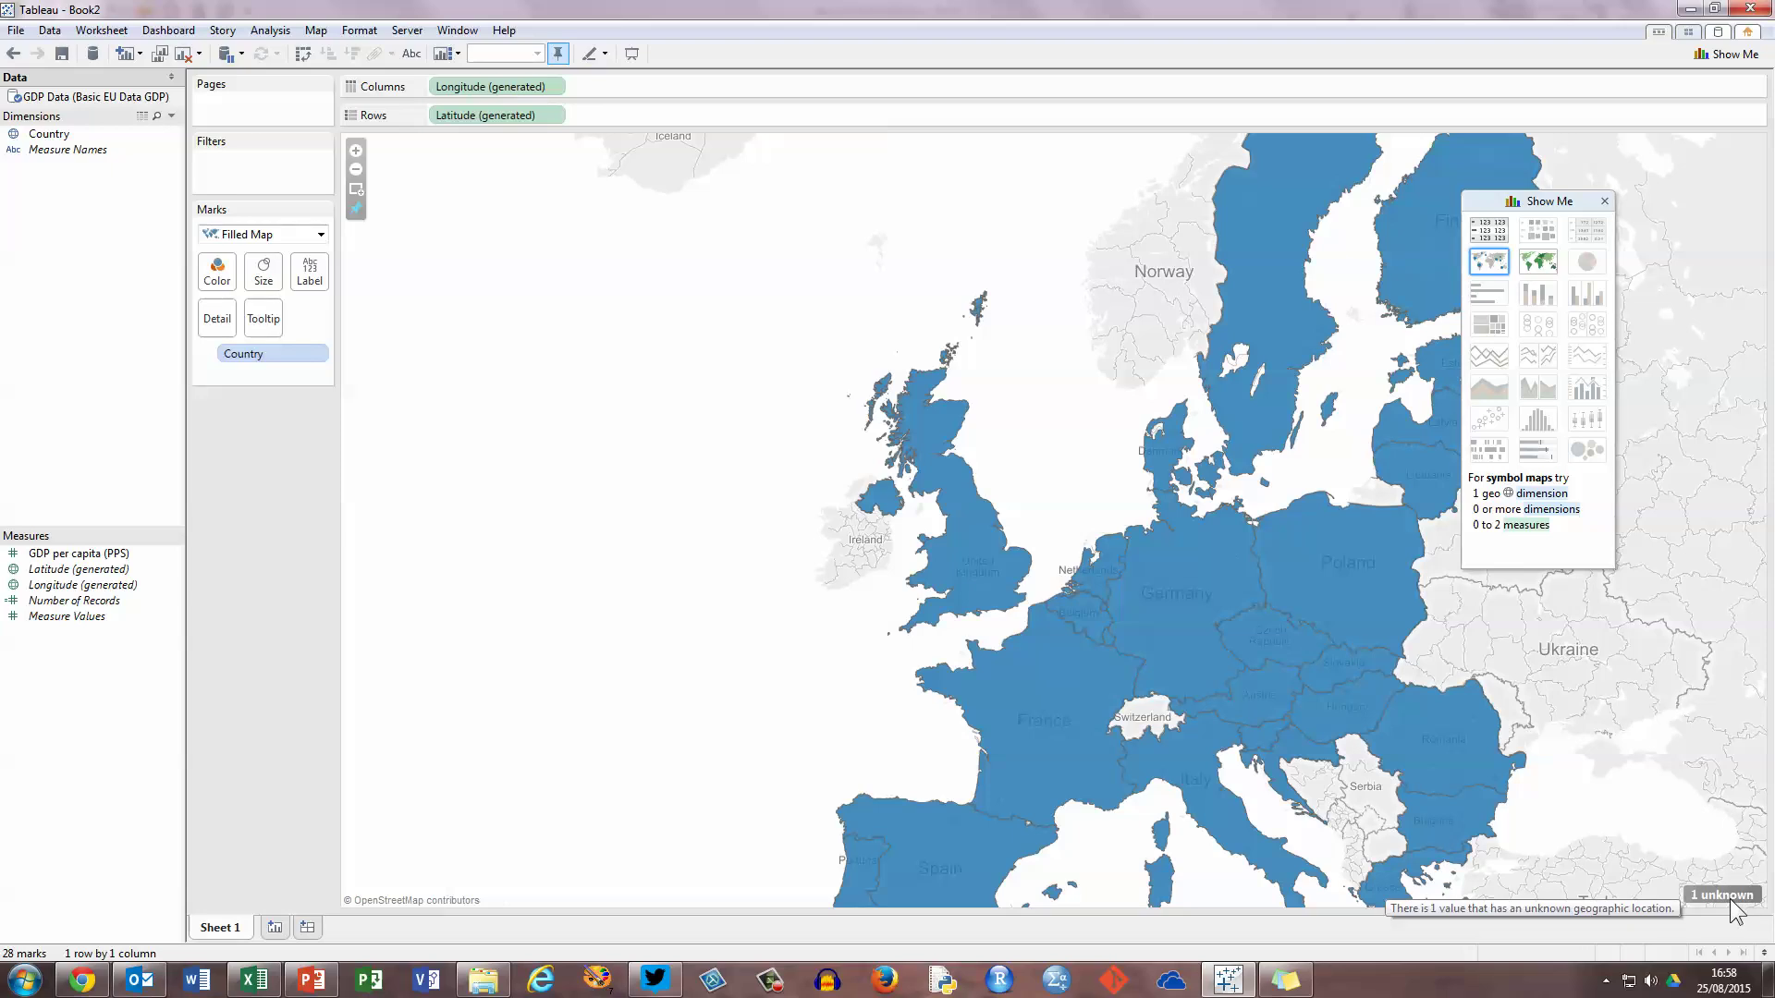
In Edit Locations, match the unrecognised Hireland entry to Ireland
left_click(1736, 901)
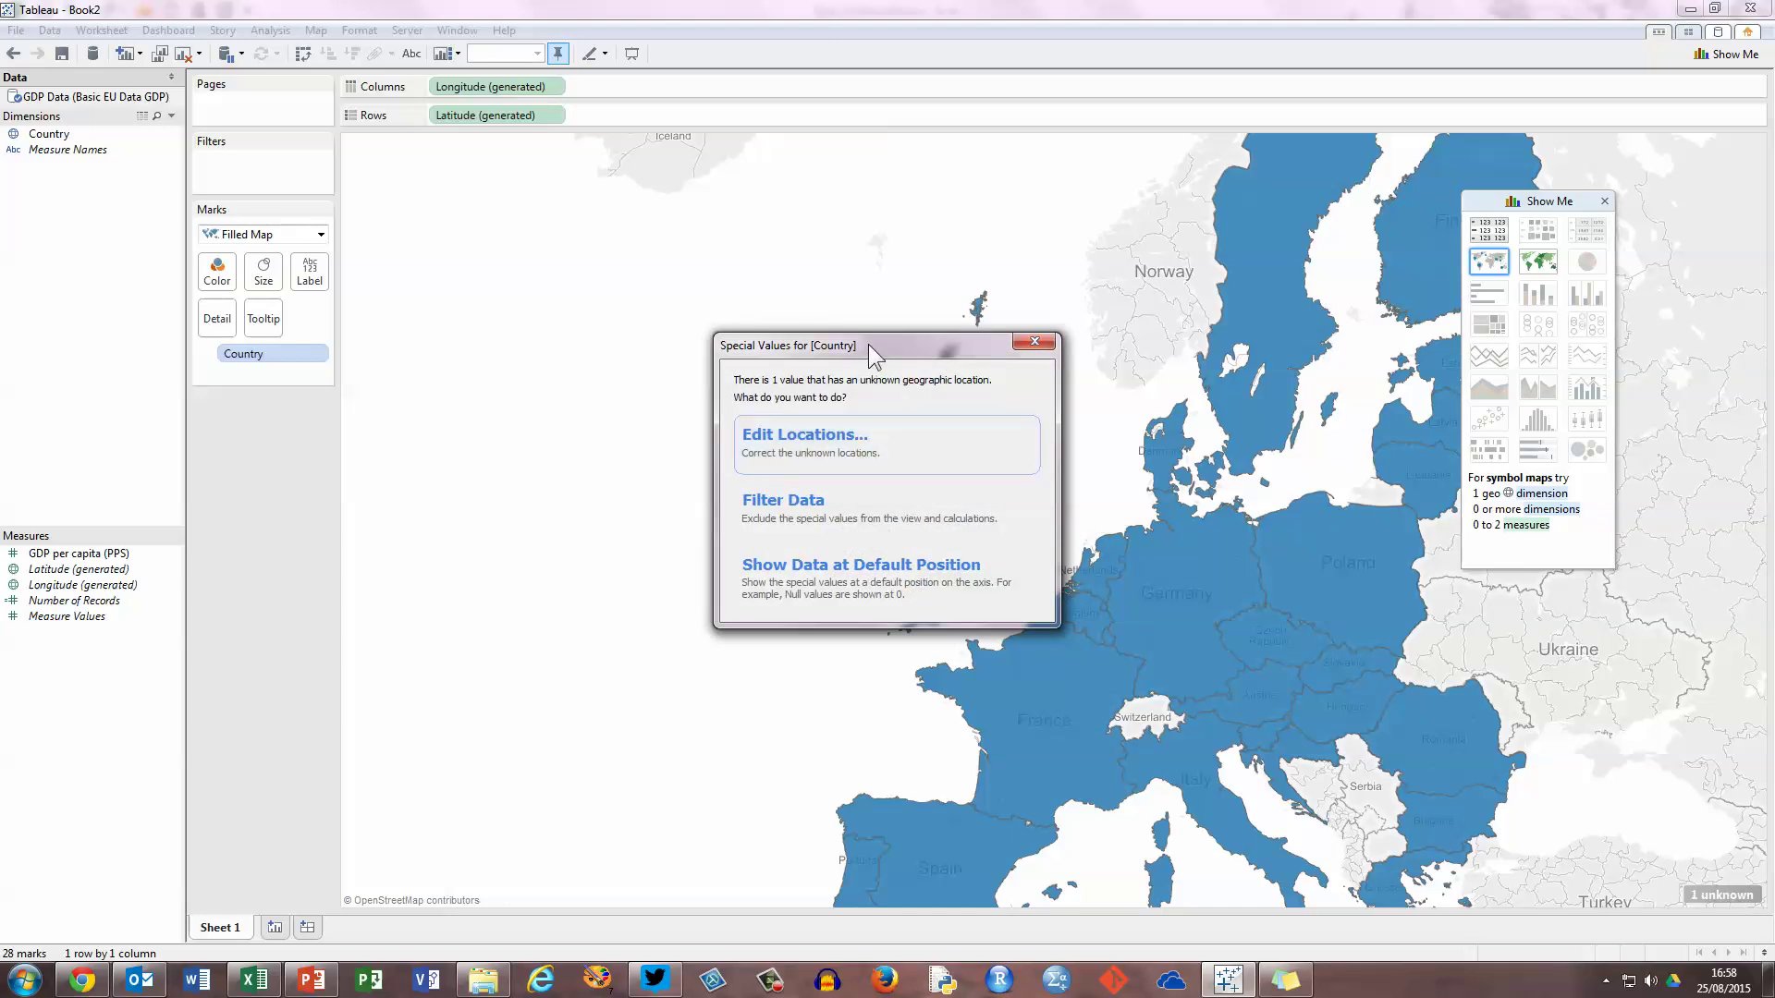
left_click_drag(868, 343, 540, 349)
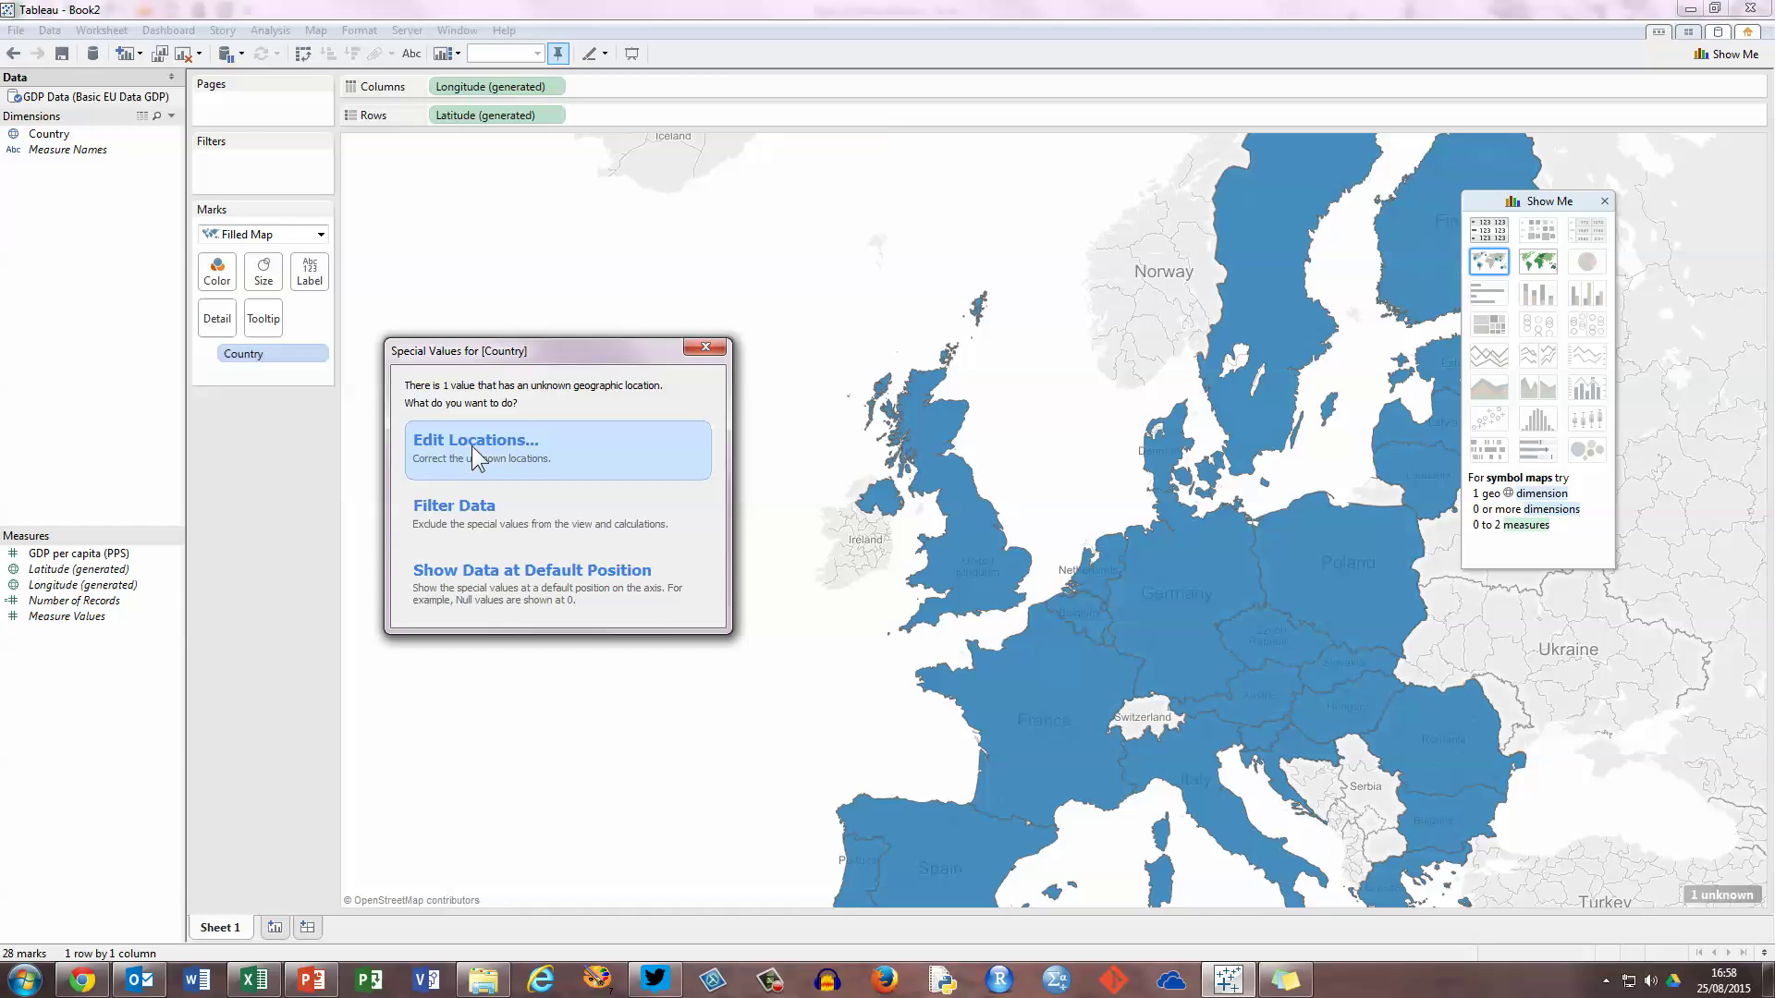
left_click(509, 447)
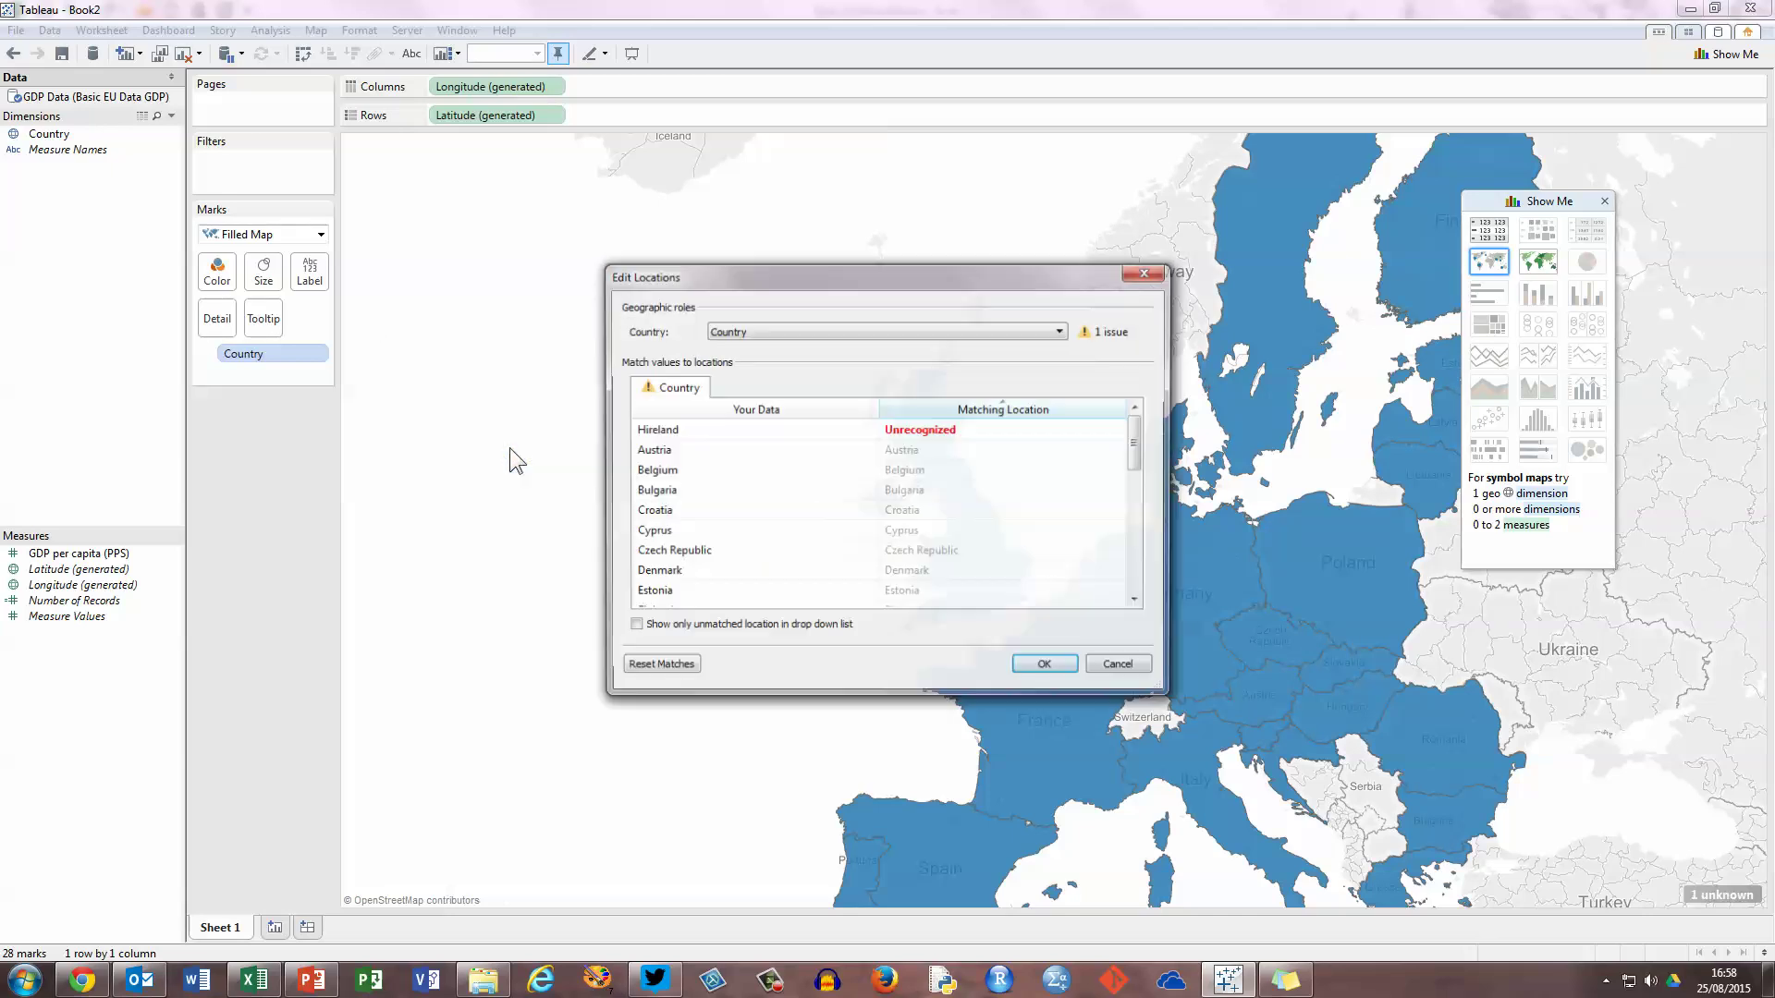
left_click_drag(886, 274, 507, 330)
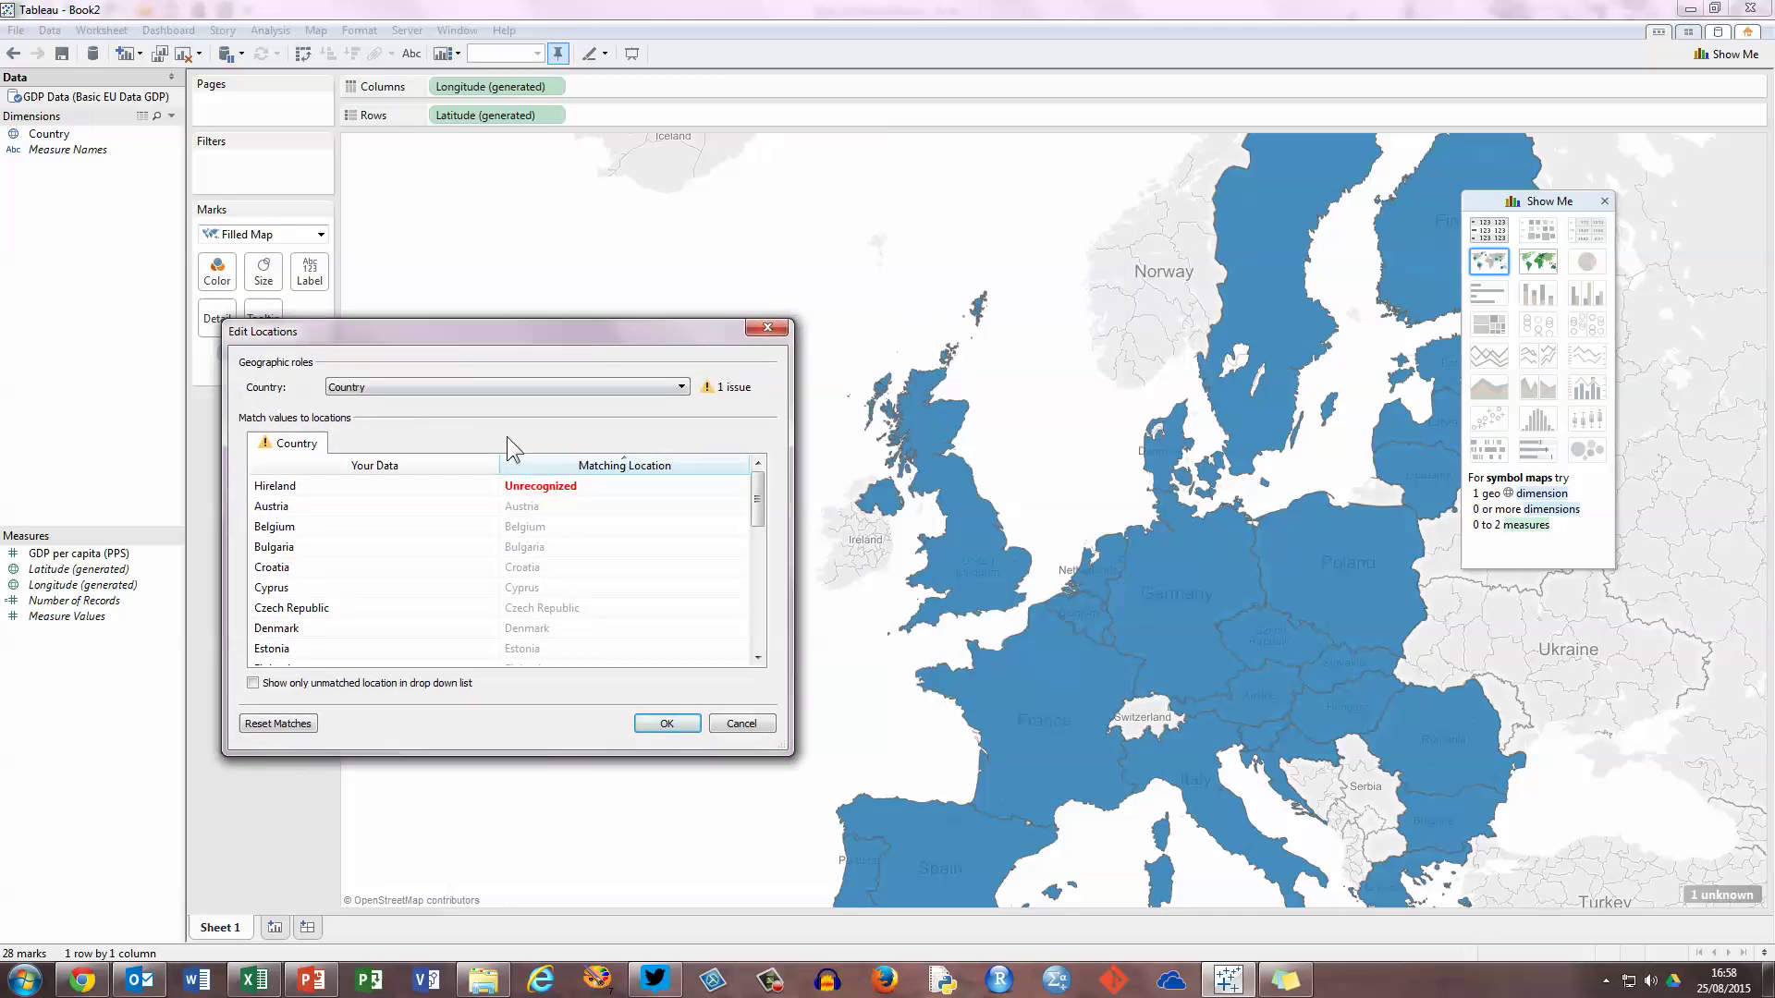
left_click(579, 488)
type("Ireland")
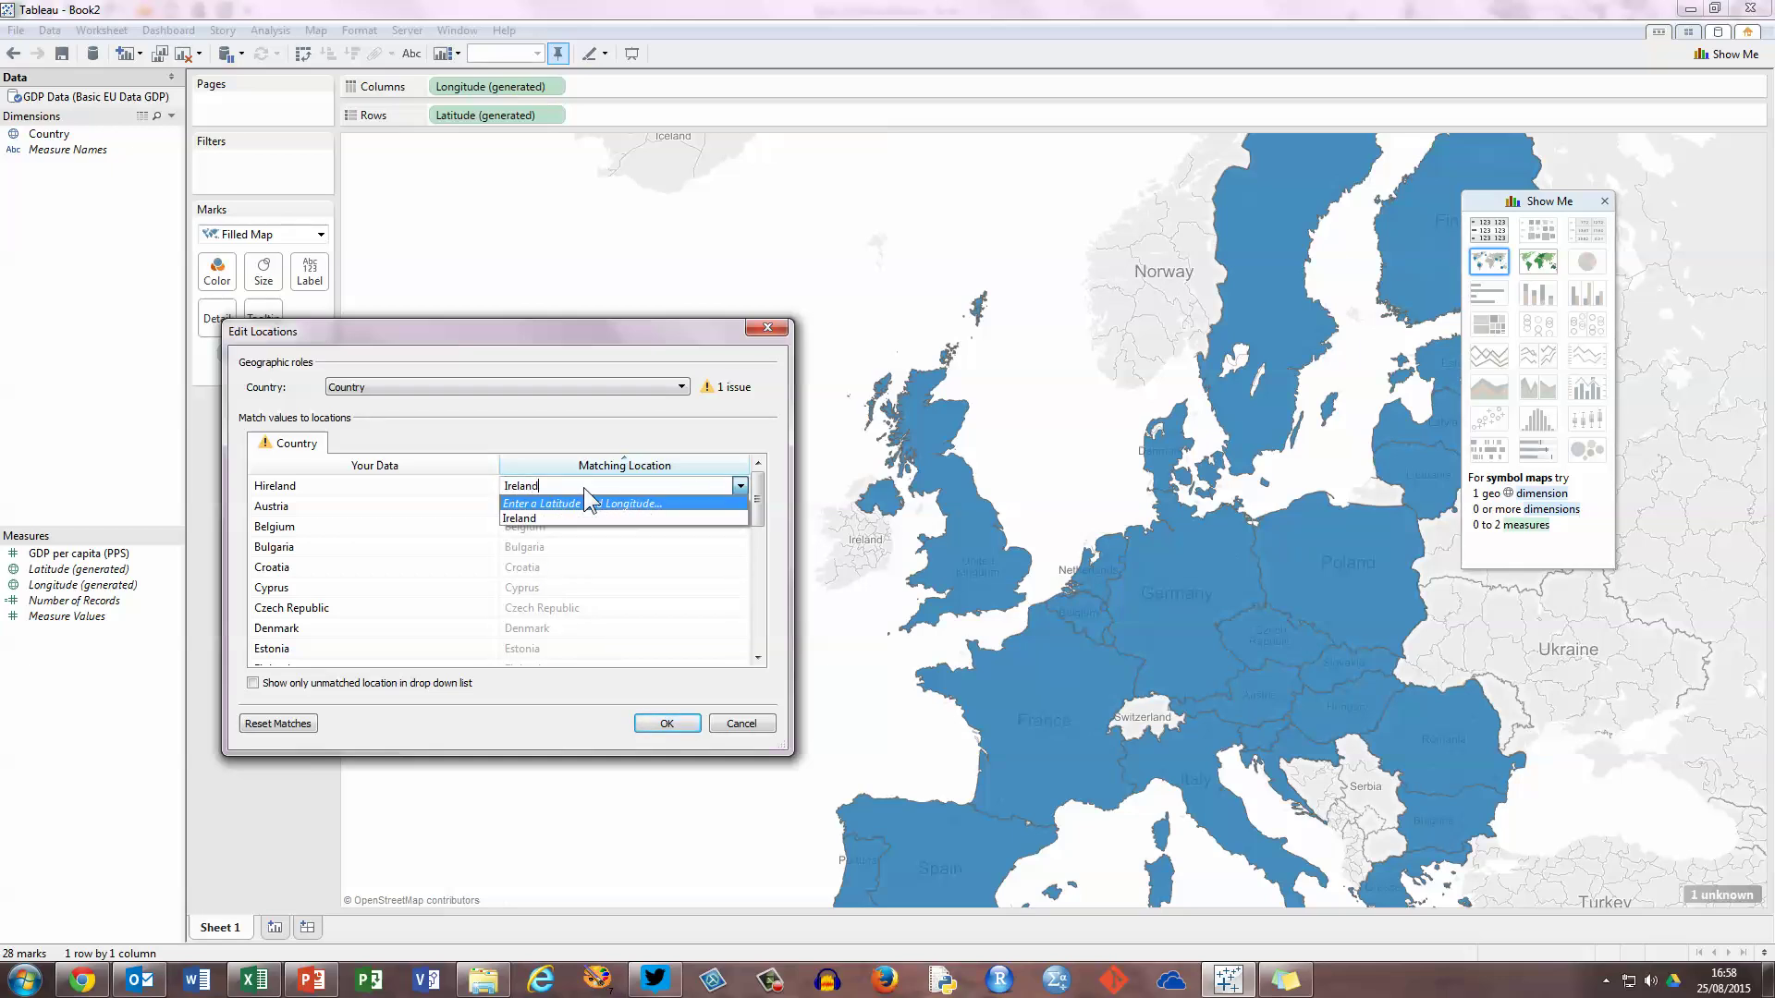
left_click(557, 518)
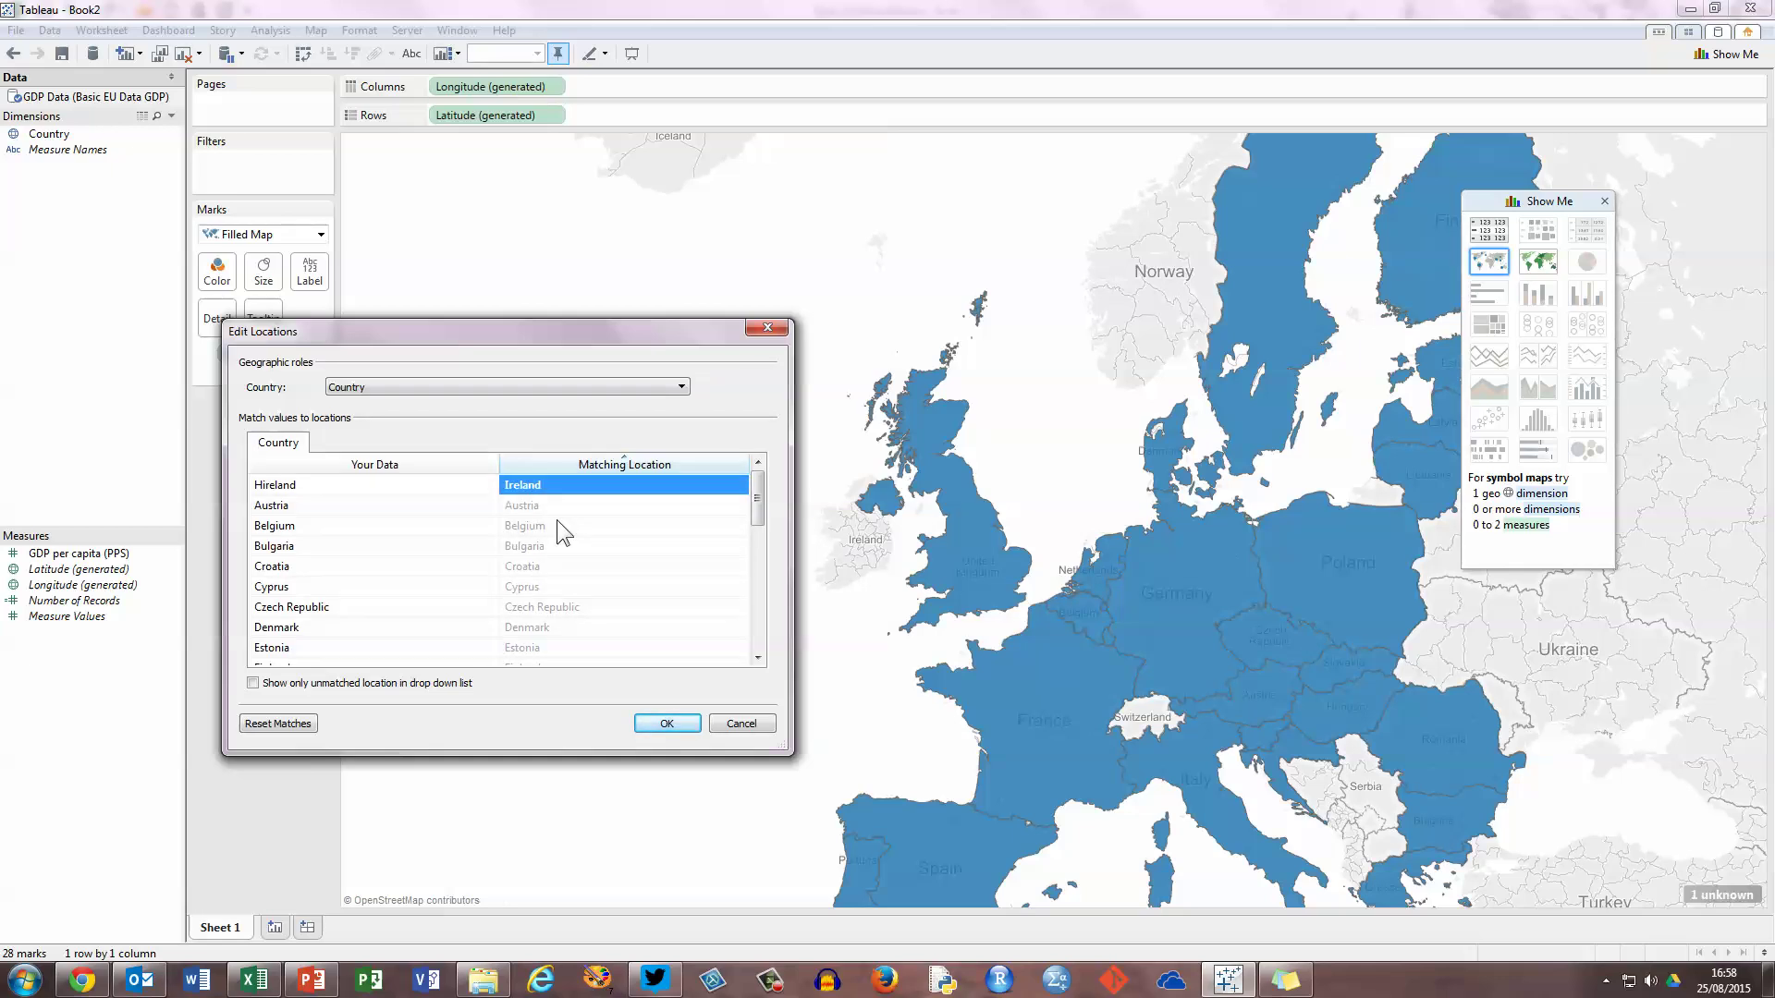
left_click(673, 718)
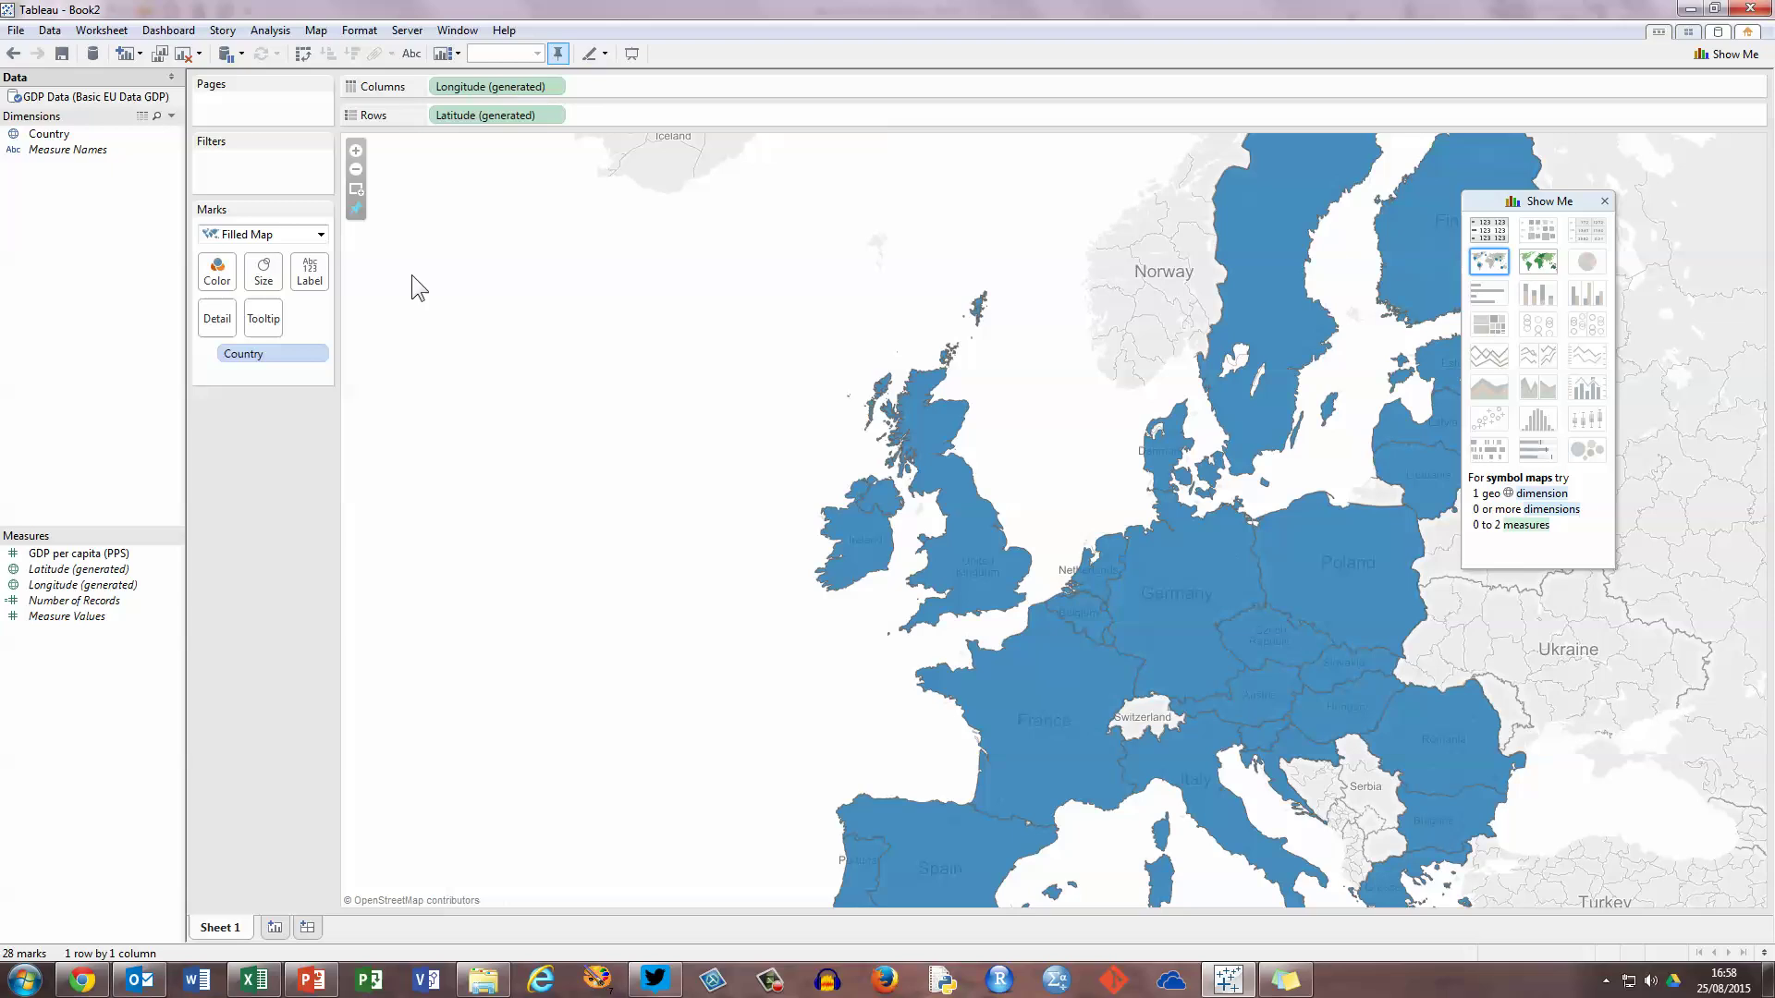
Colour the countries by SUM(GDP per capita (PPS)), shaded green from 45 to 258
left_click(355, 170)
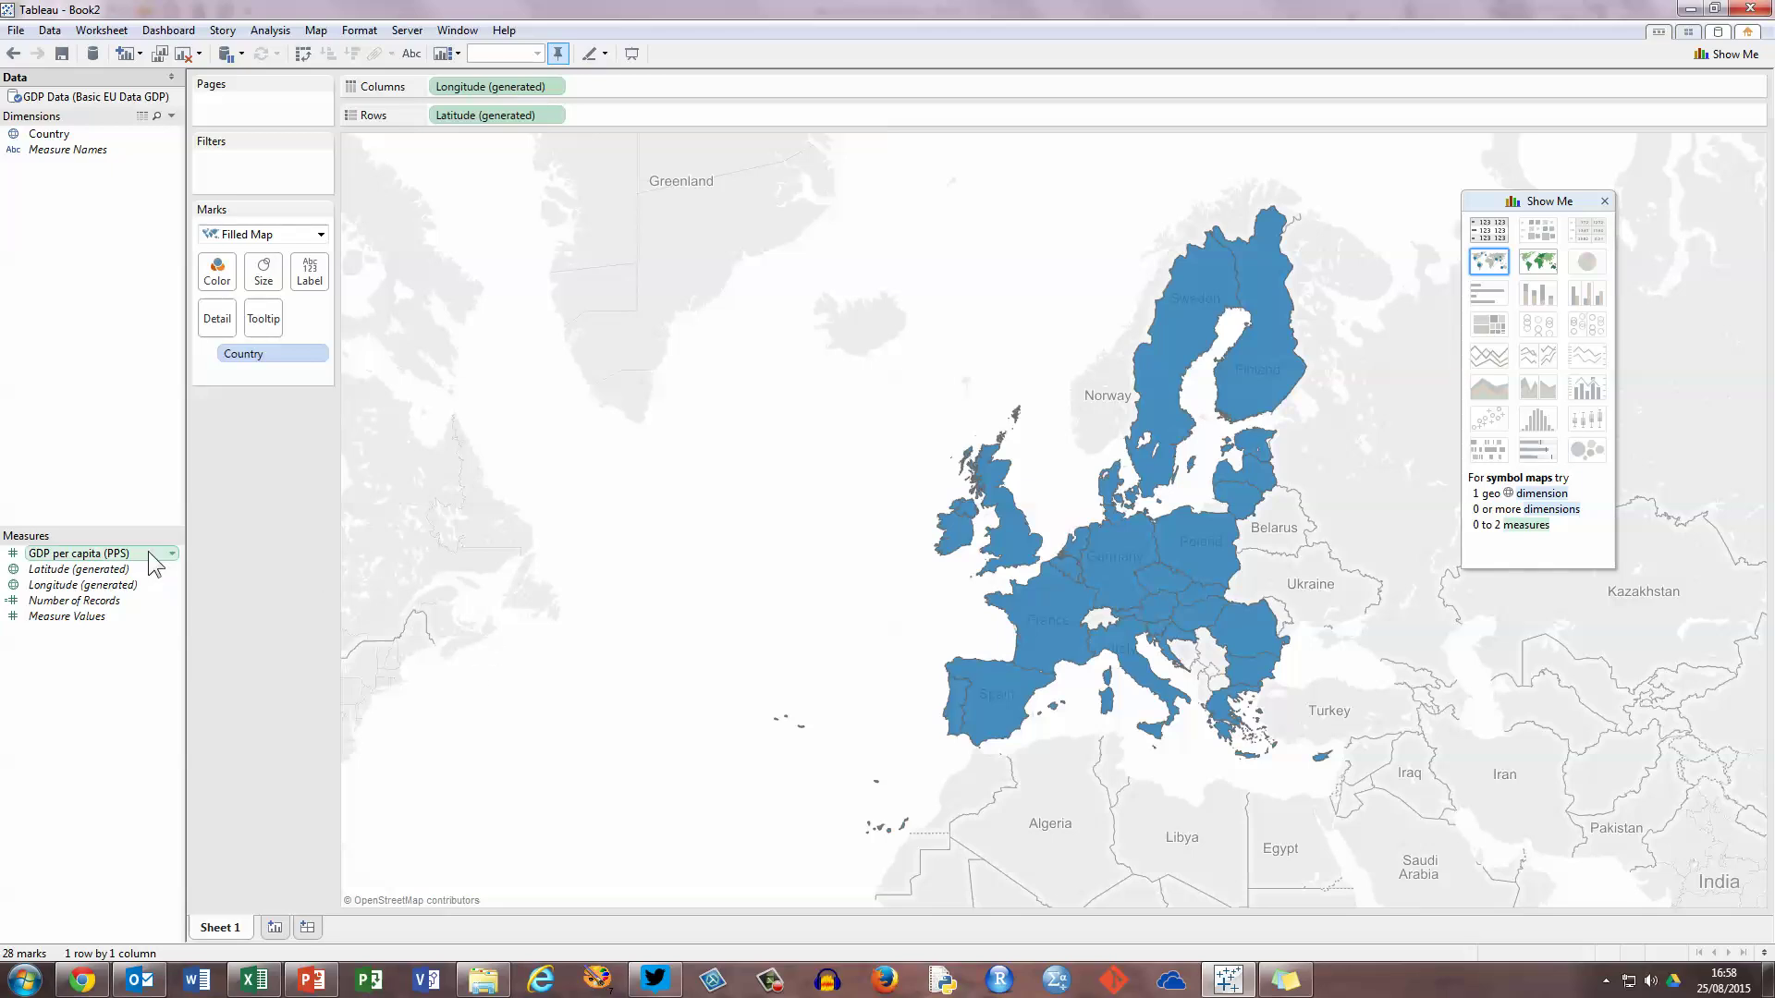
left_click(76, 558)
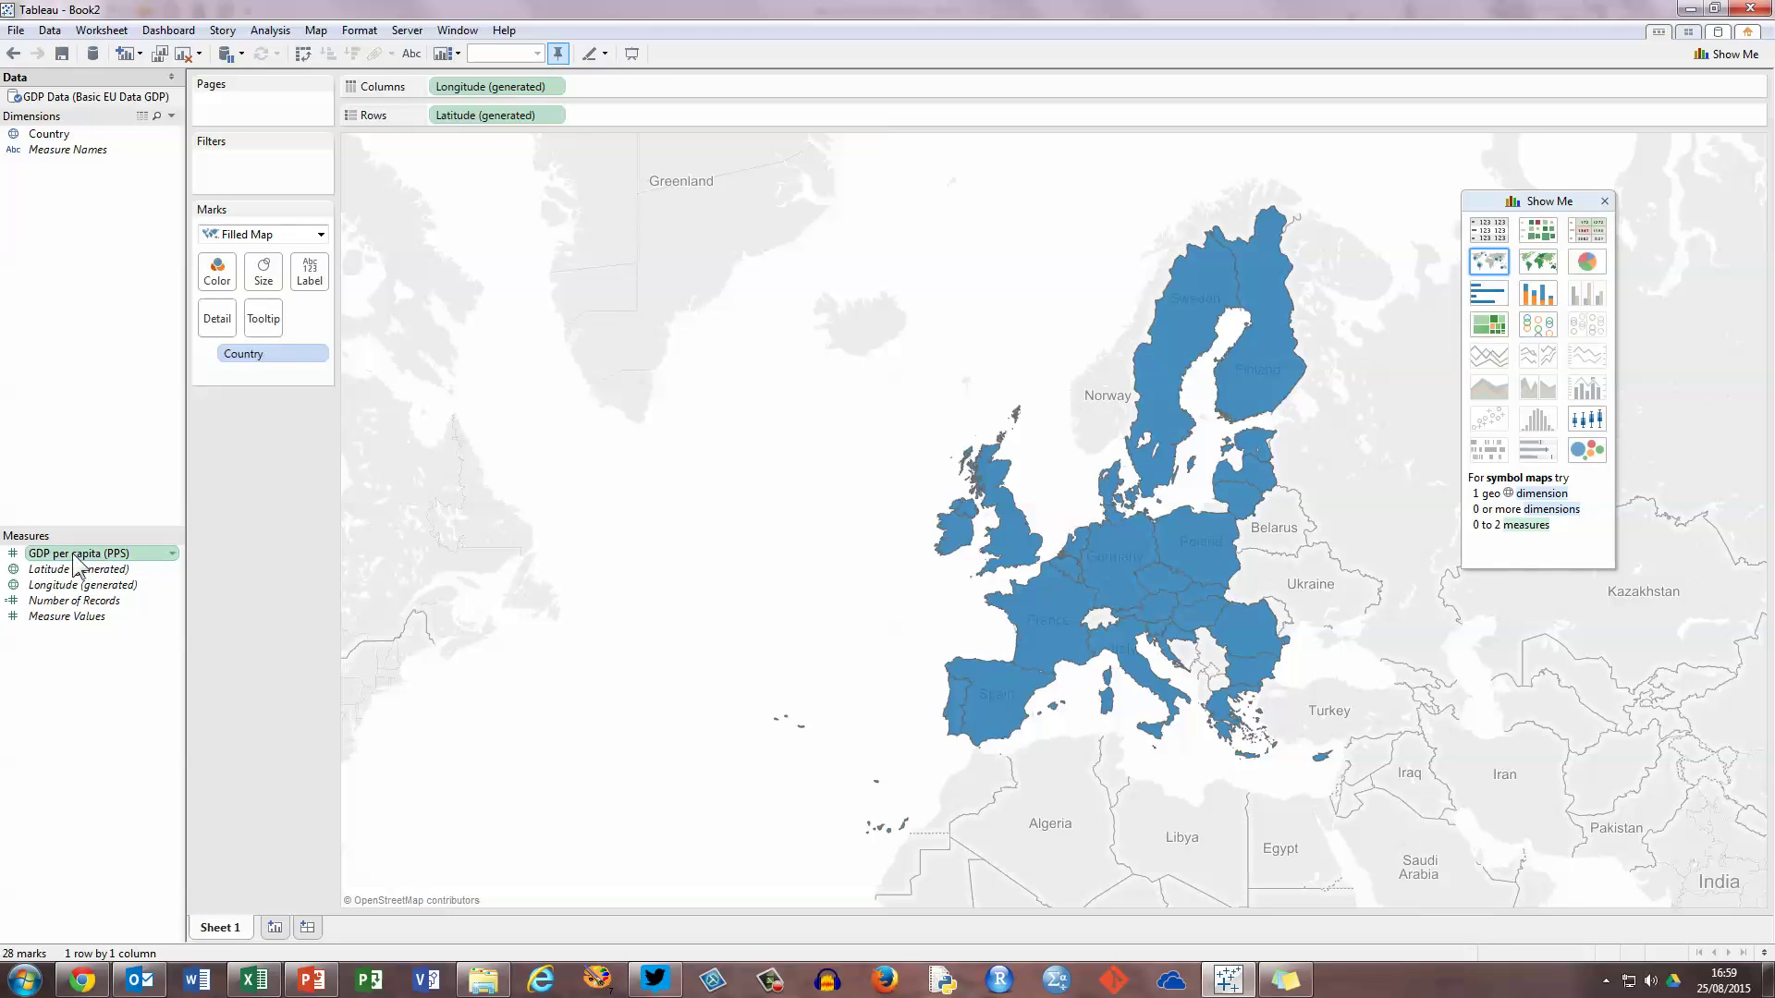
left_click_drag(76, 559, 225, 270)
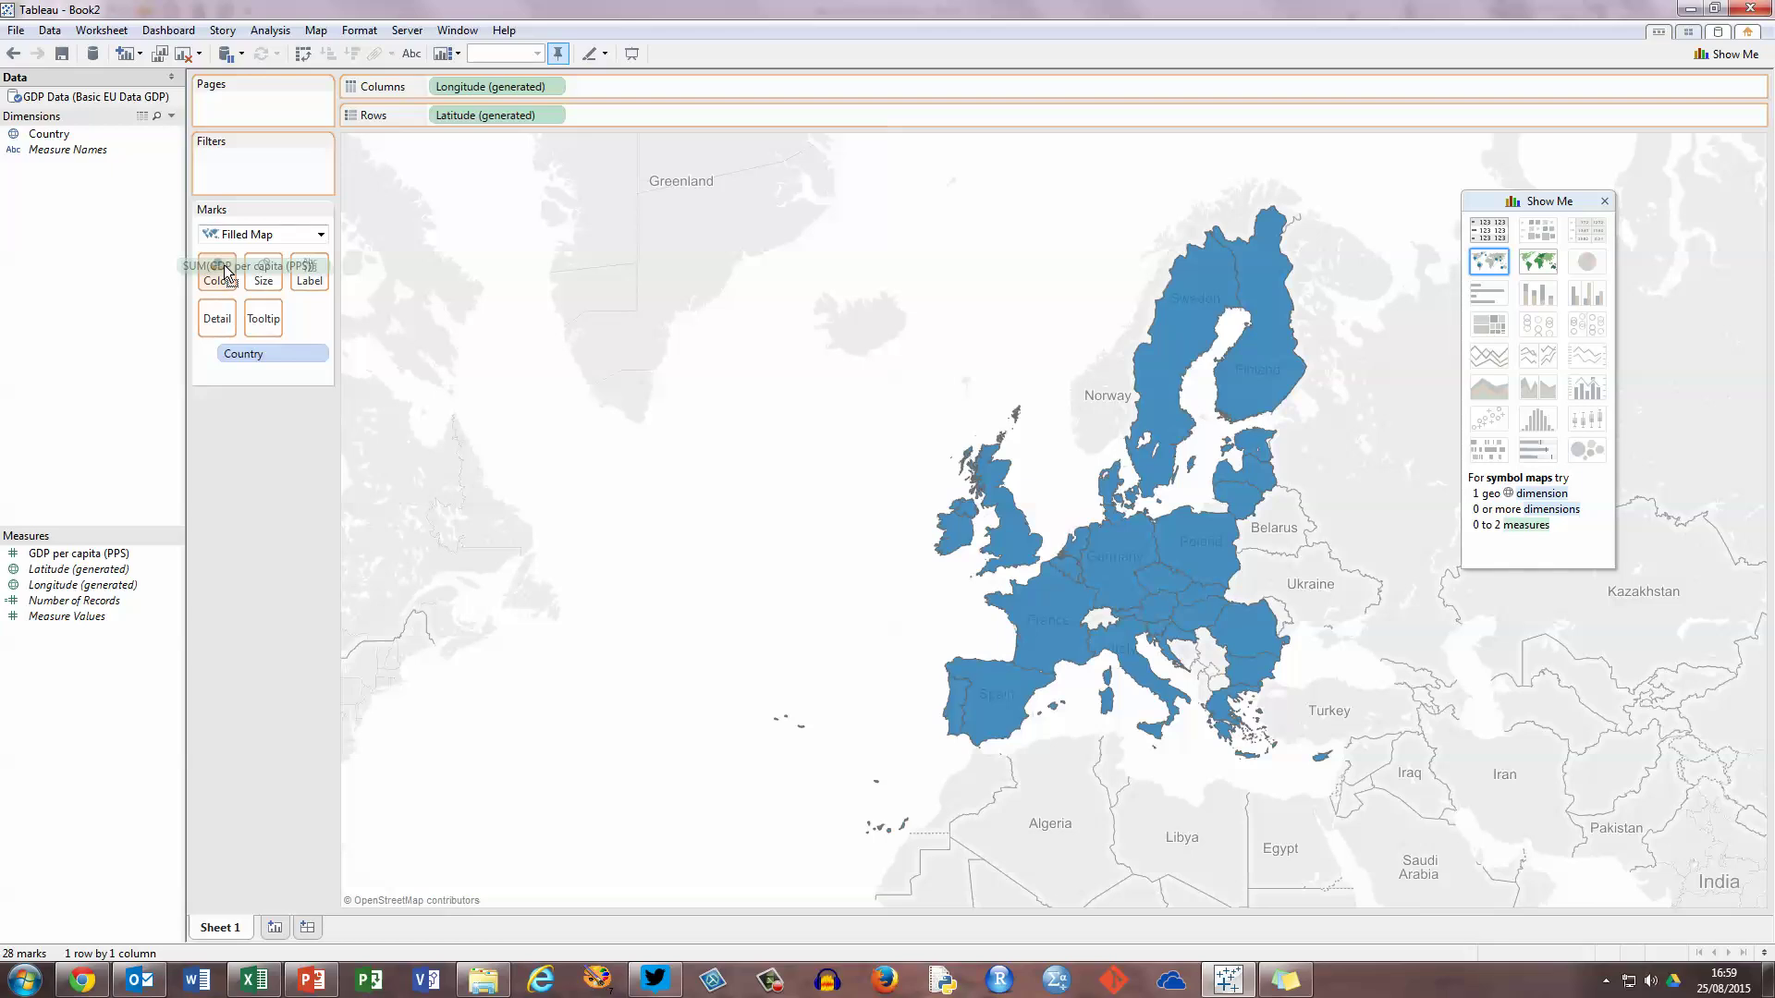
left_click_drag(225, 270, 227, 273)
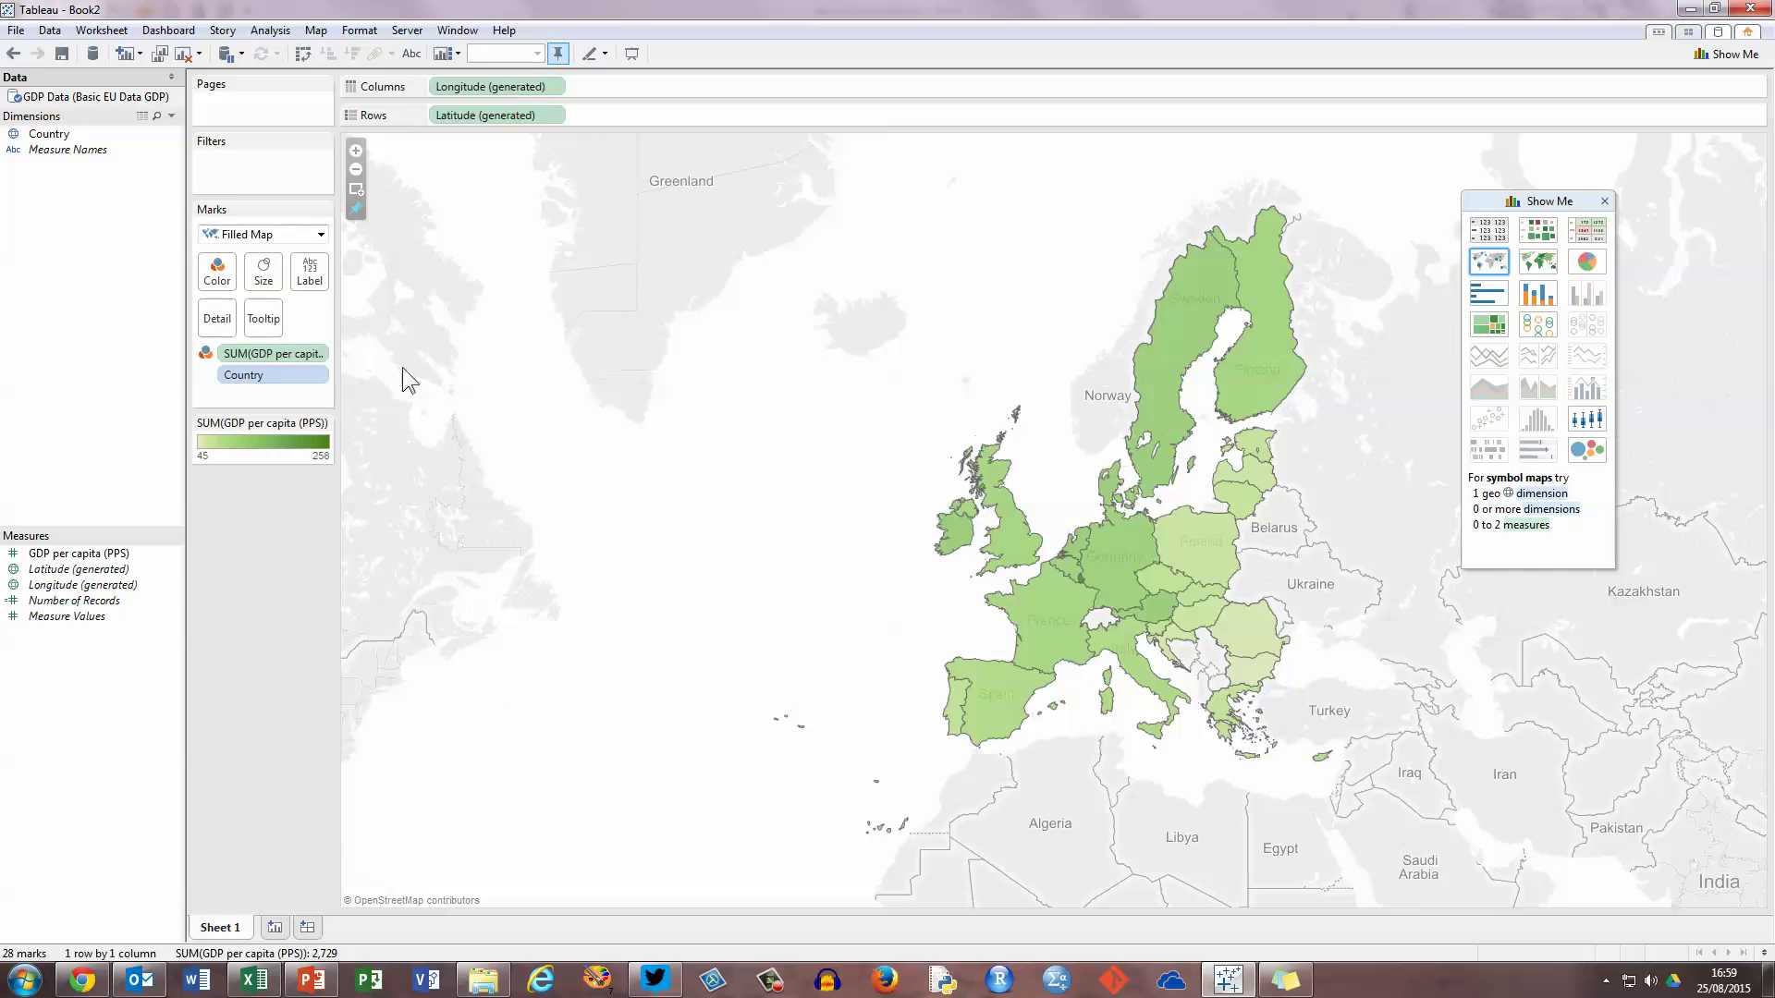
left_click(356, 151)
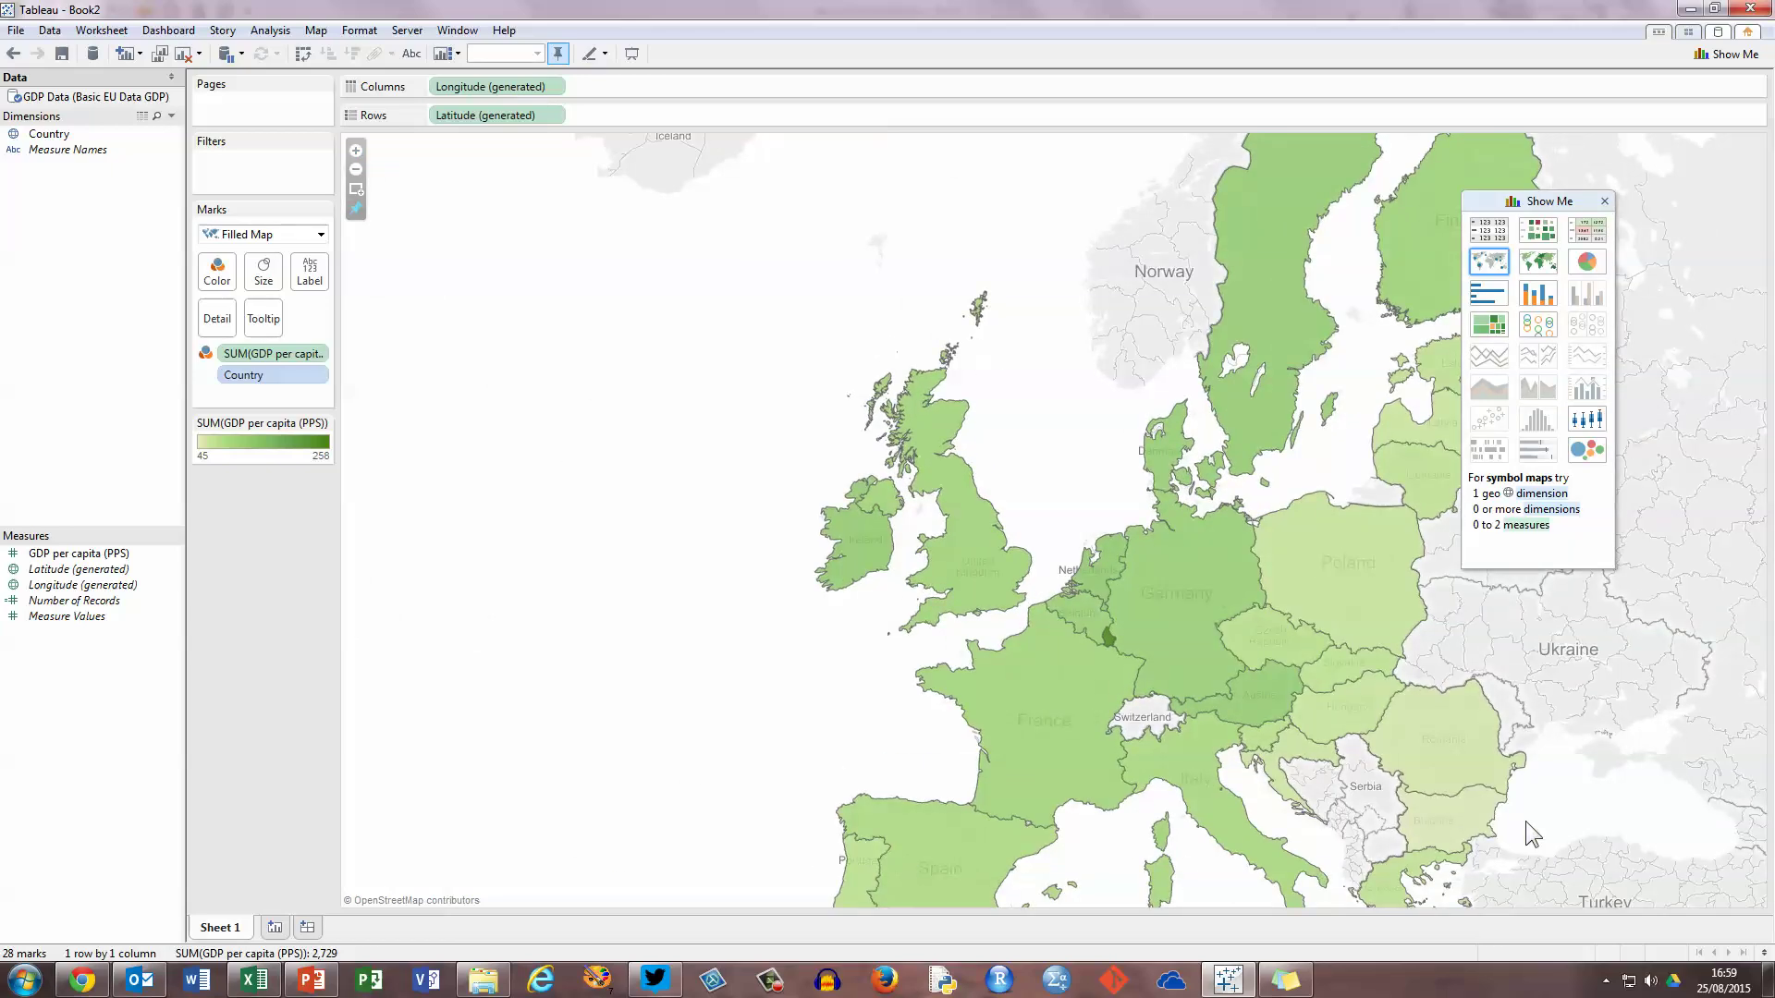
left_click_drag(1562, 199, 1710, 173)
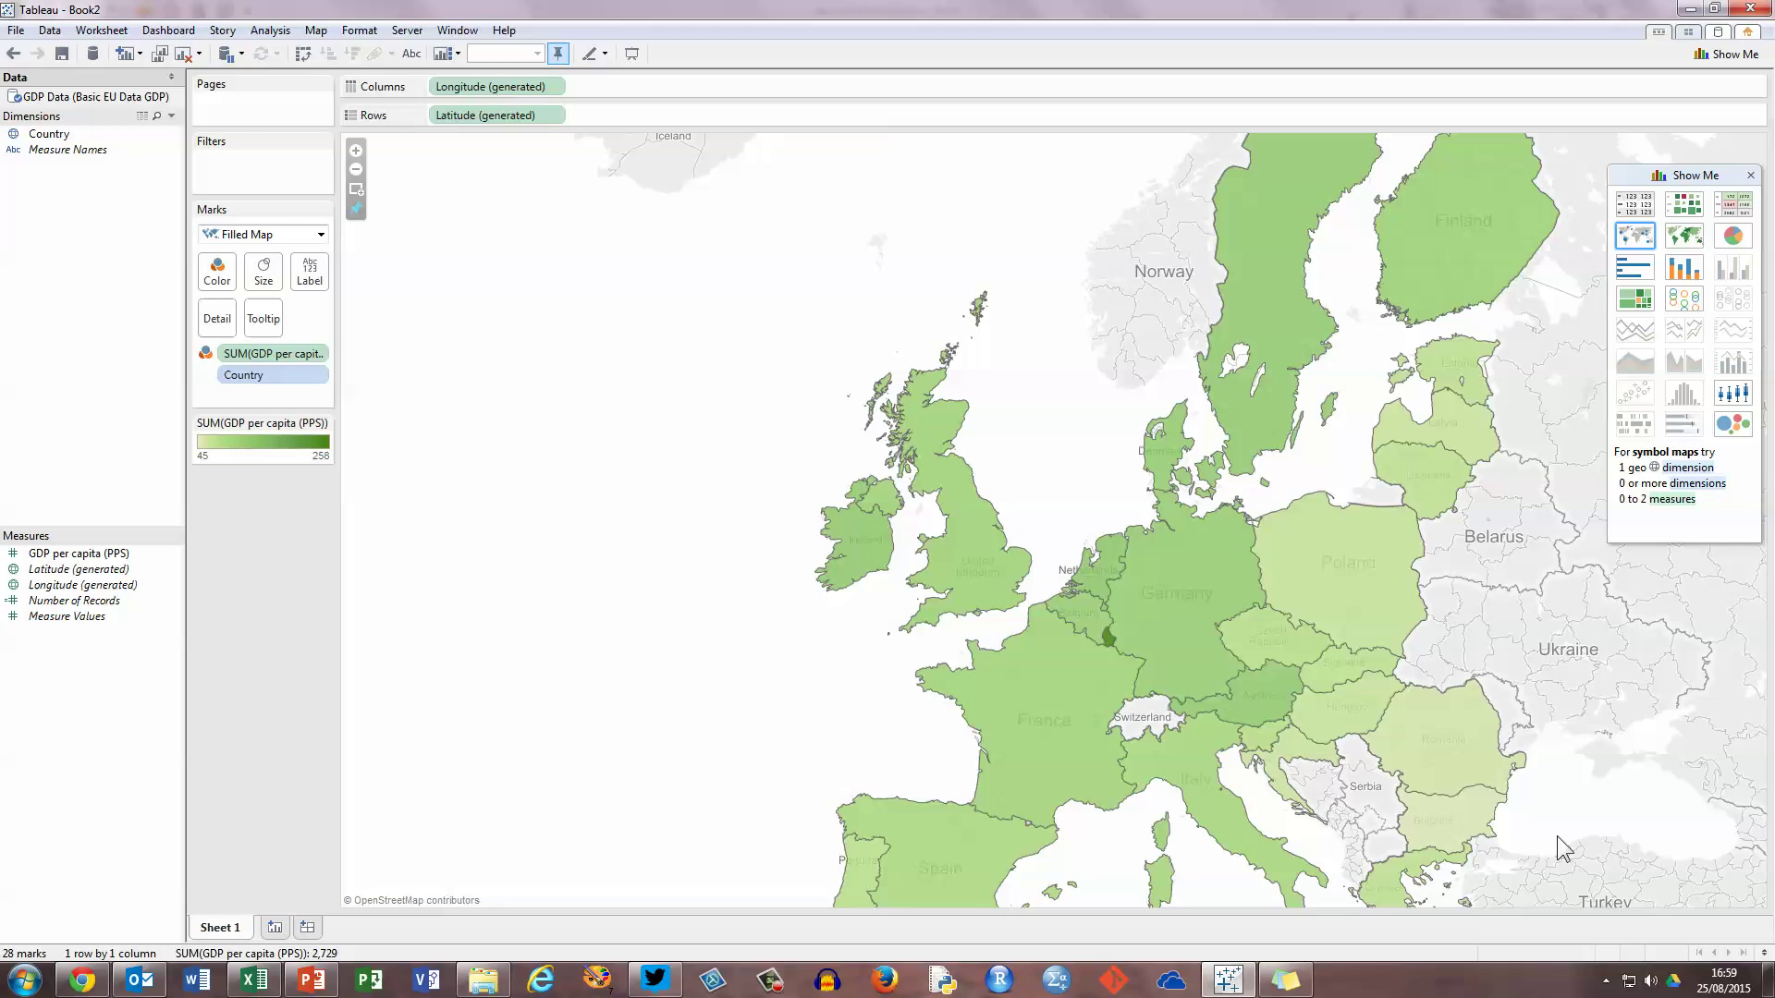
mouse_move(1112, 651)
mouse_move(1460, 827)
Apply the Red-Blue Diverging palette to the GDP per capita colour scale
left_click(220, 278)
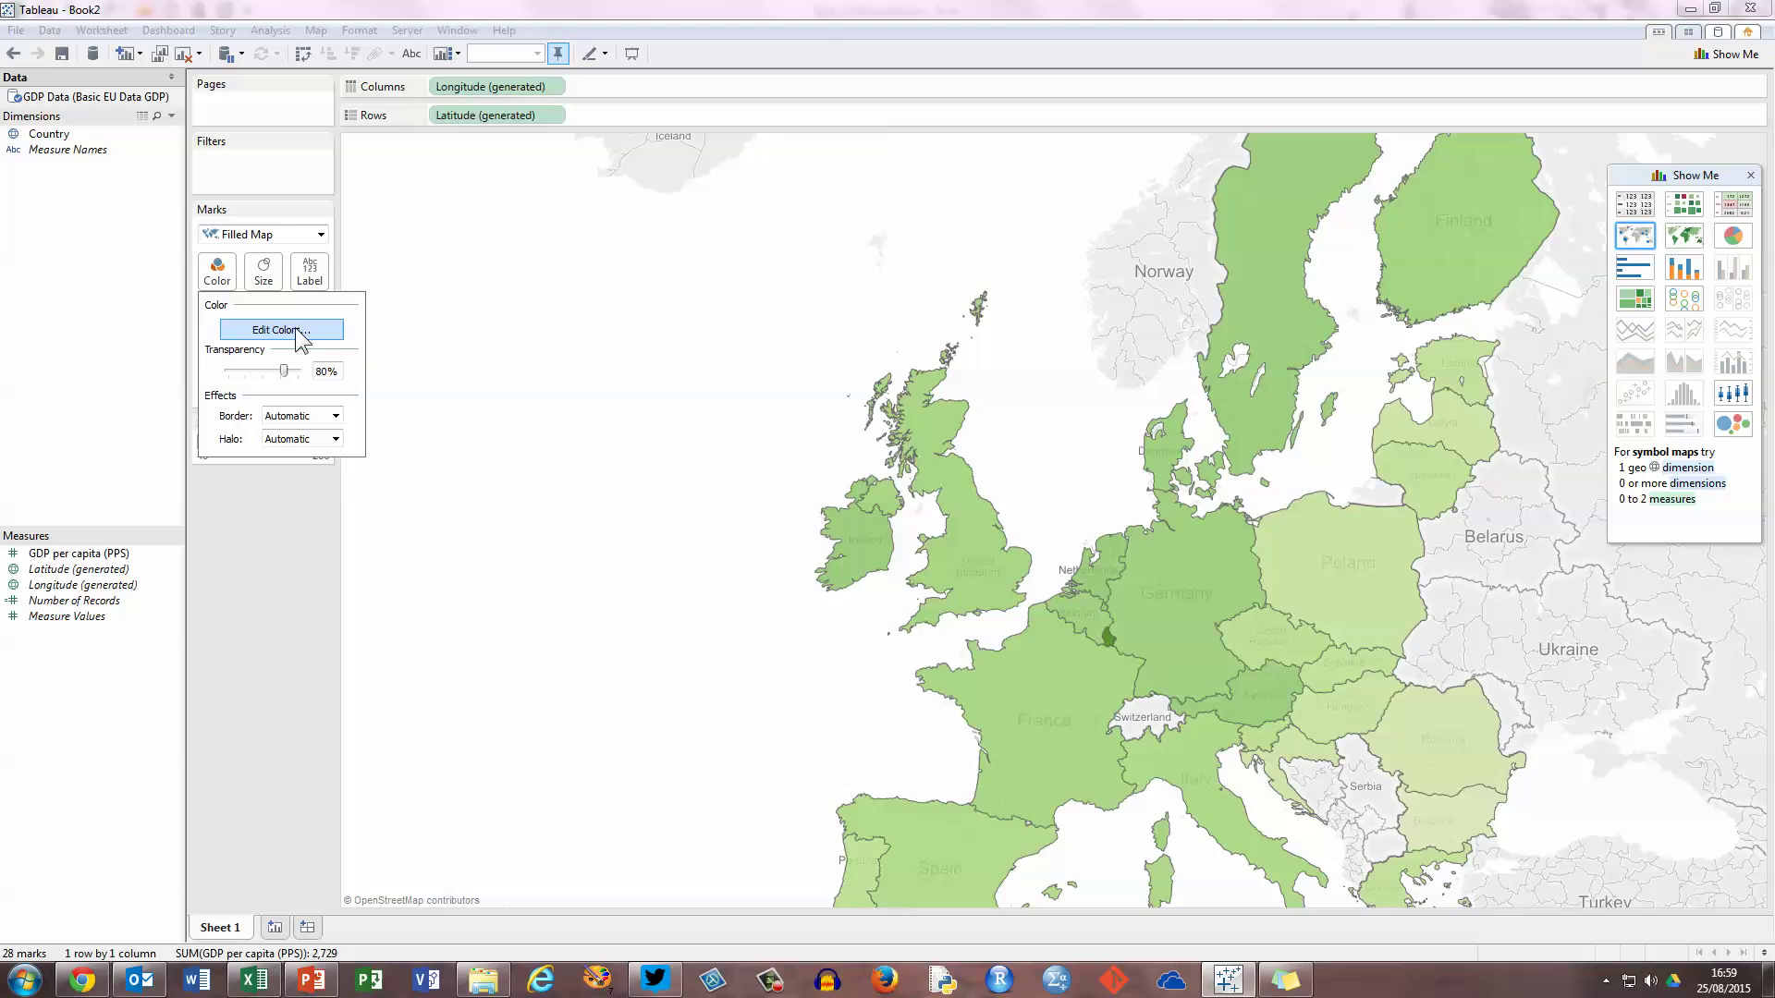
left_click(296, 331)
left_click_drag(969, 372, 663, 499)
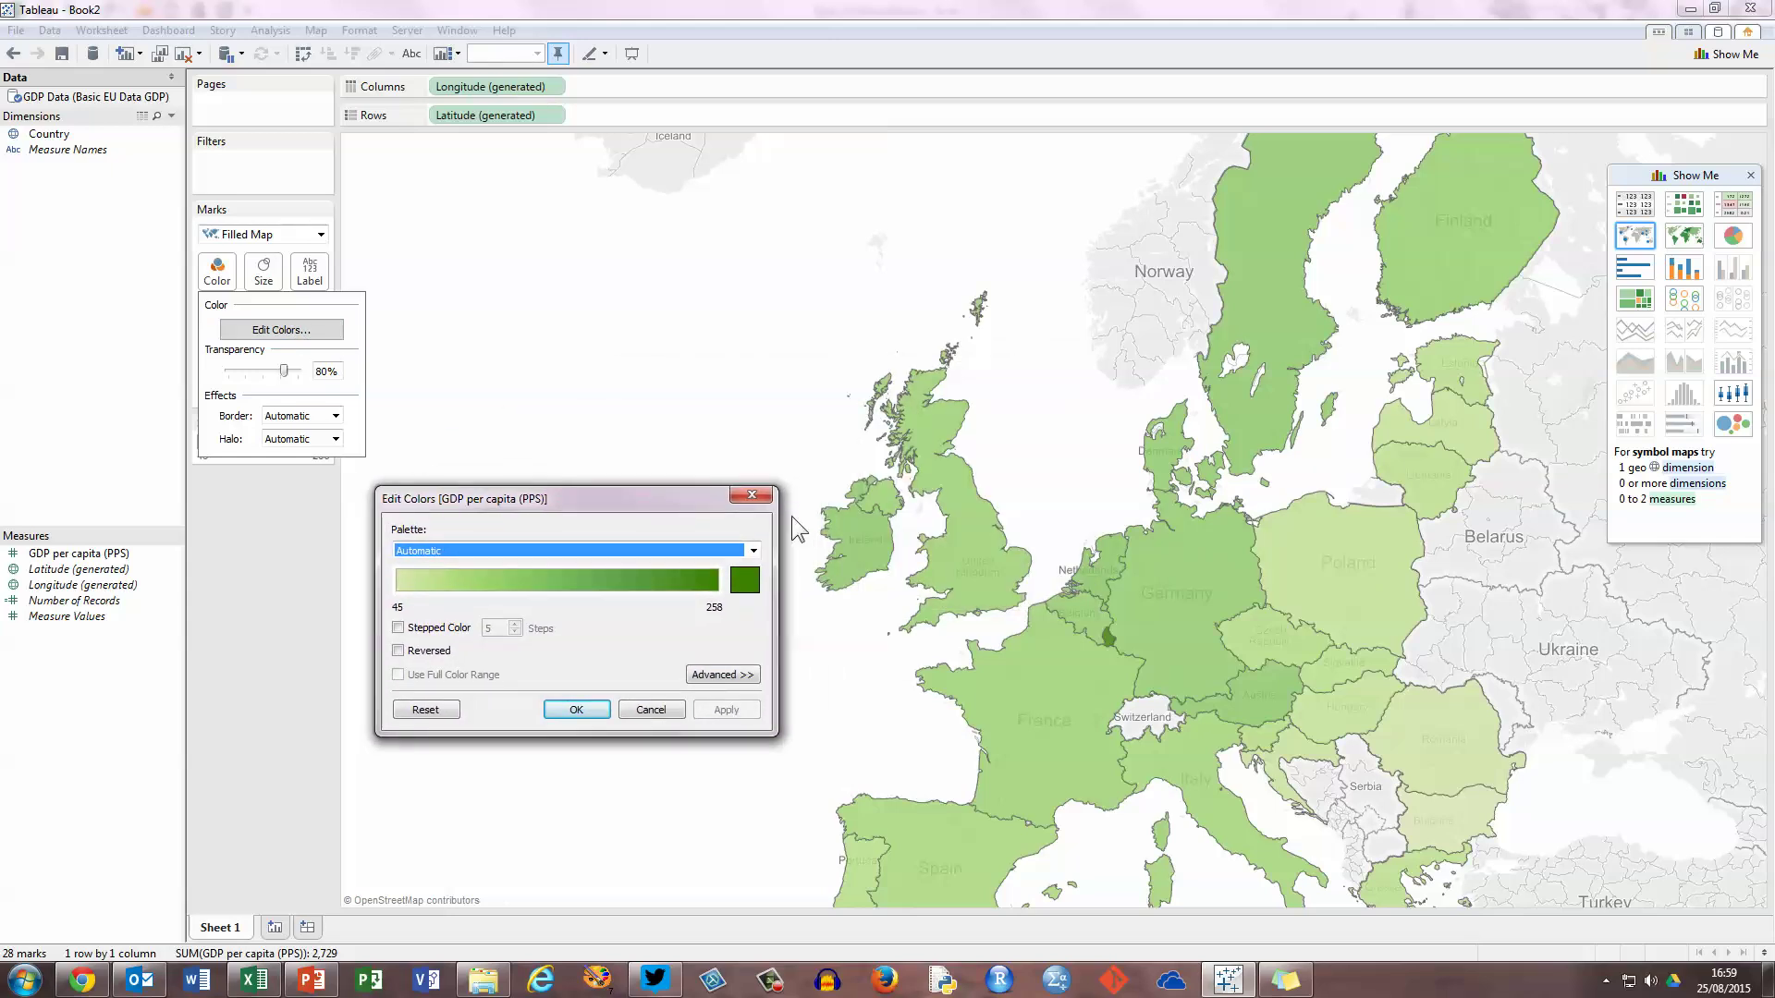
left_click(754, 551)
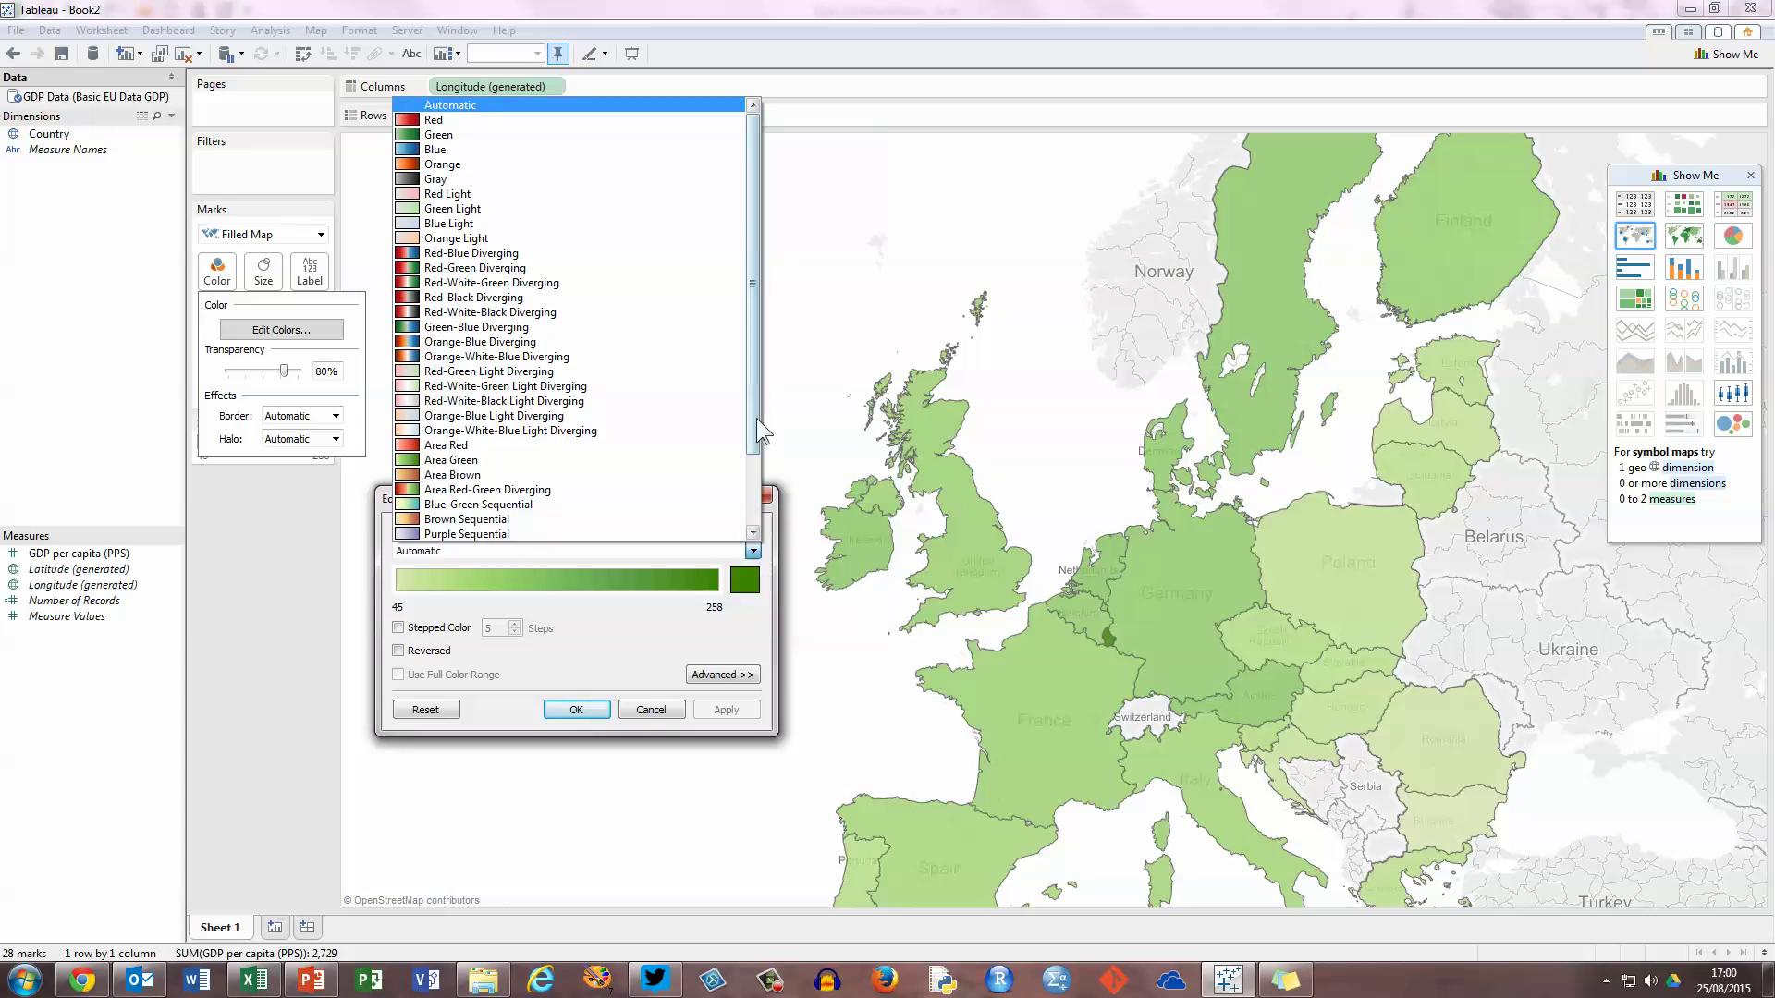
left_click_drag(756, 417, 760, 315)
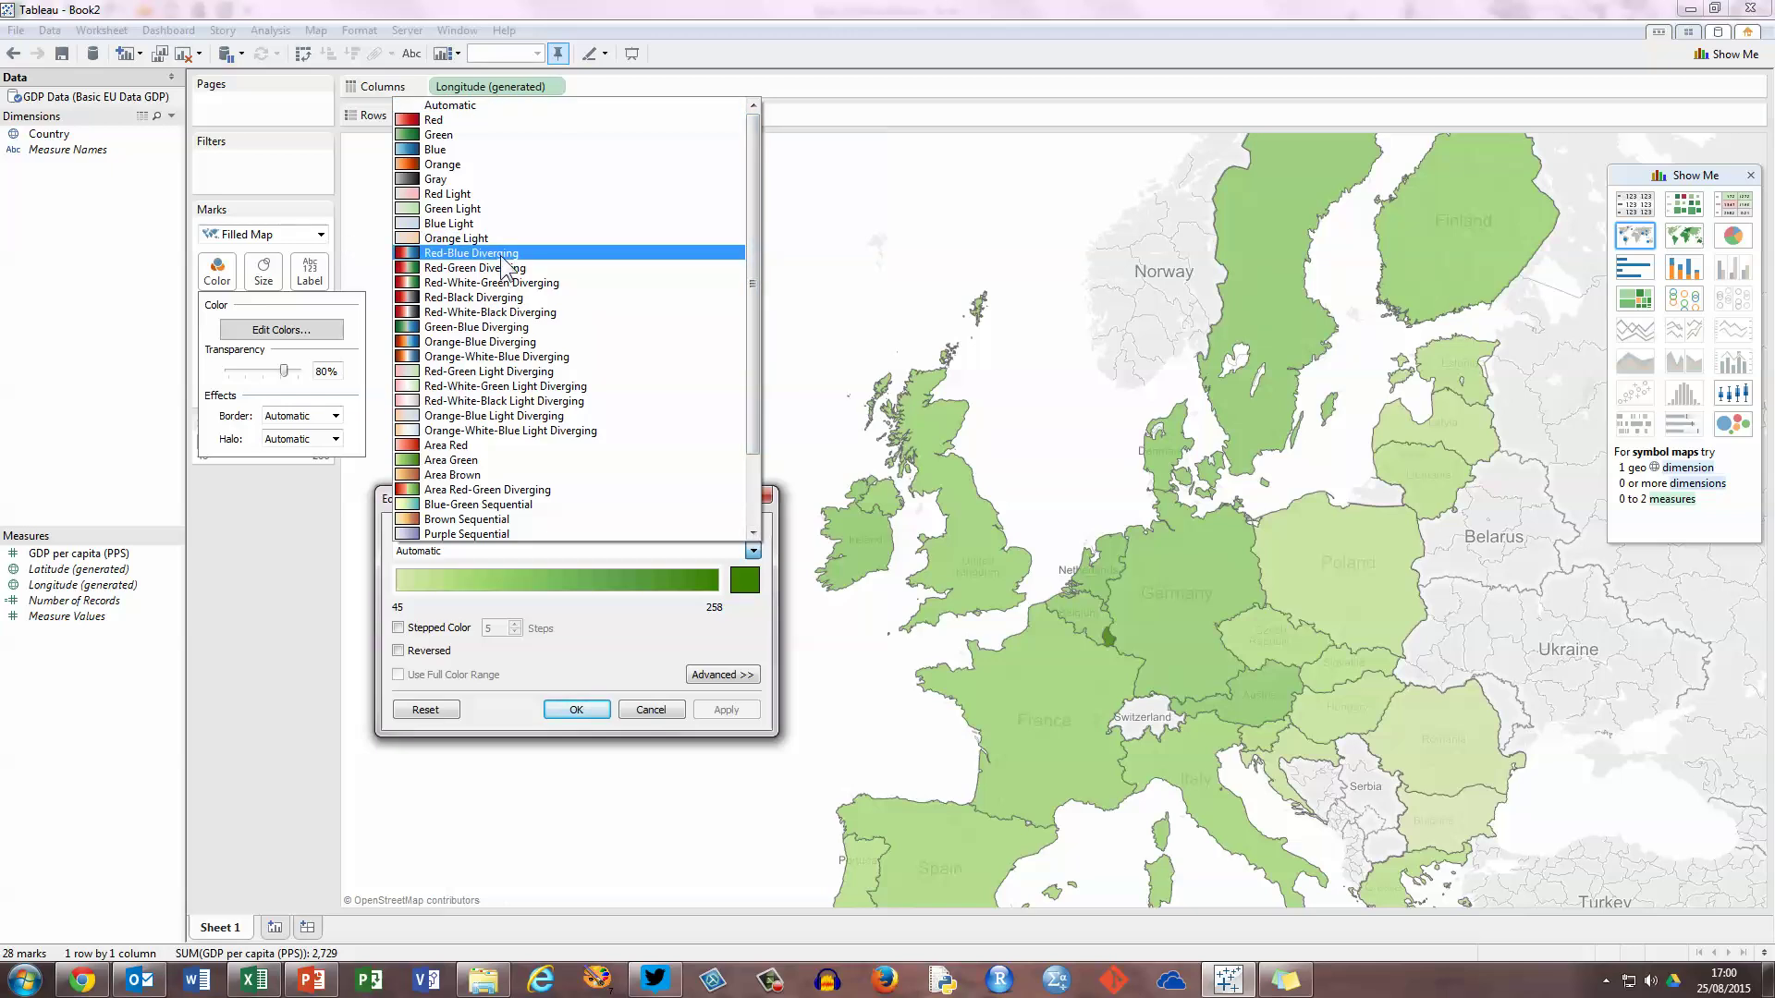
left_click(534, 253)
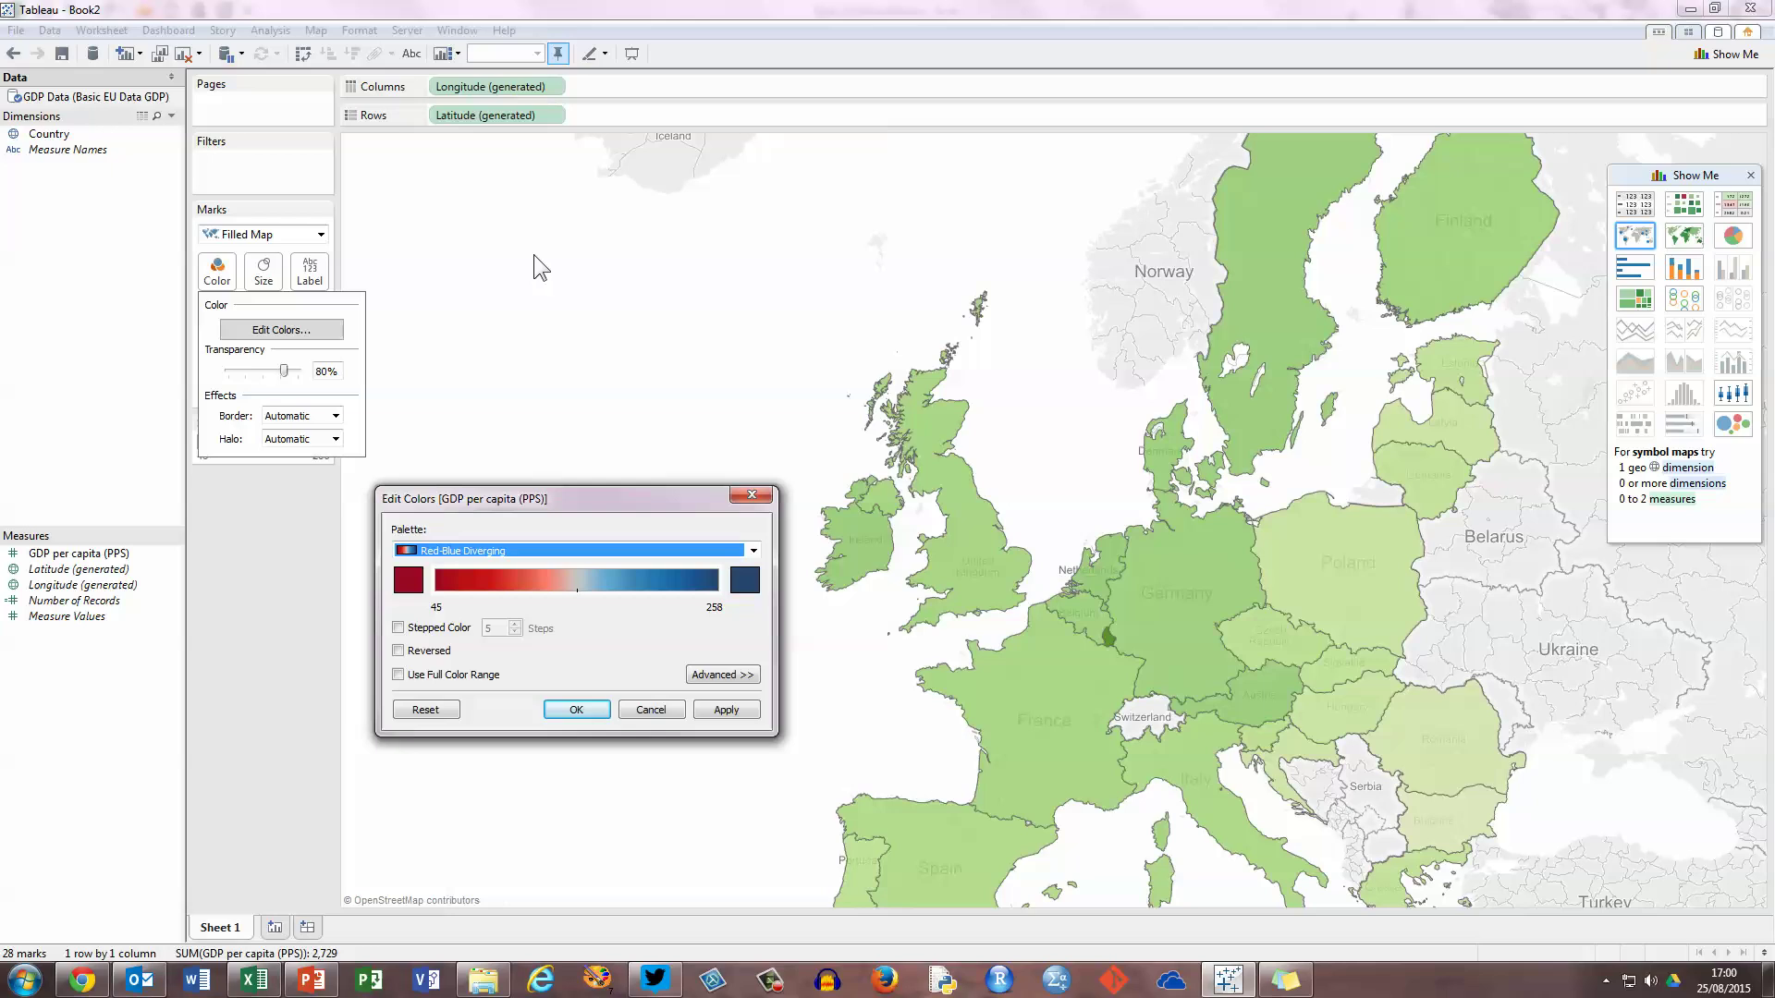
left_click(726, 710)
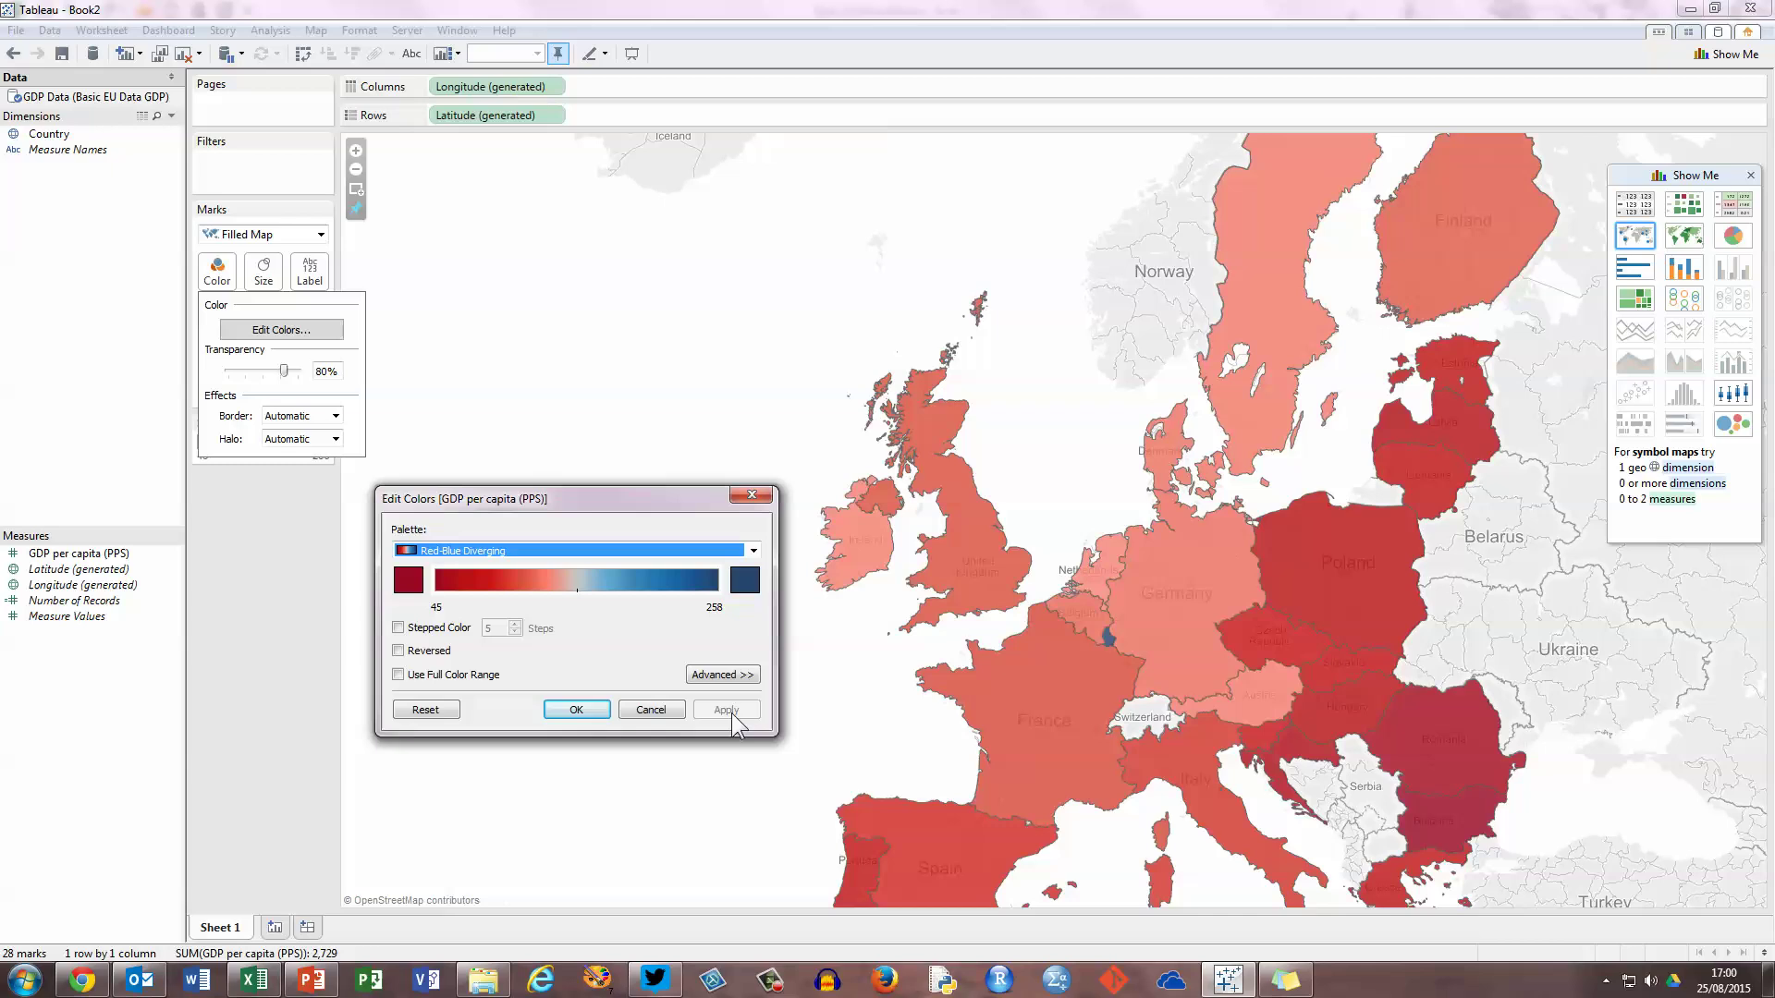
Confirm the palette and exclude Luxembourg, rescaling the colours from 45 to 131
left_click(575, 709)
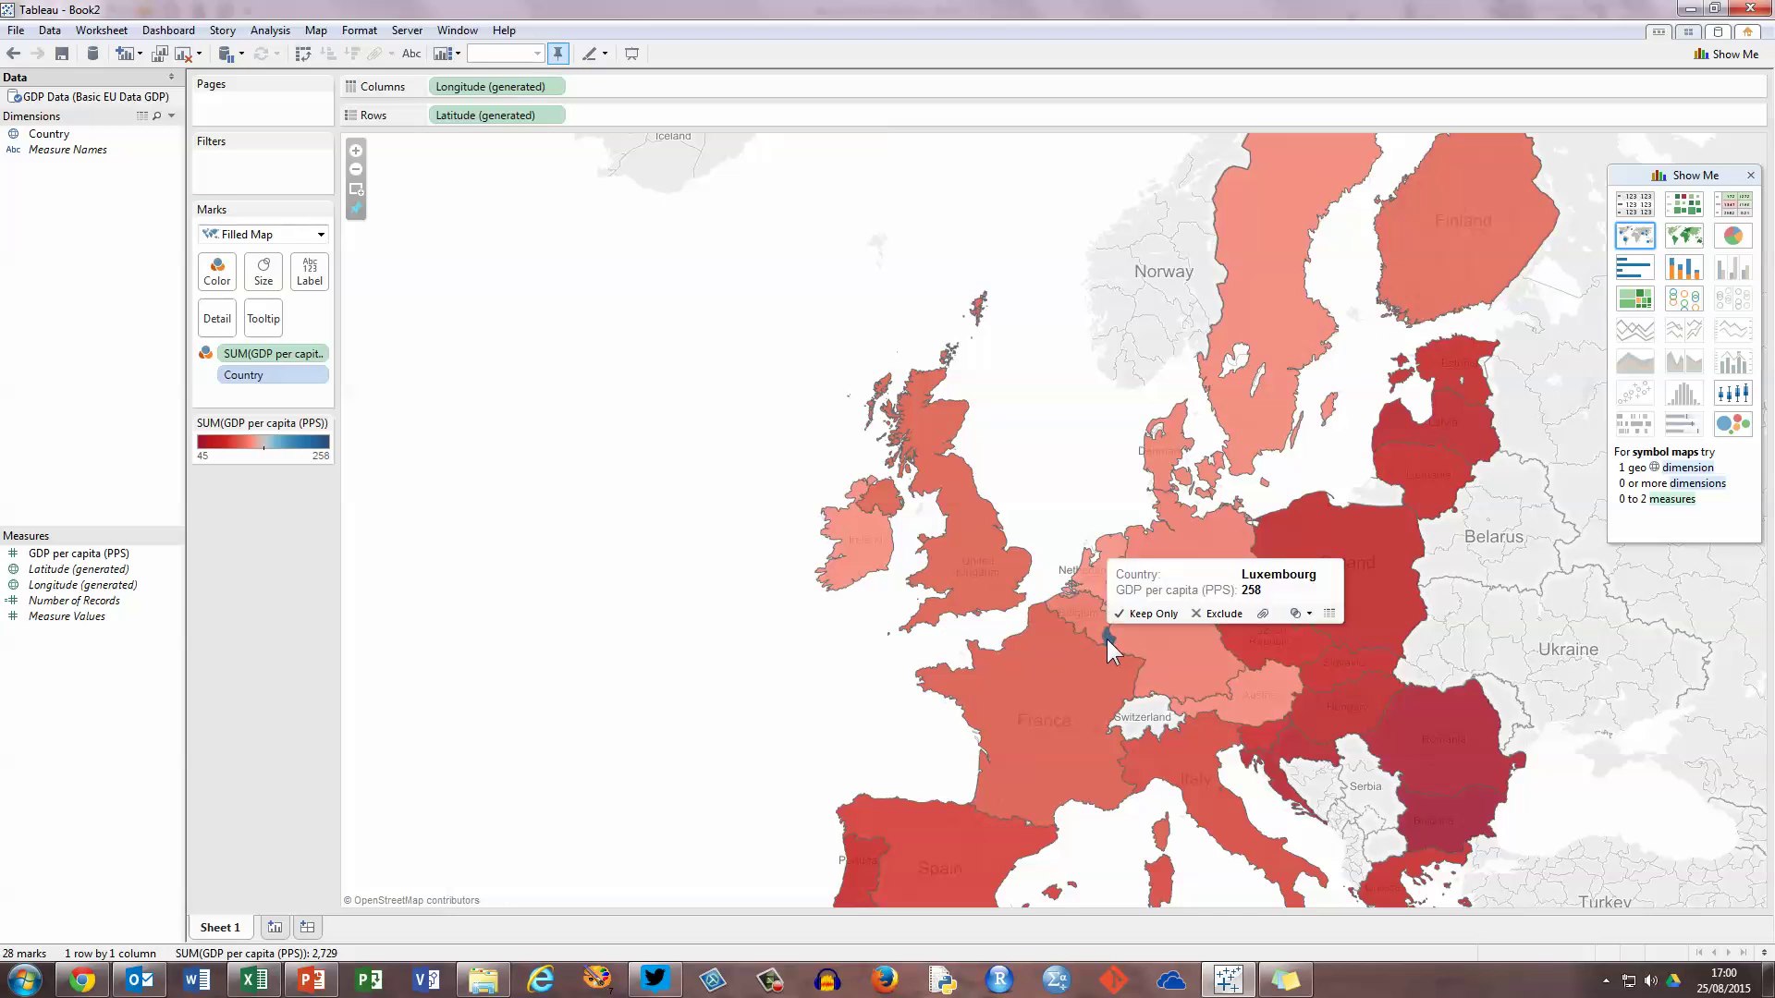
left_click(1230, 612)
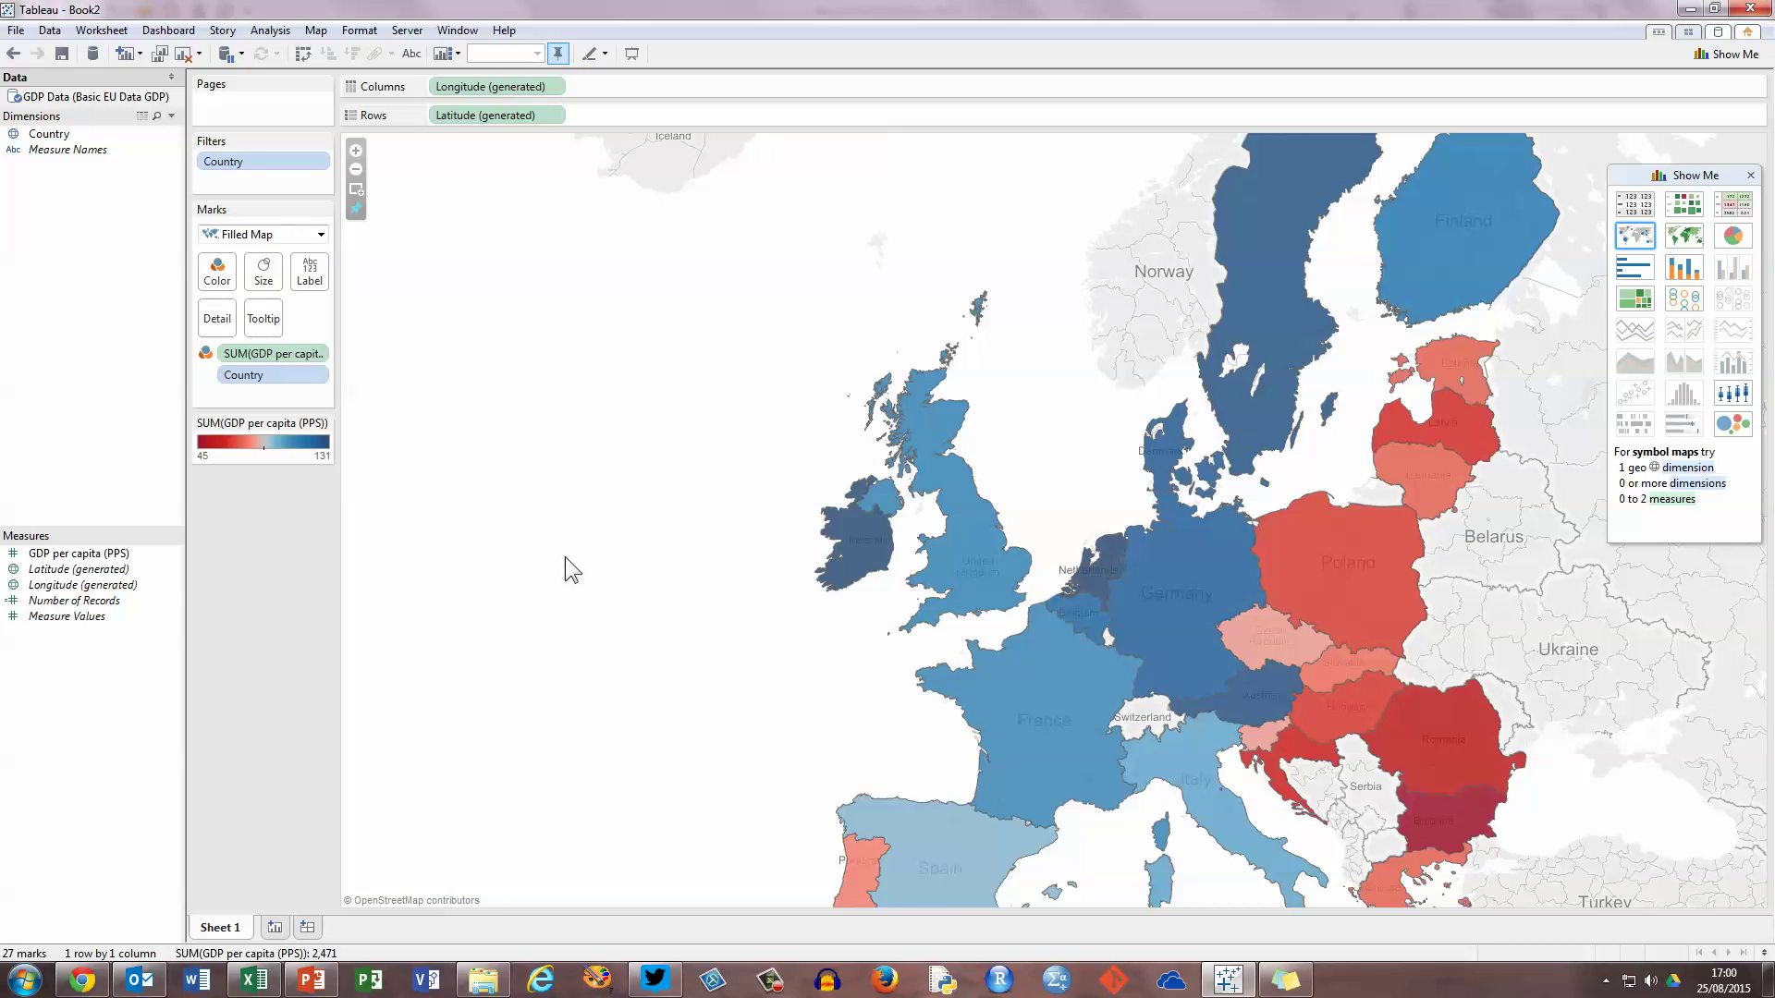
Set the Custom Diverging palette's end colours to navy and red
left_click(216, 274)
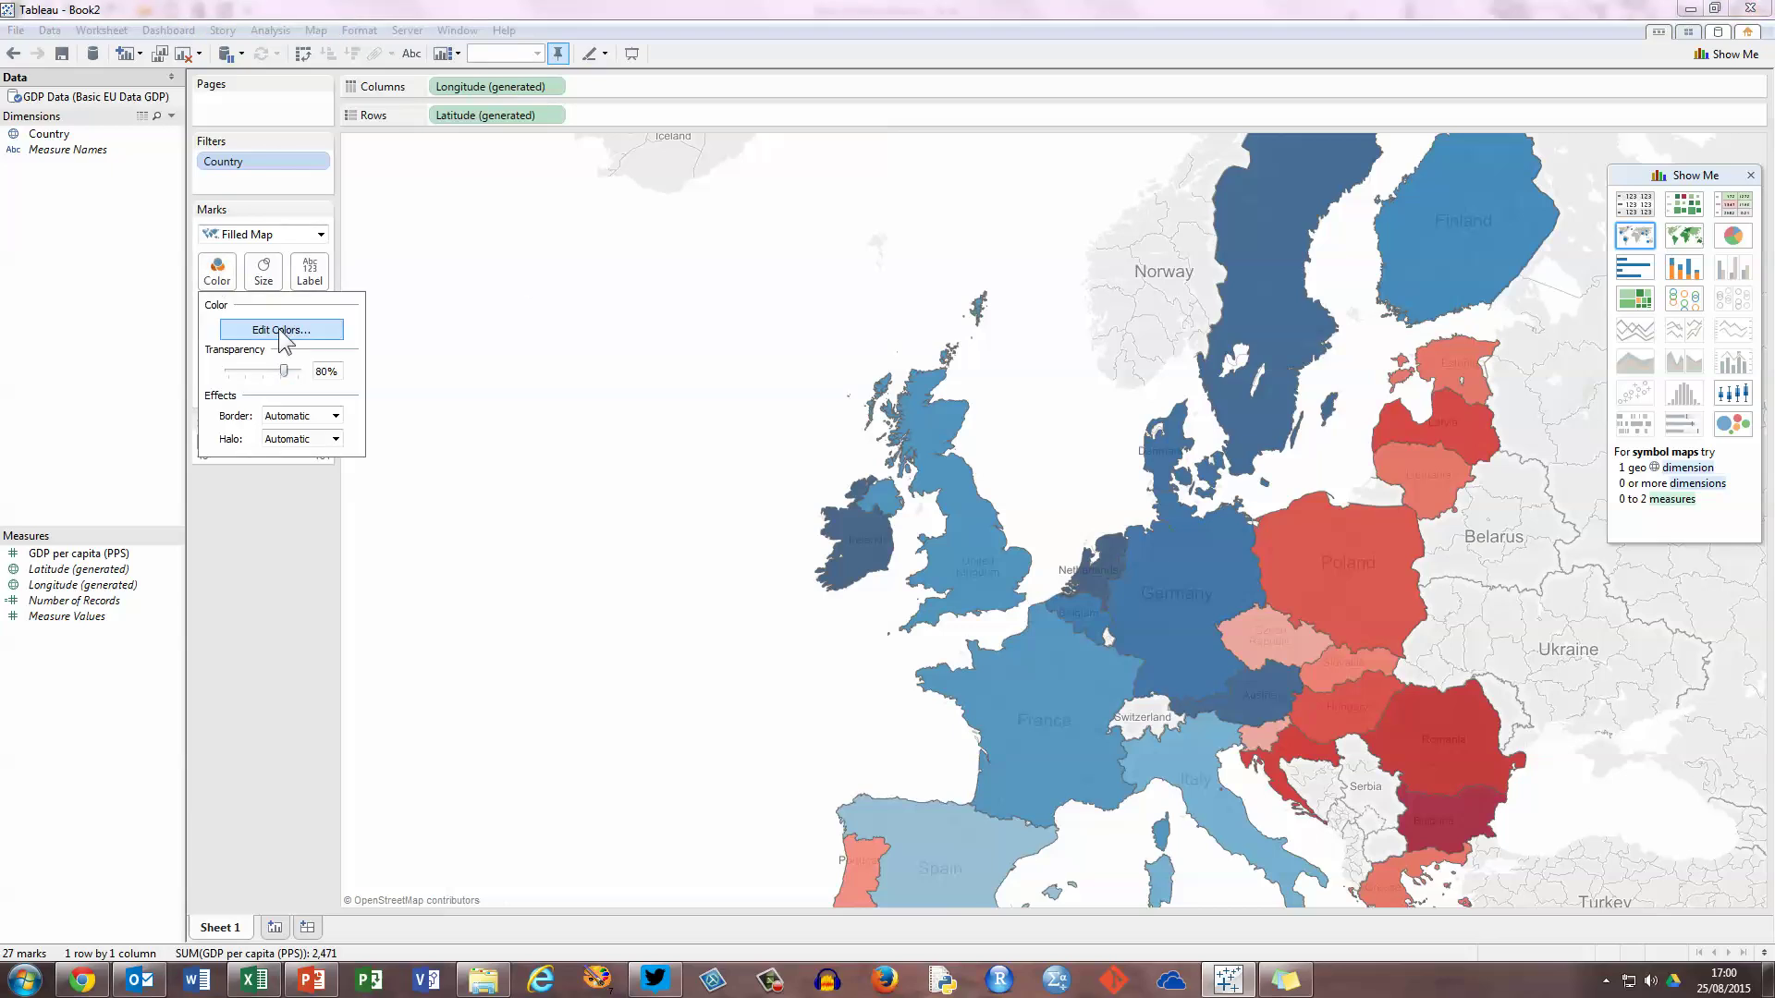
left_click(294, 331)
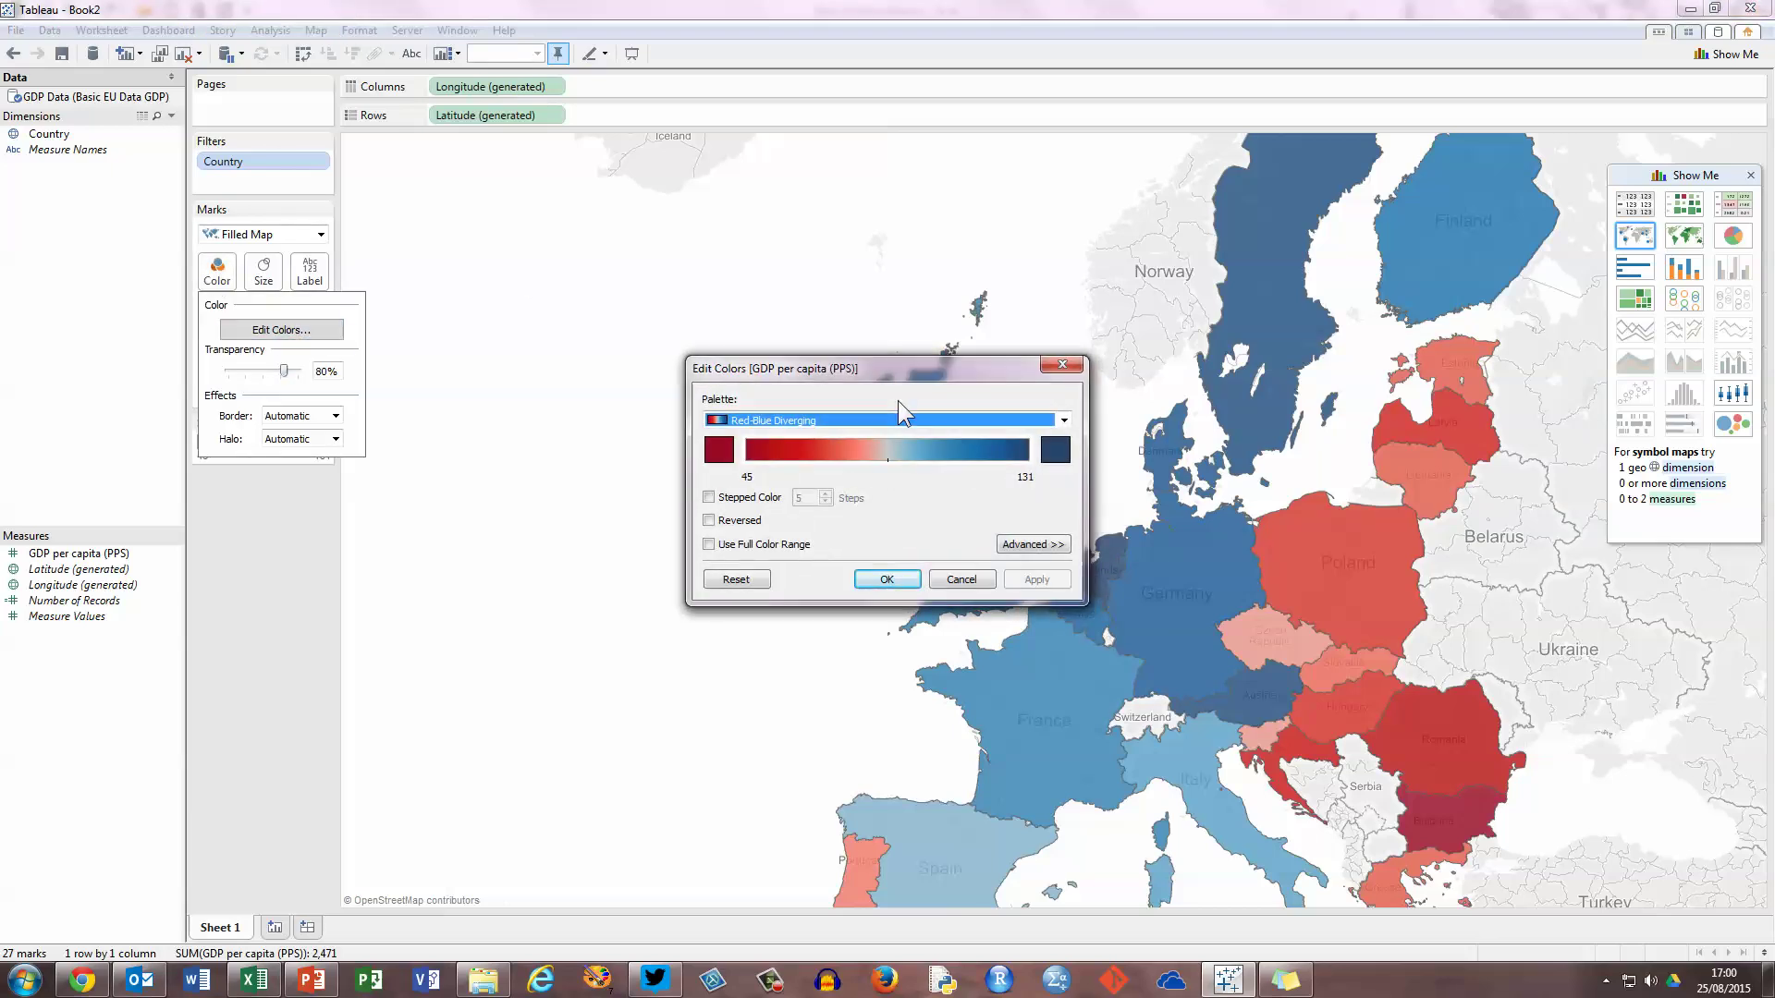
left_click_drag(901, 370, 609, 442)
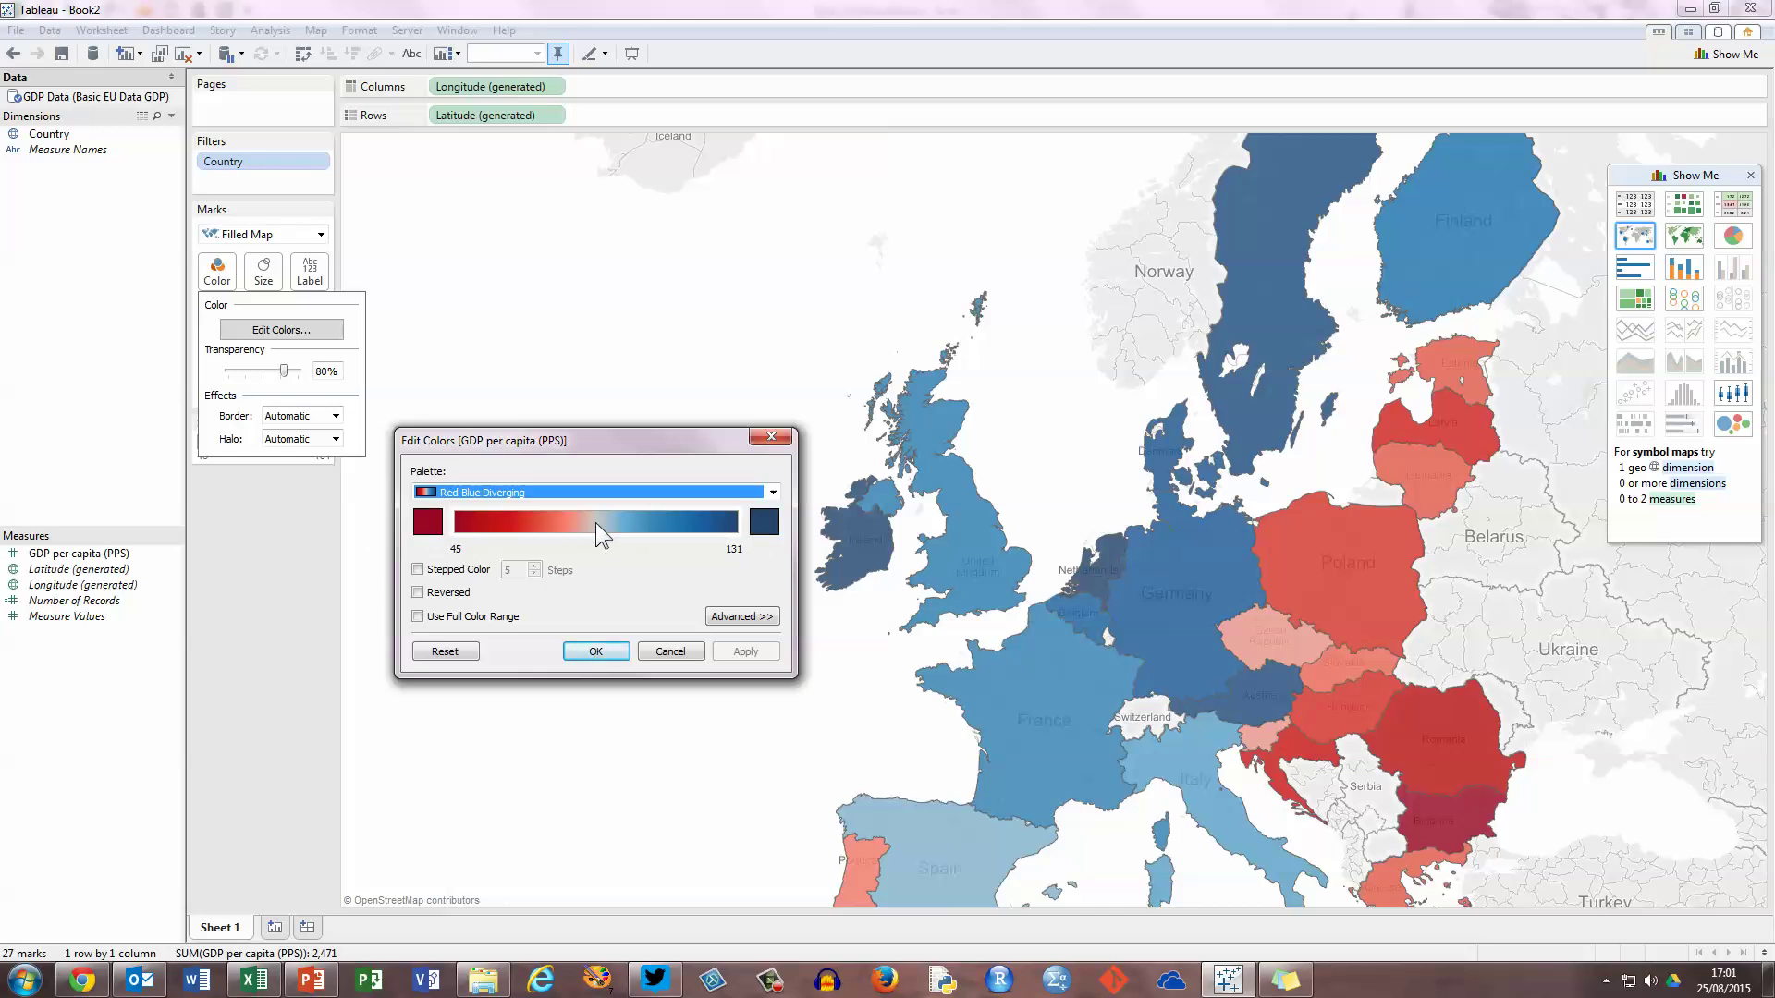
left_click(765, 523)
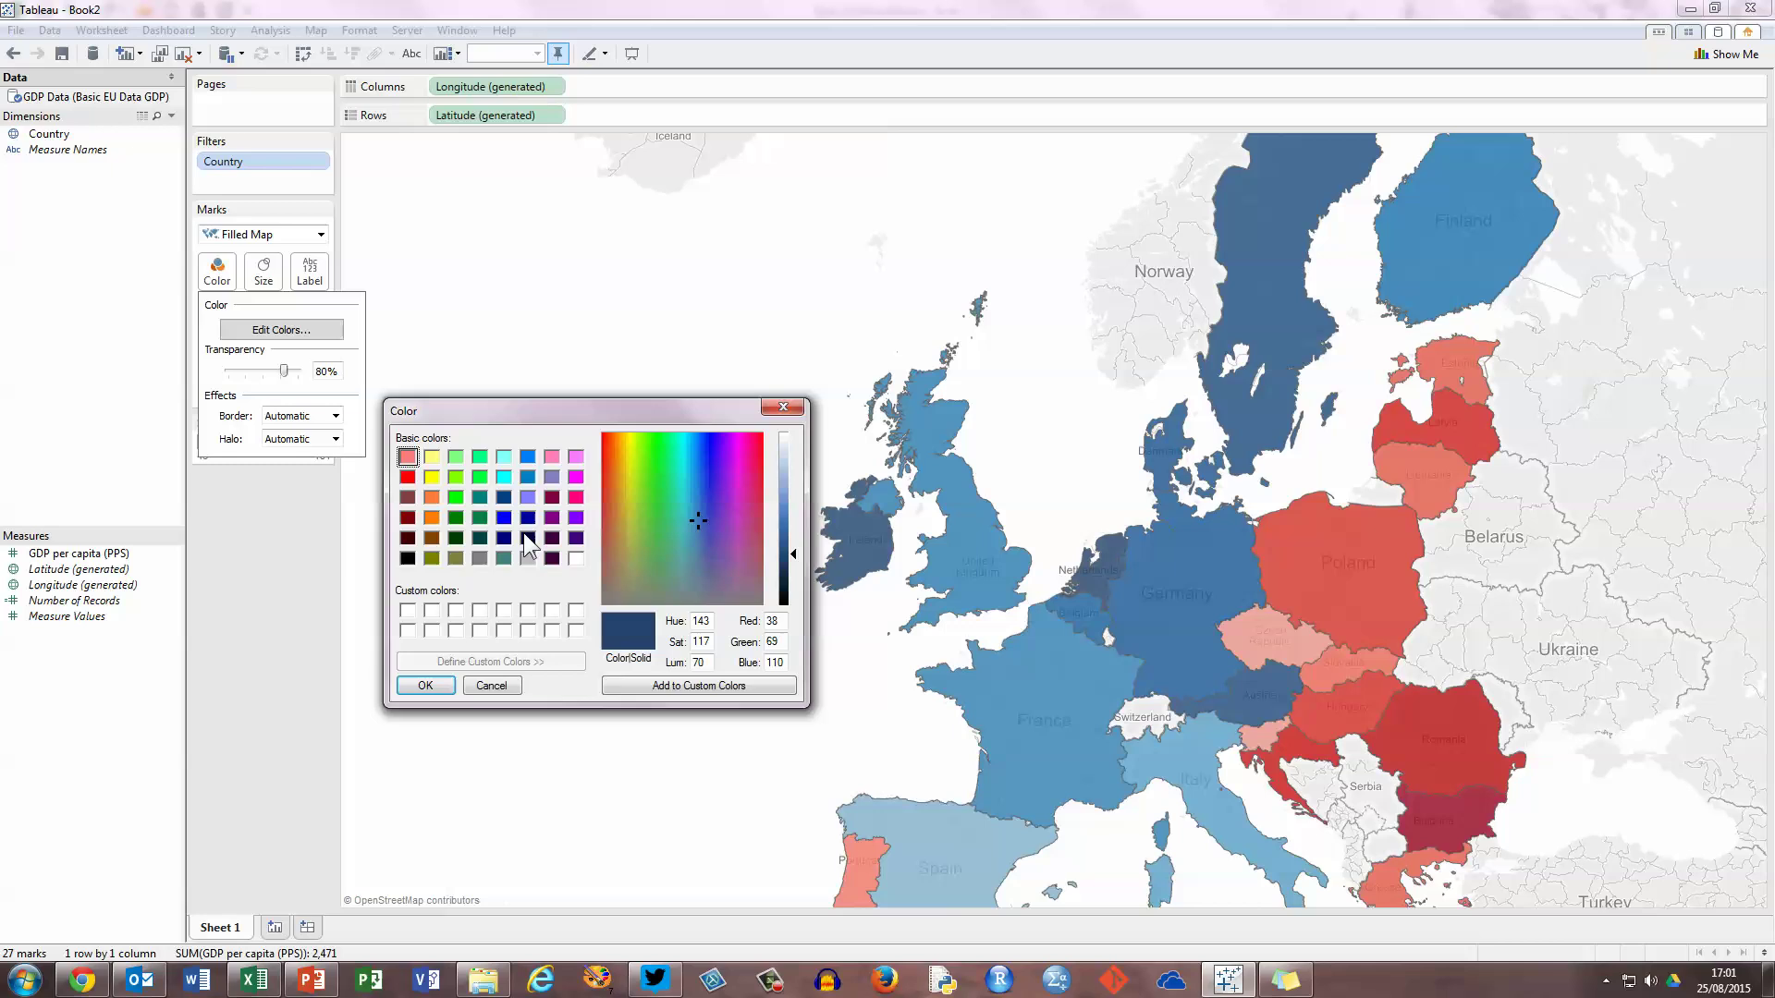
left_click(504, 537)
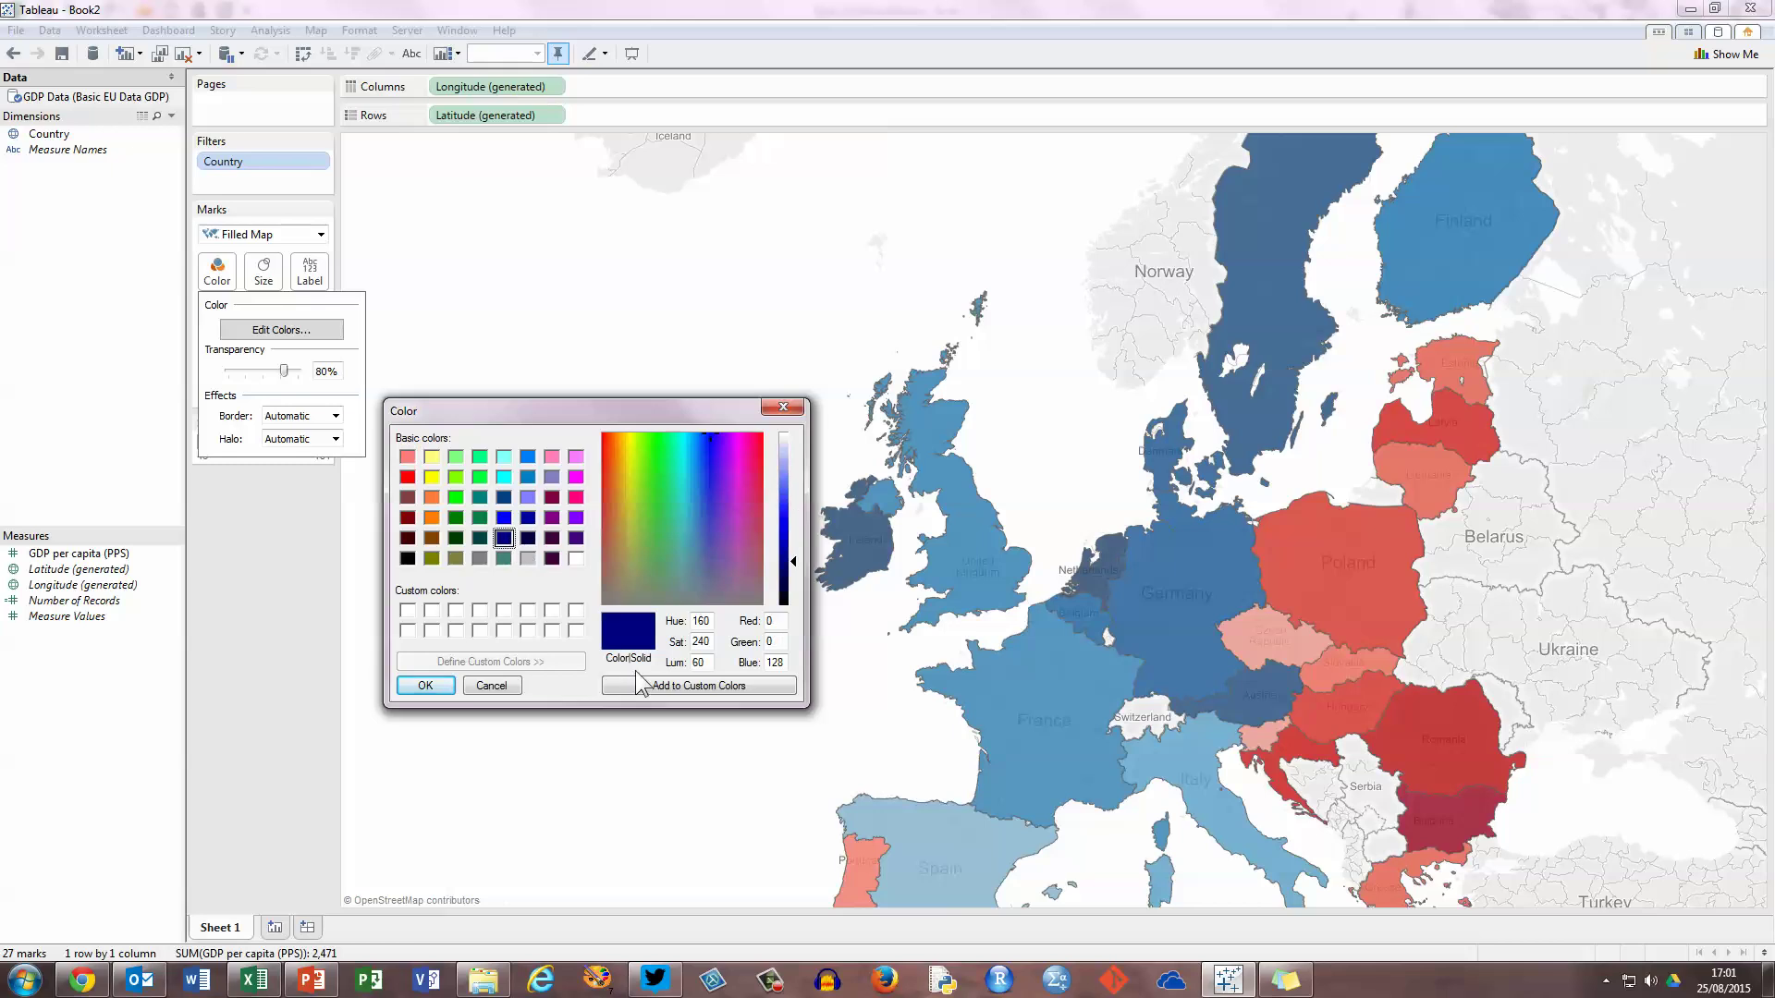
left_click(427, 686)
left_click(431, 525)
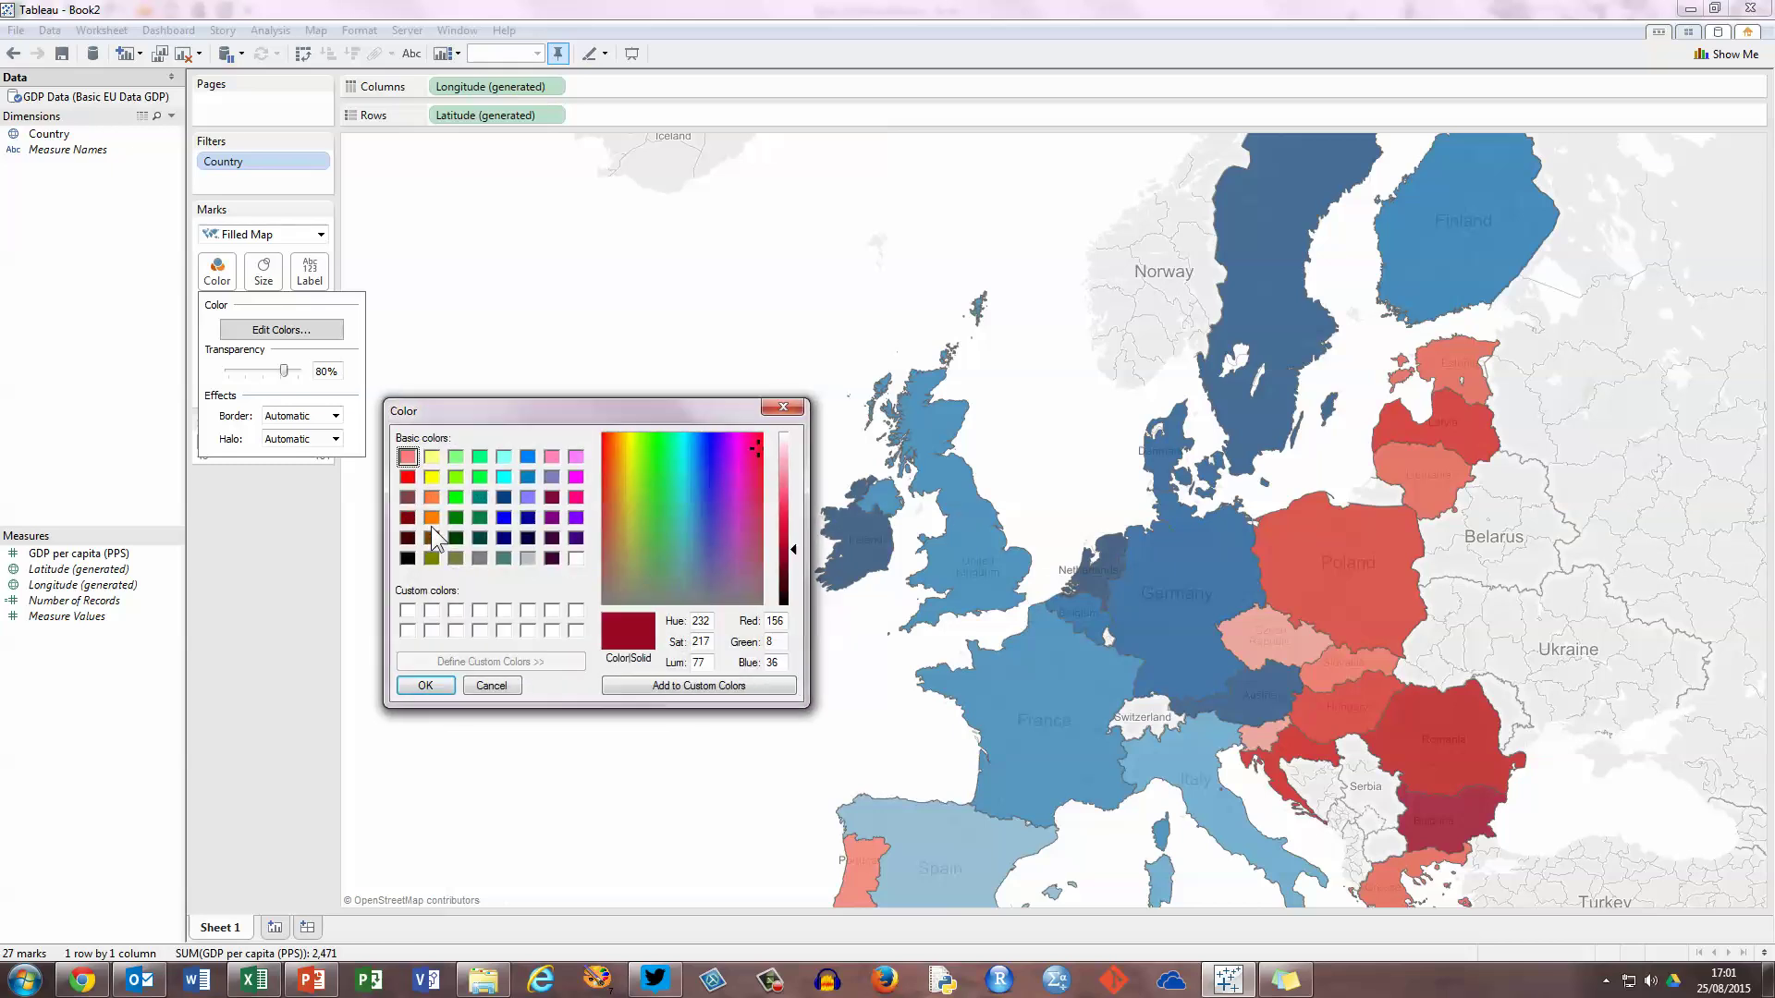
left_click(407, 477)
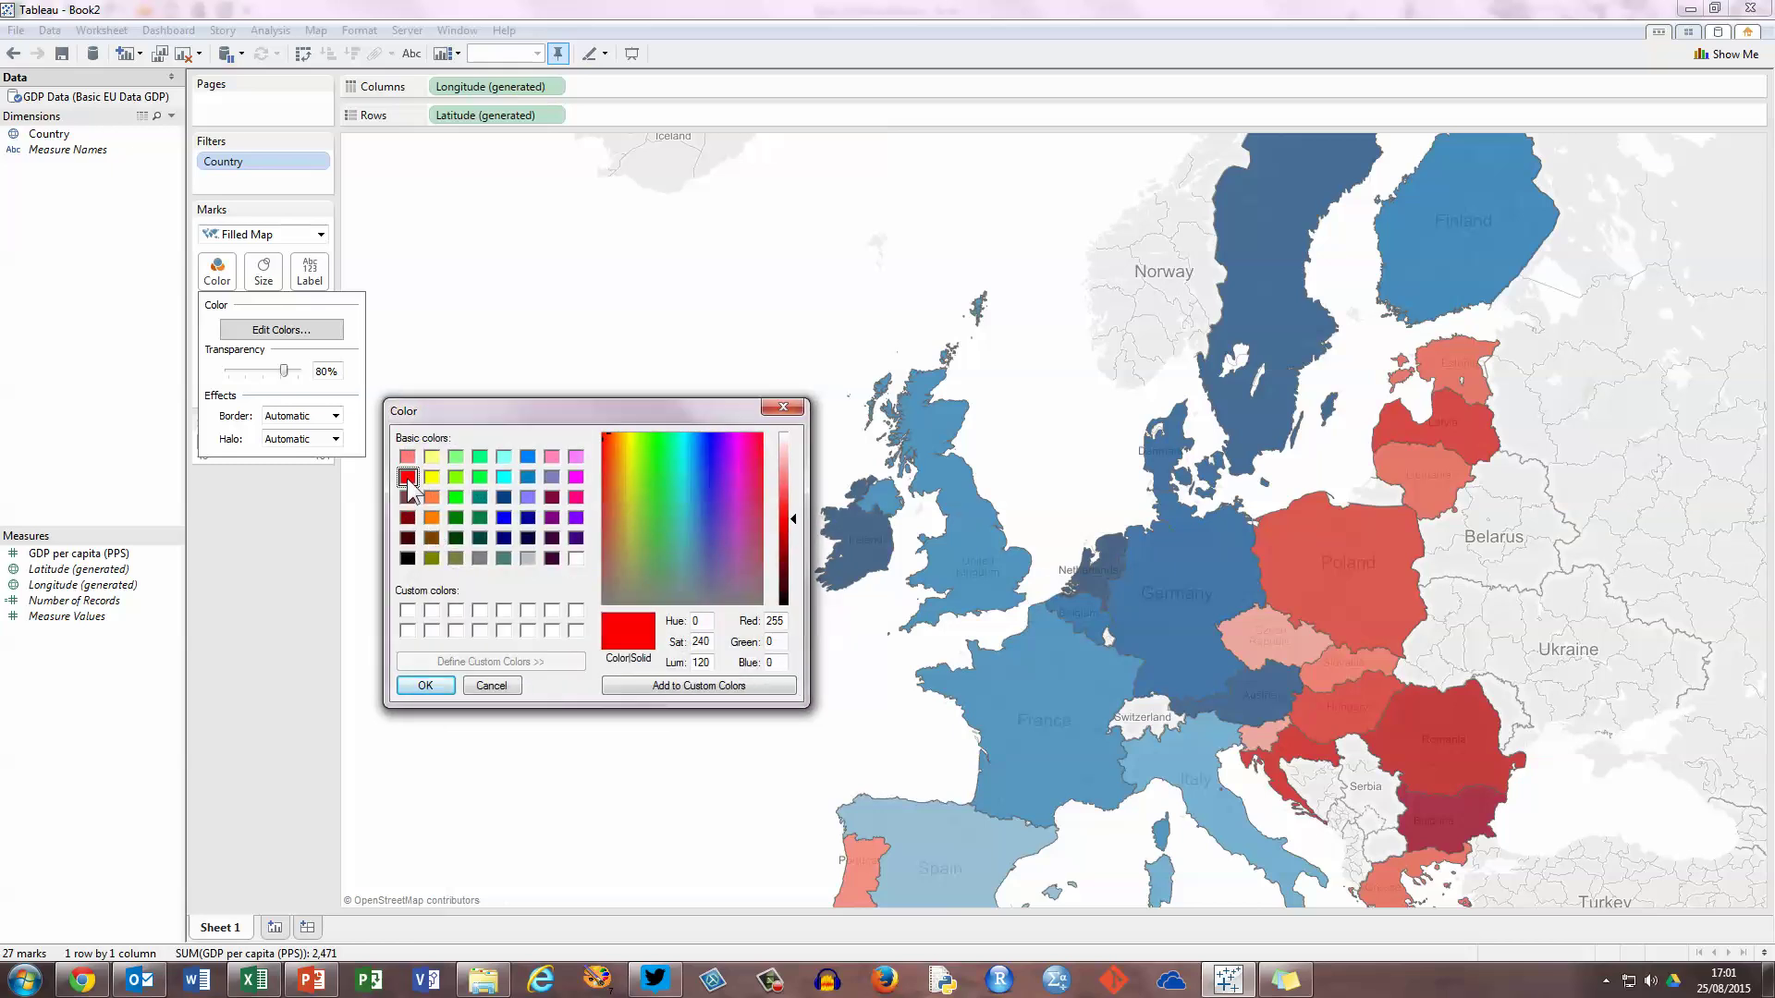
left_click(424, 685)
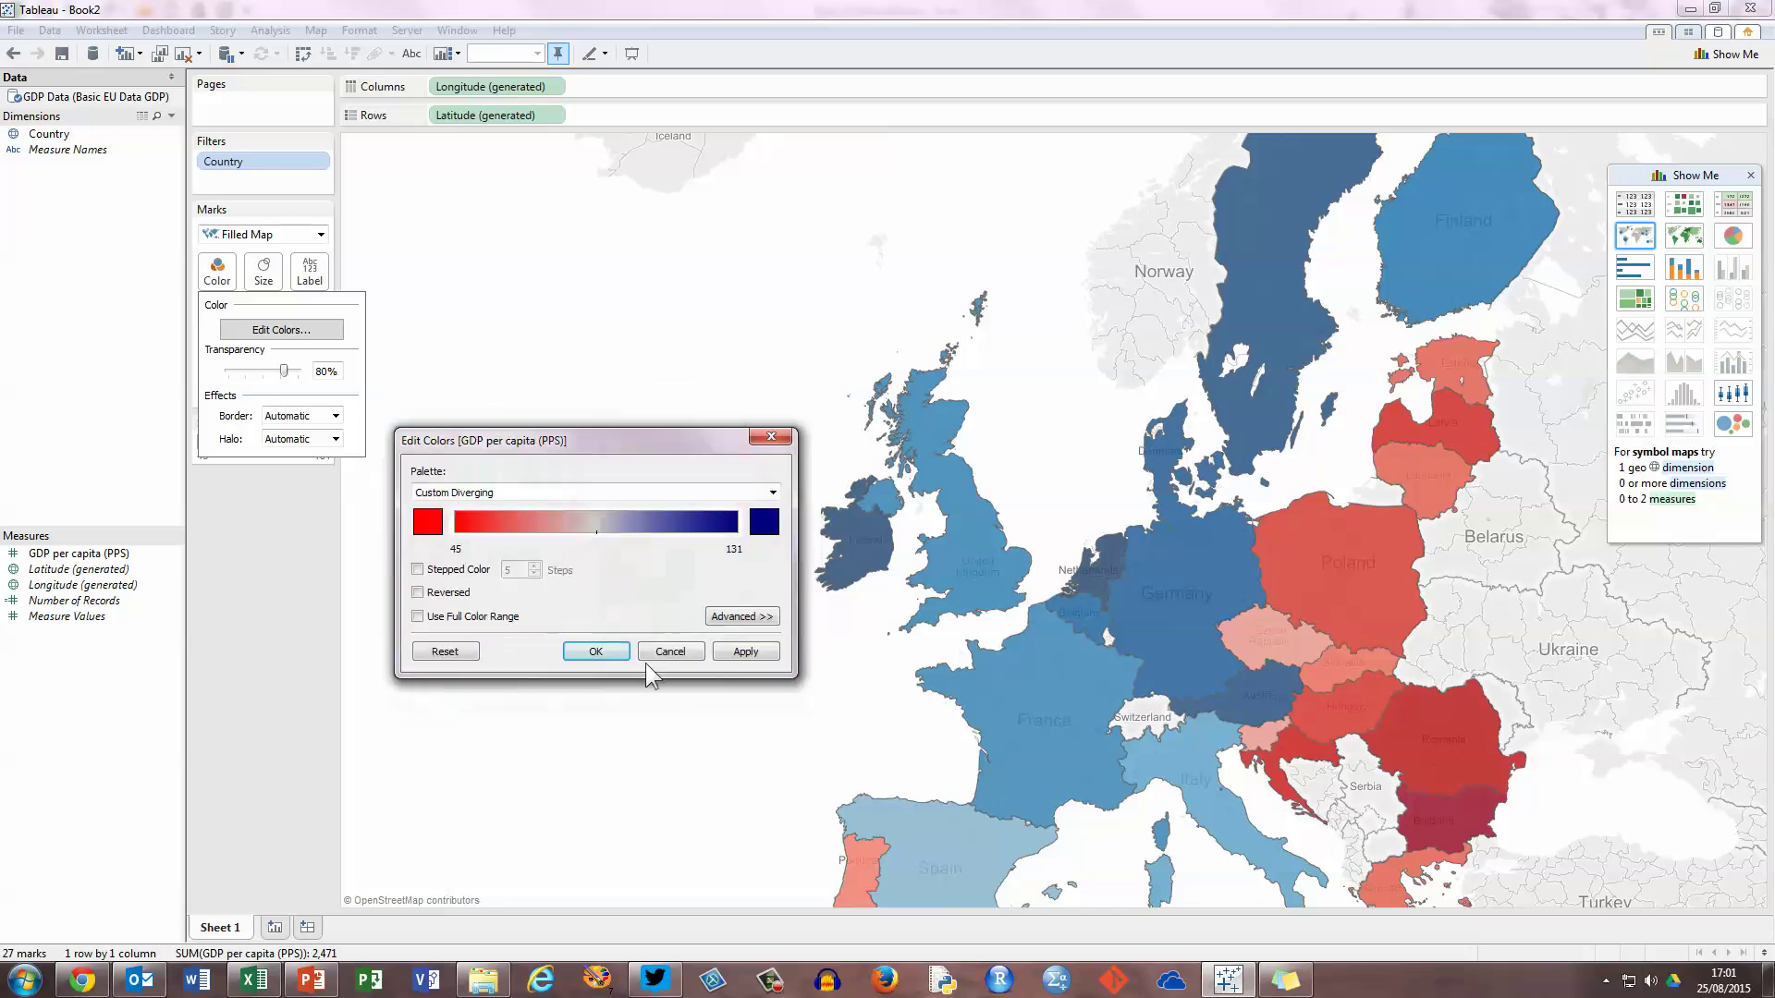
Reverse and apply the palette so high GDP per capita shows red and low shows navy
left_click(746, 651)
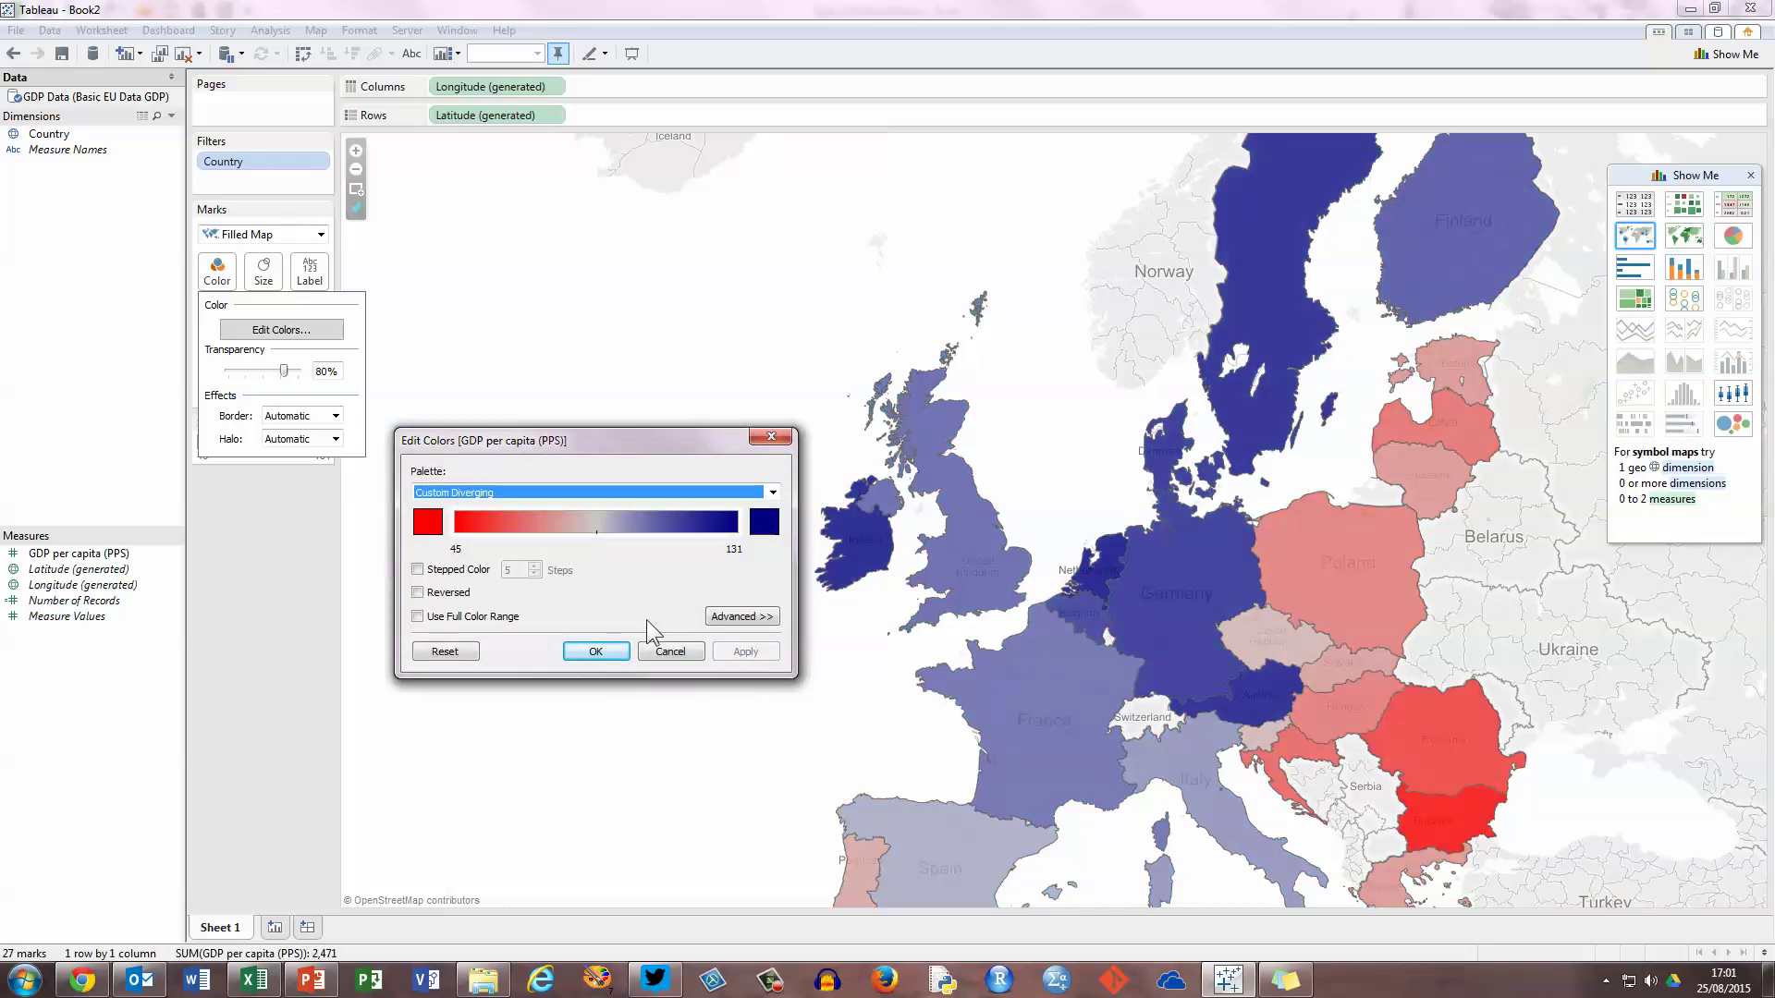
left_click_drag(607, 457, 574, 497)
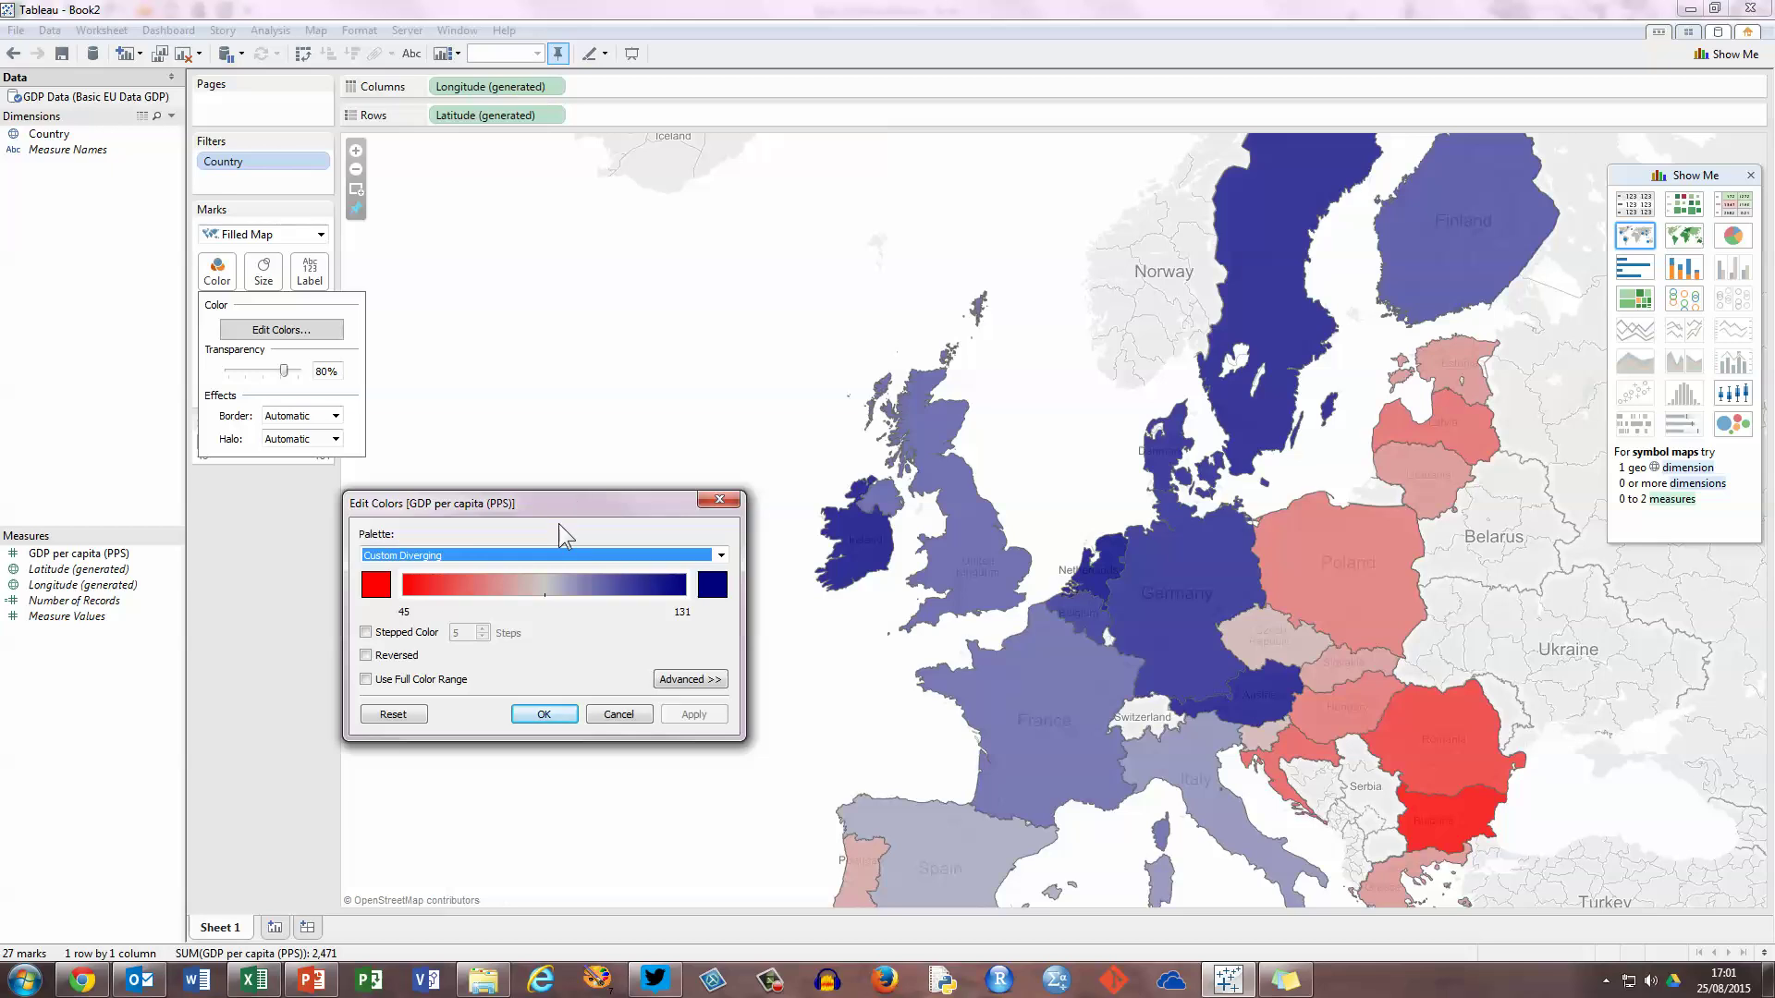
left_click(366, 655)
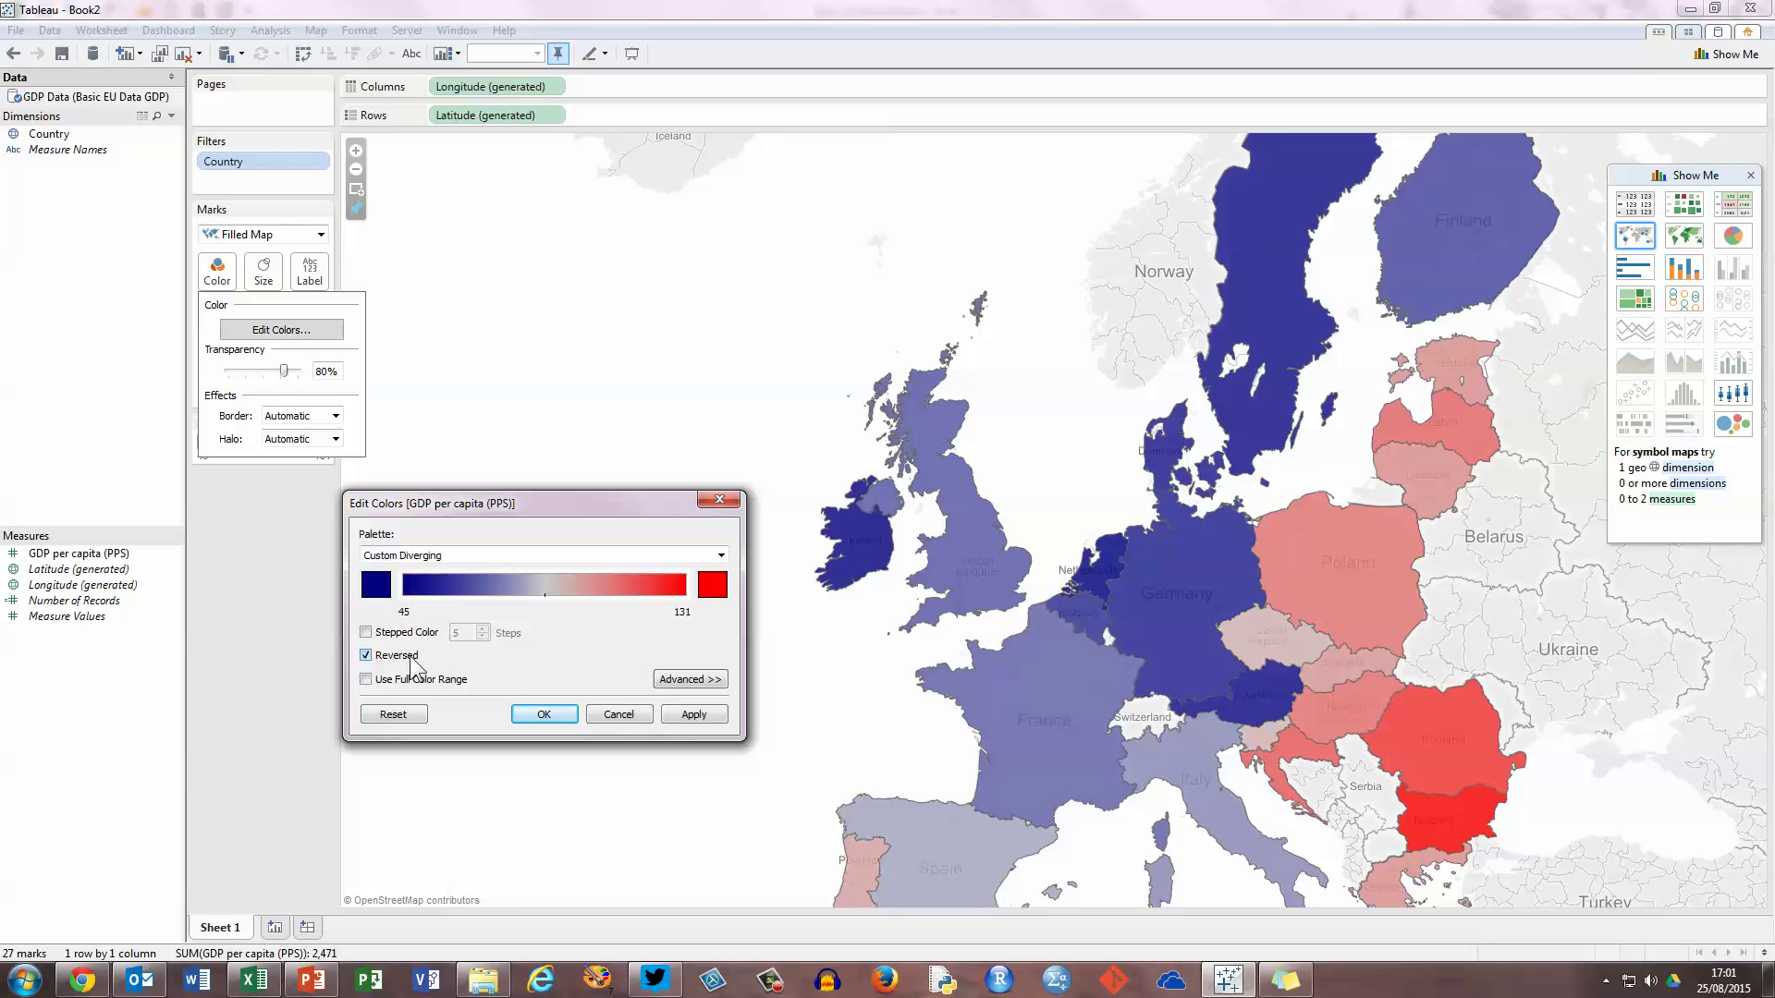
left_click(693, 714)
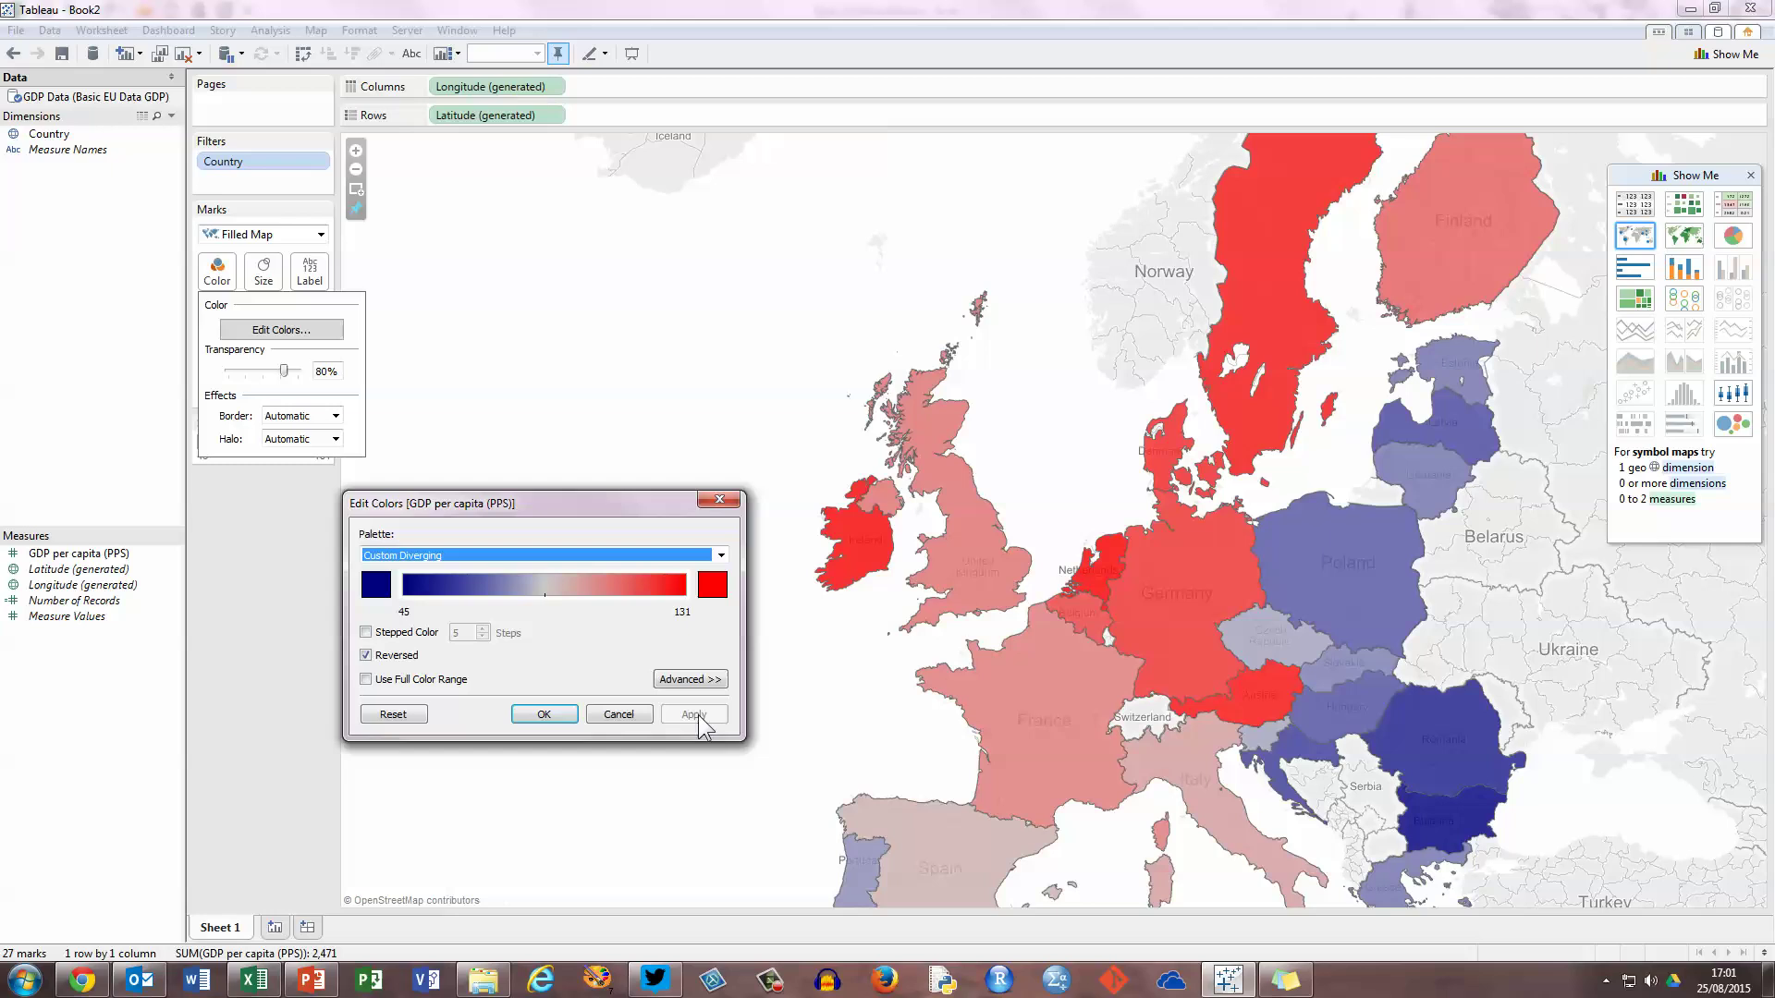
left_click(543, 714)
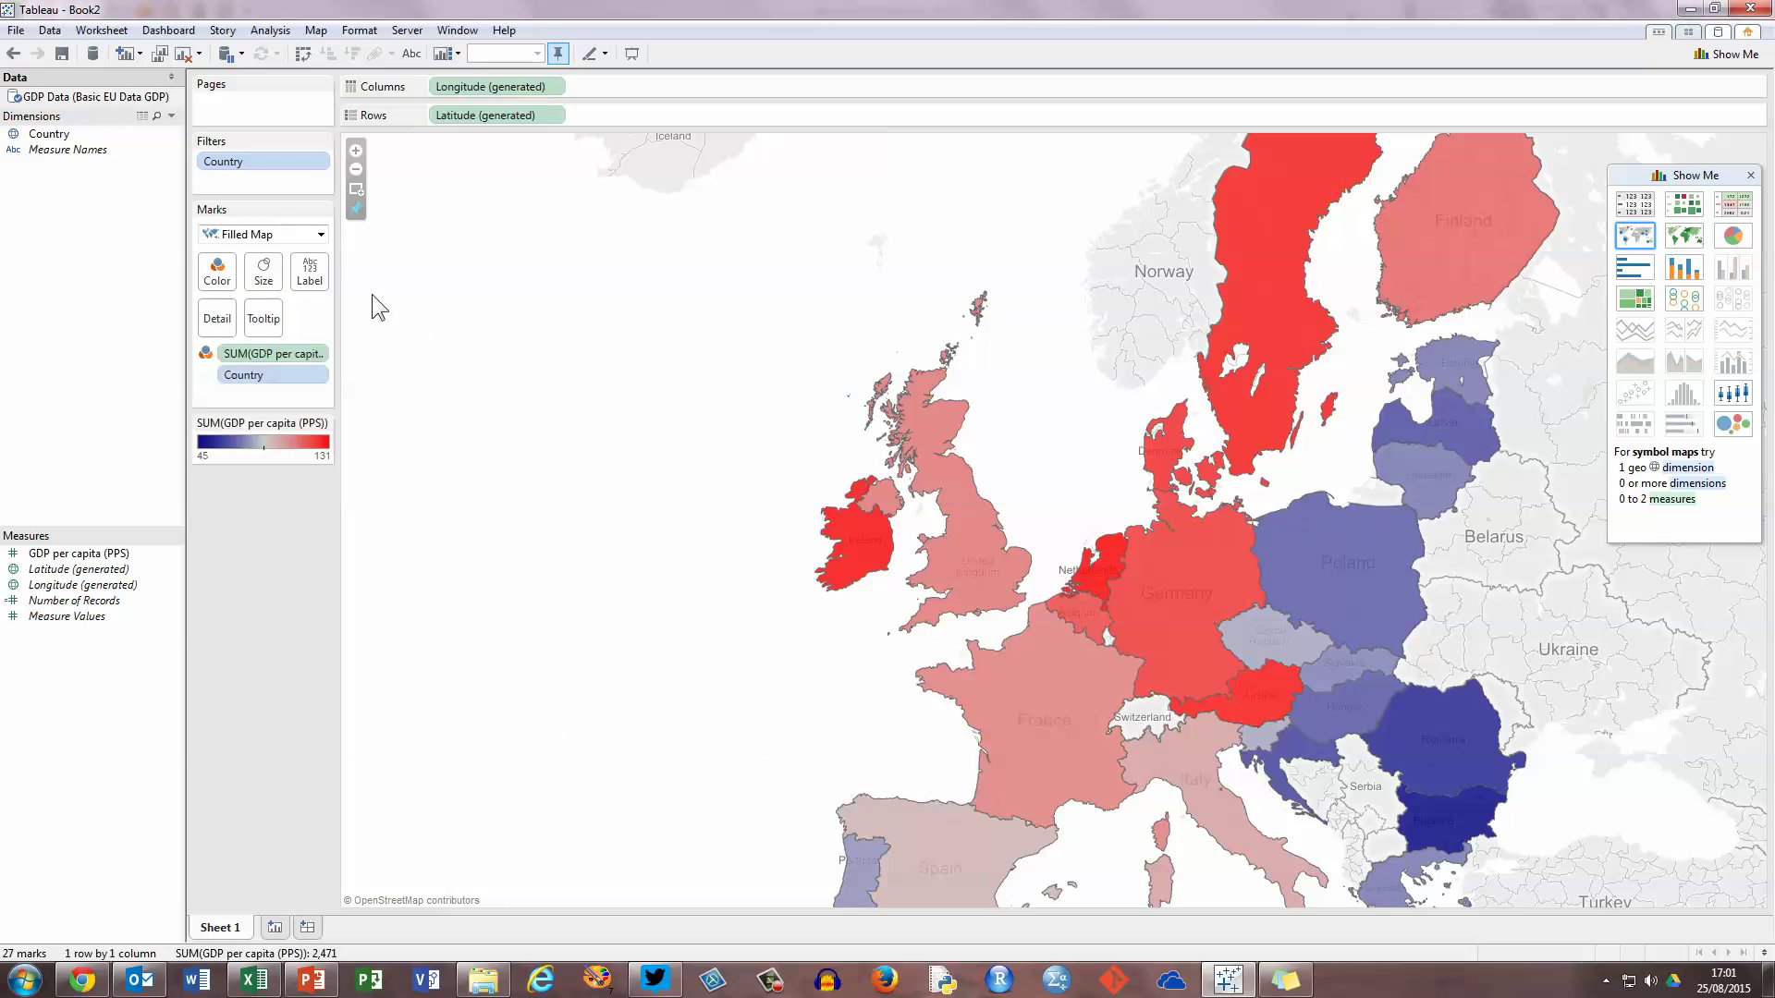
Label every country with its GDP per capita value in 18-point font
left_click(313, 273)
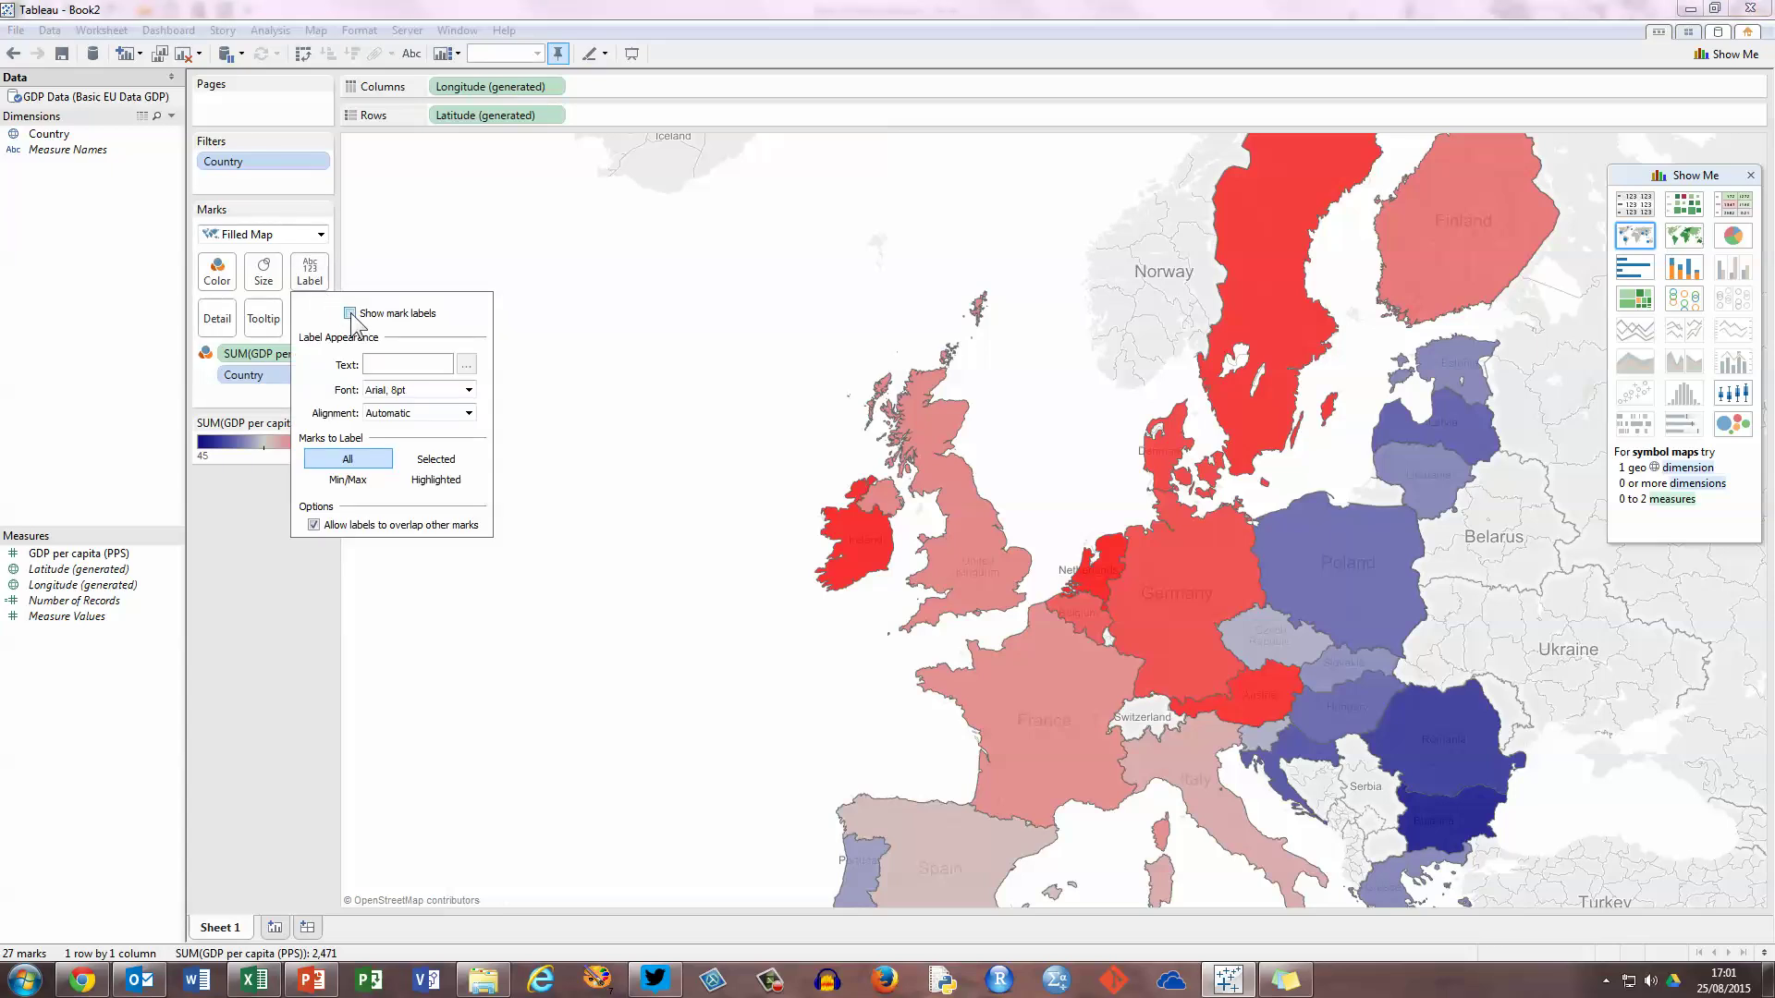
left_click(350, 314)
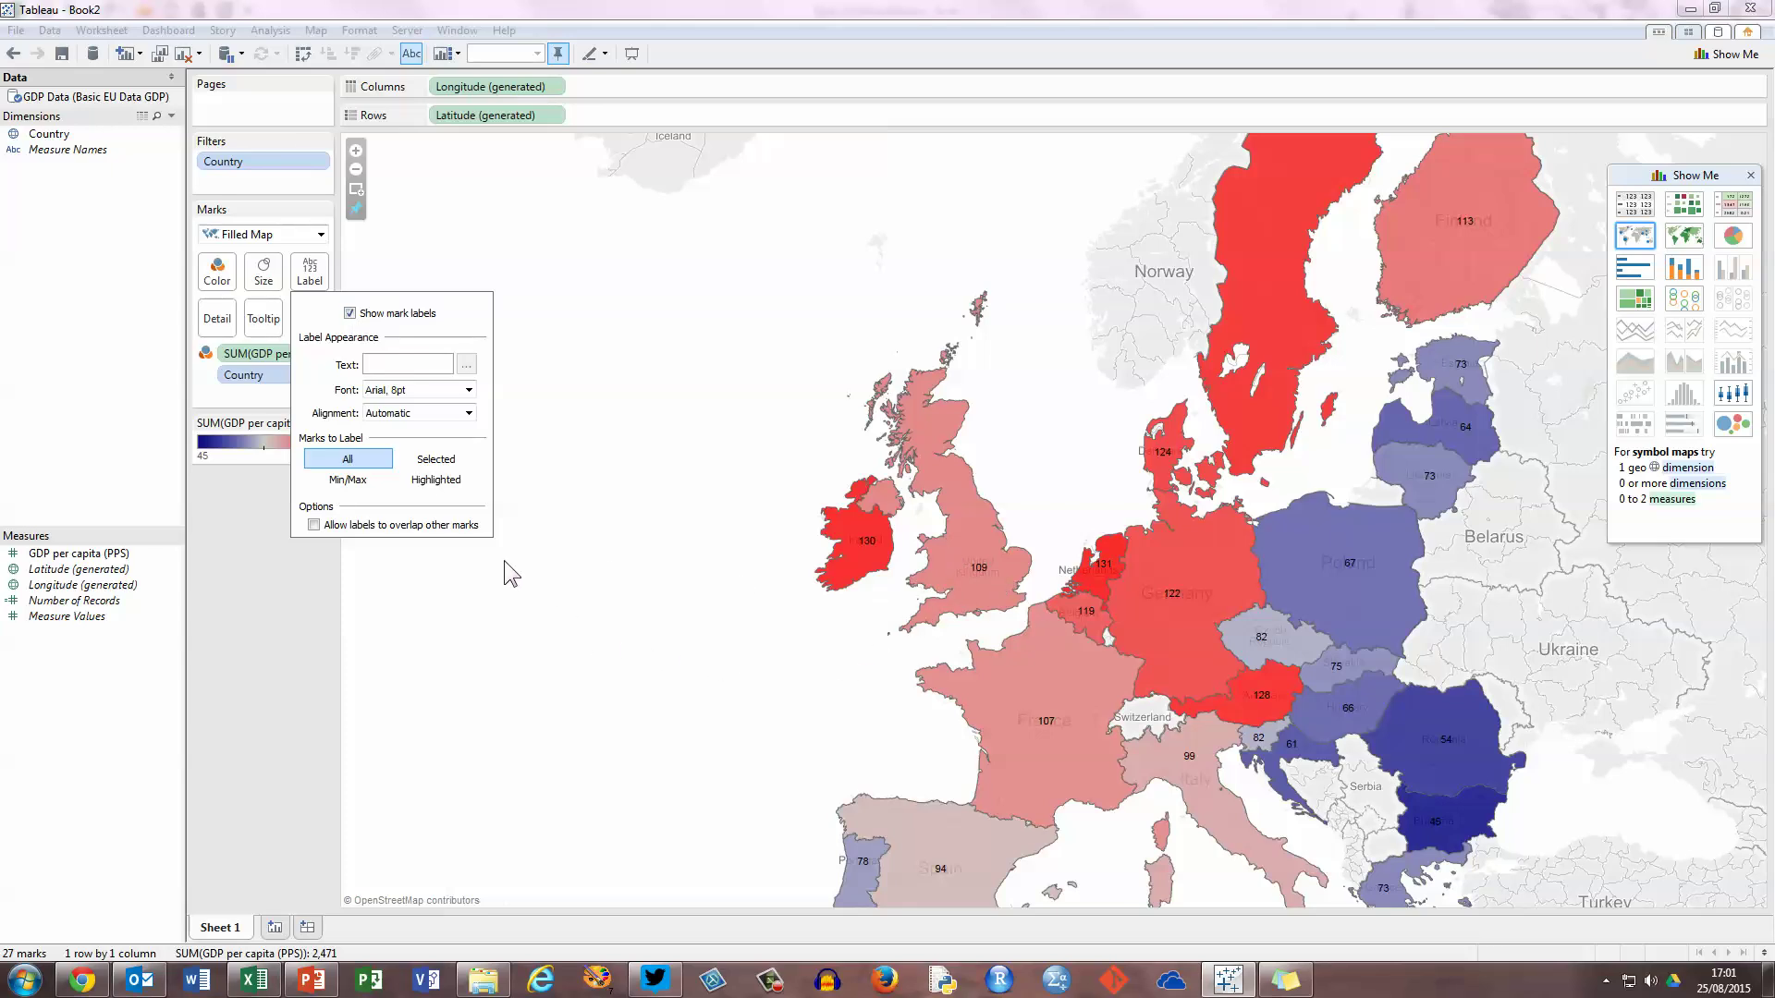
left_click(469, 390)
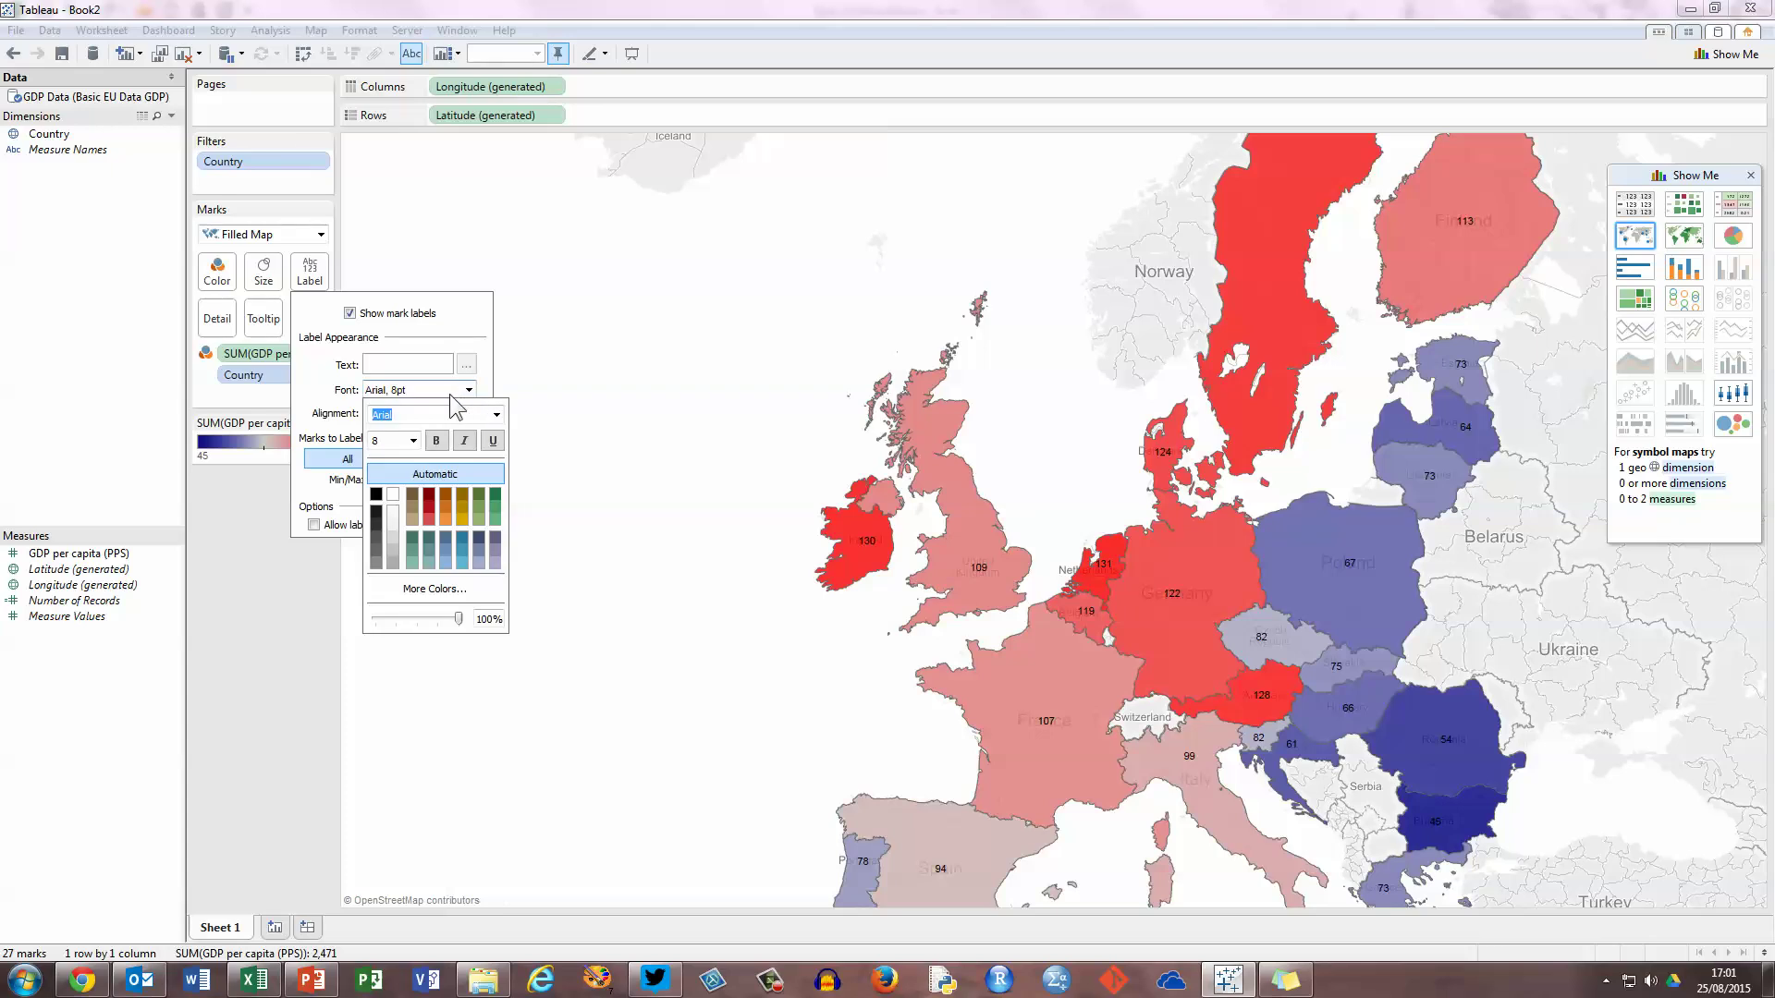
left_click(412, 441)
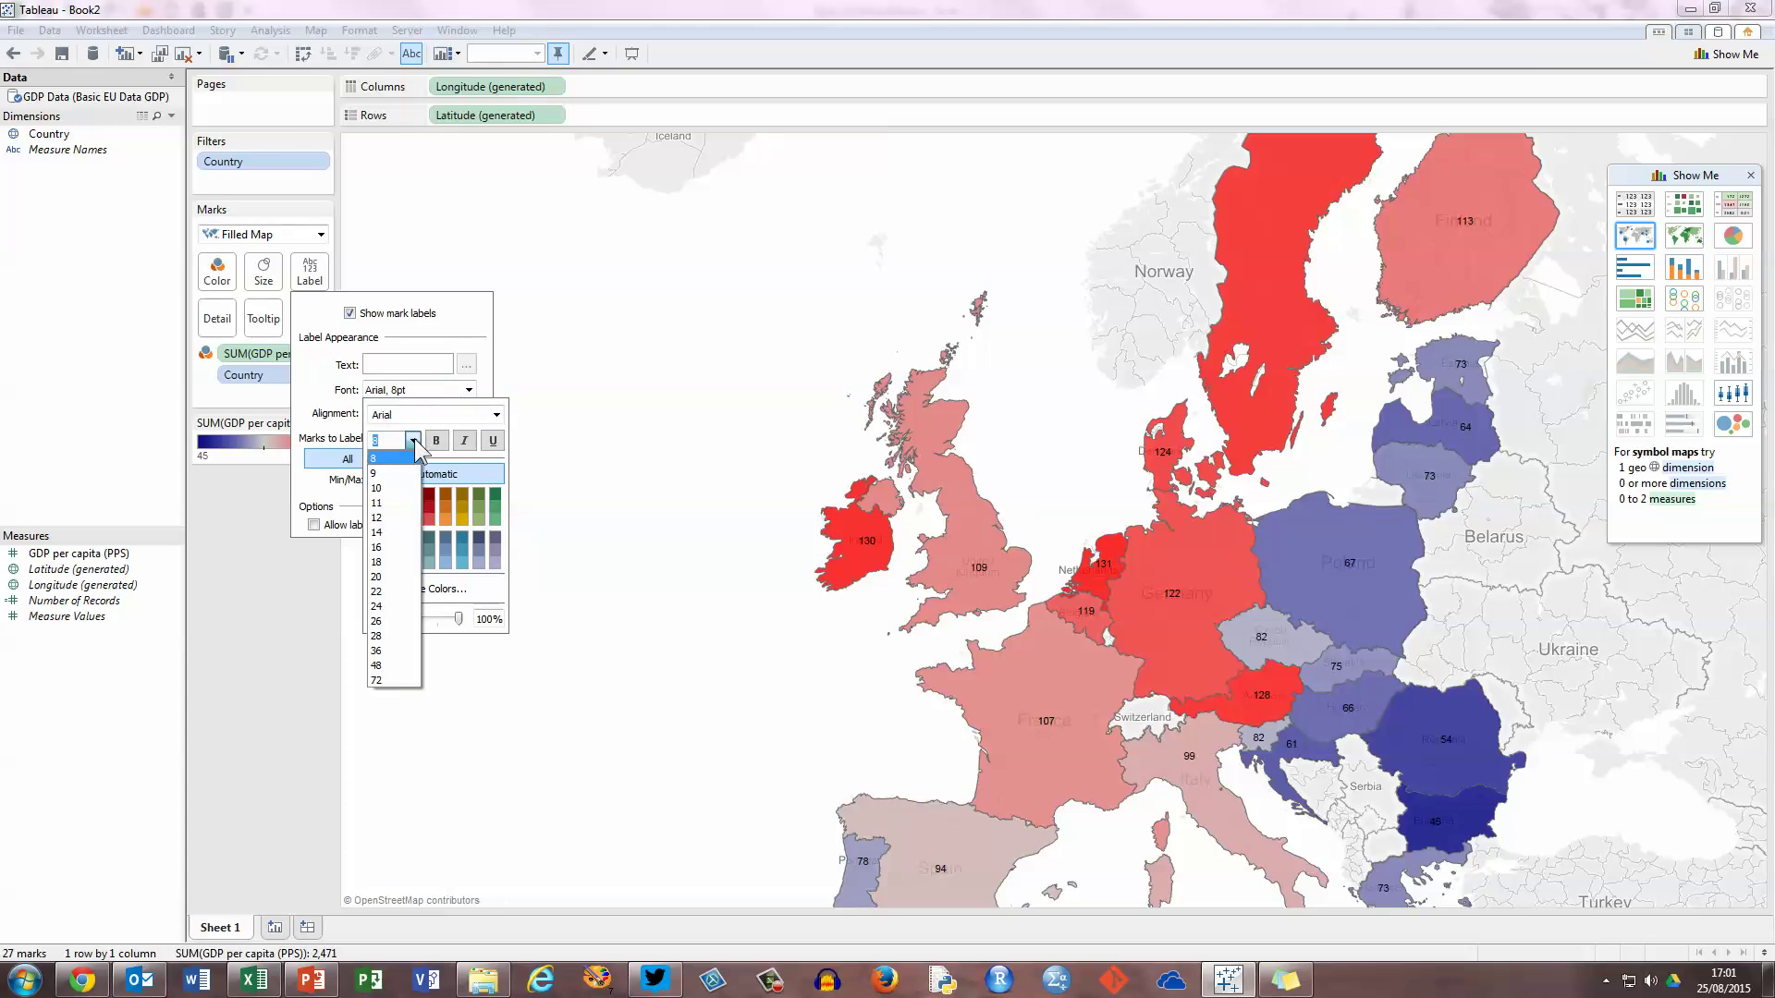
left_click(379, 560)
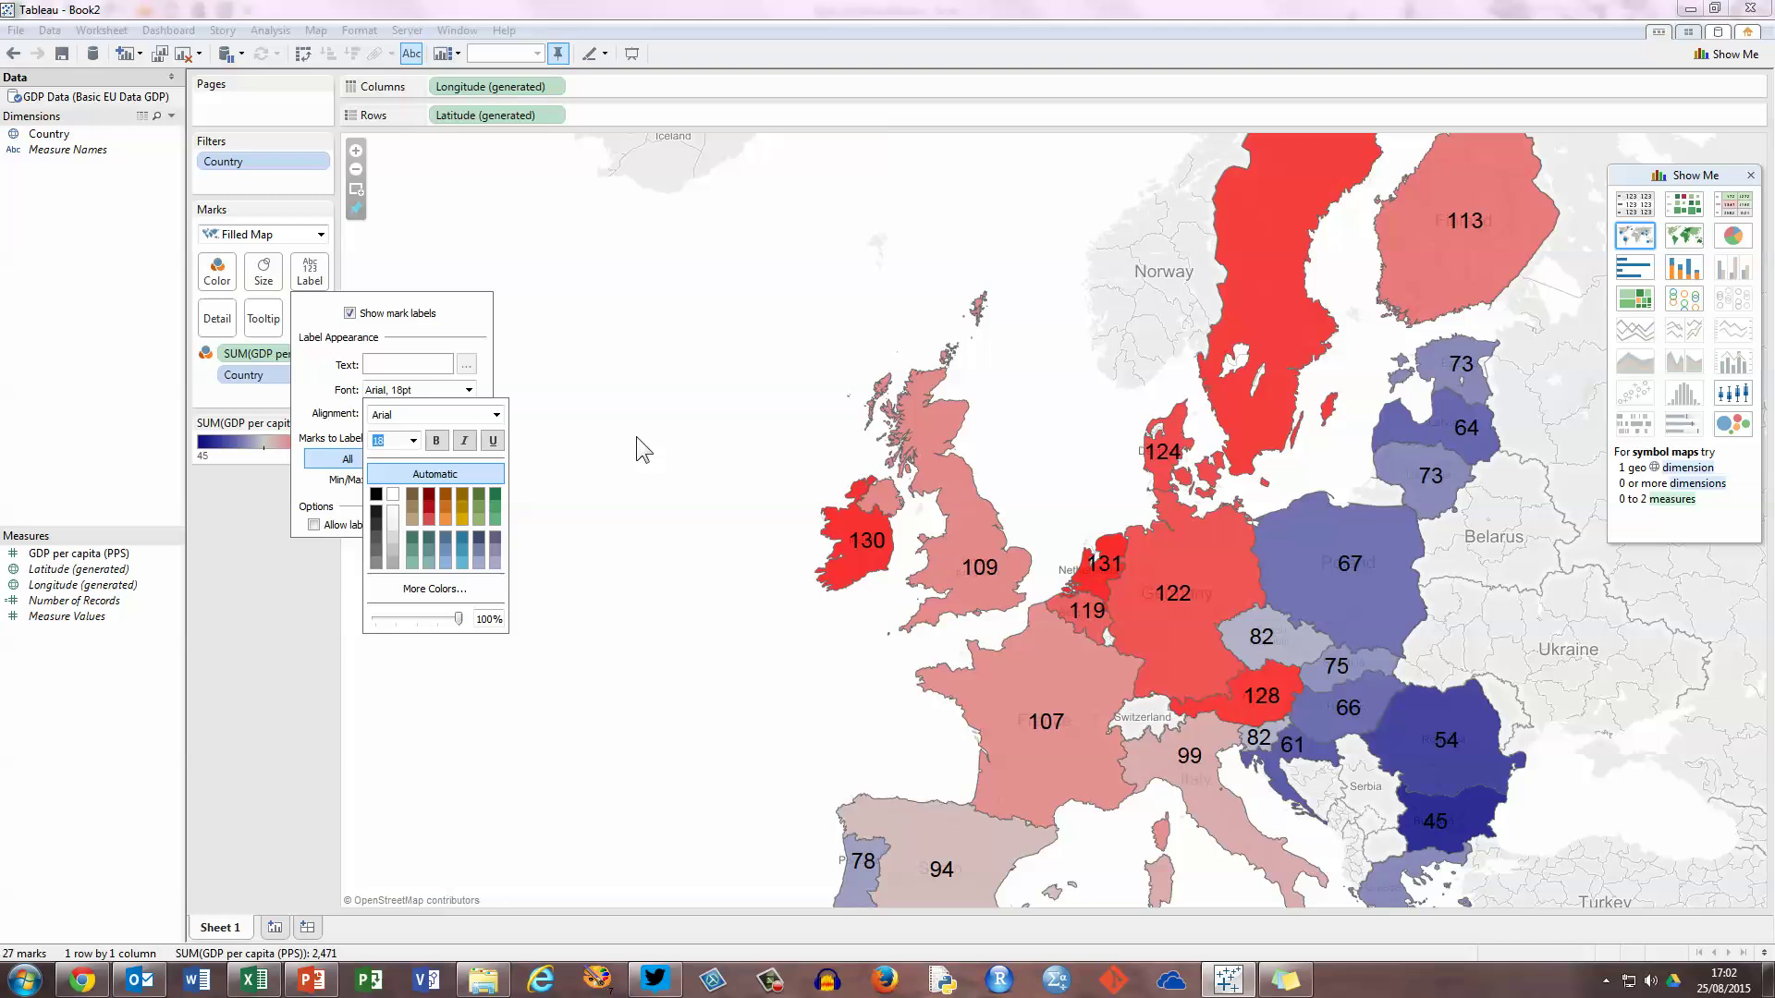
left_click(607, 502)
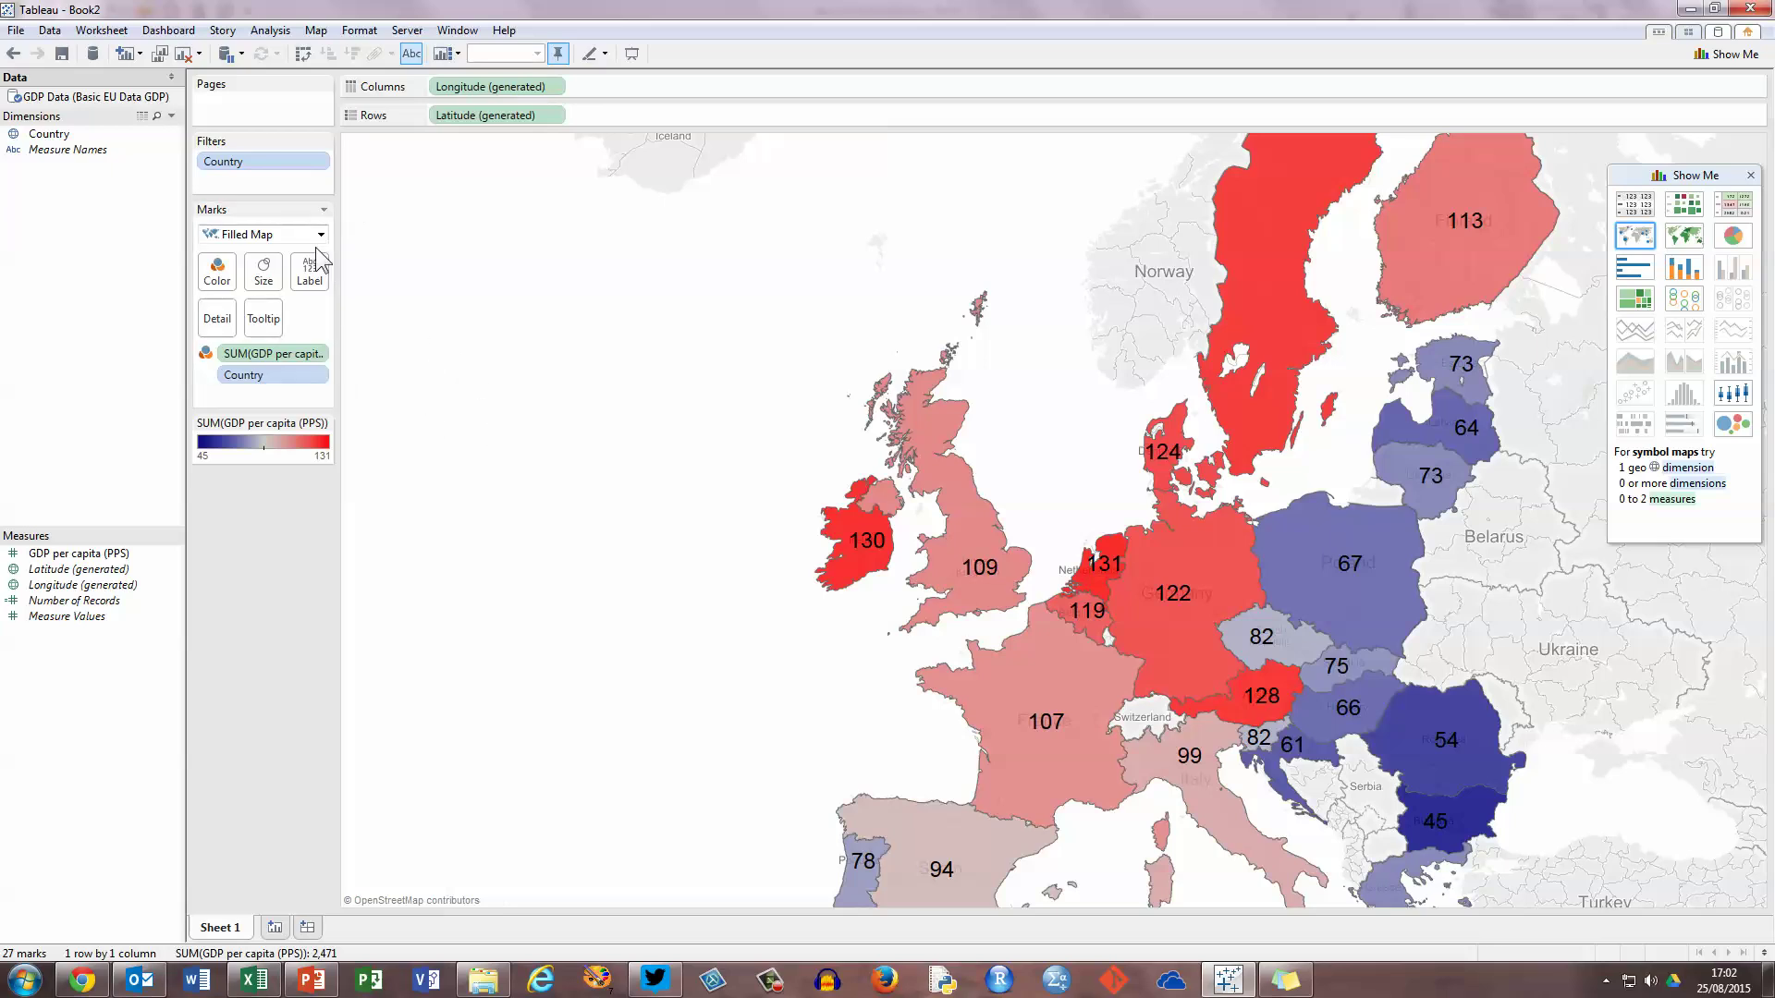
Stop excluding Luxembourg in the Country filter so it appears with 258 and the scale extends to 258
left_click(319, 165)
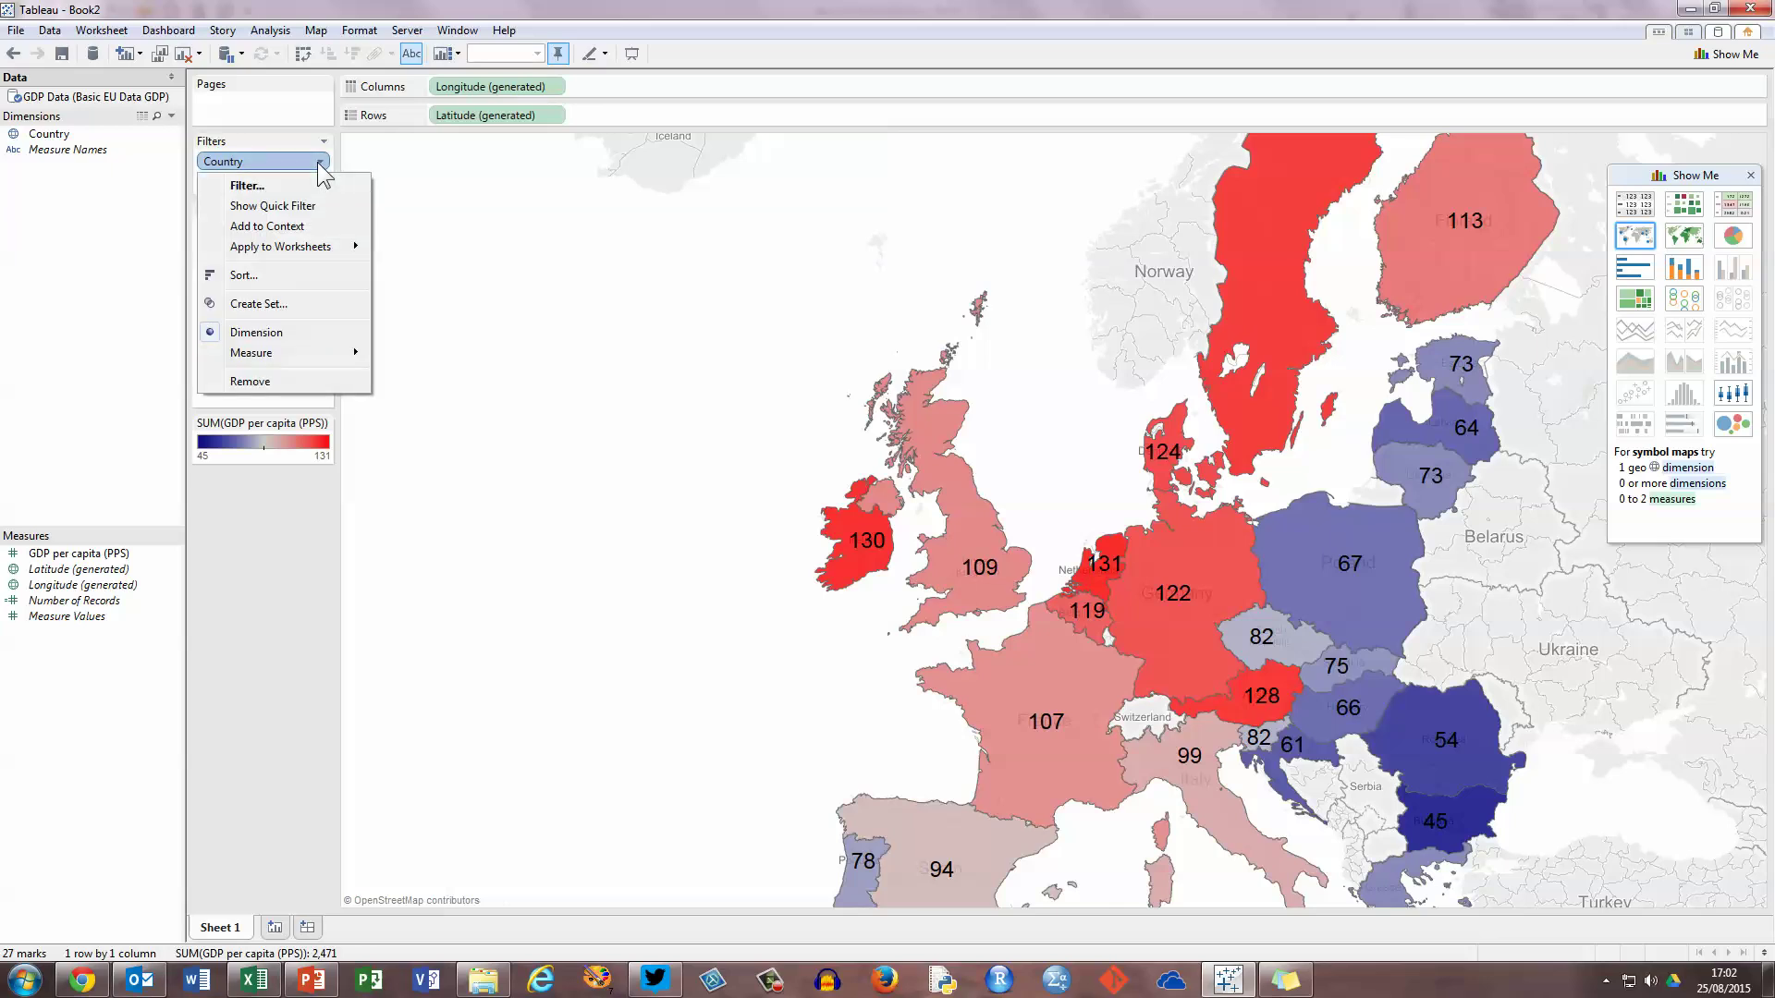
left_click(264, 186)
left_click_drag(871, 245, 568, 259)
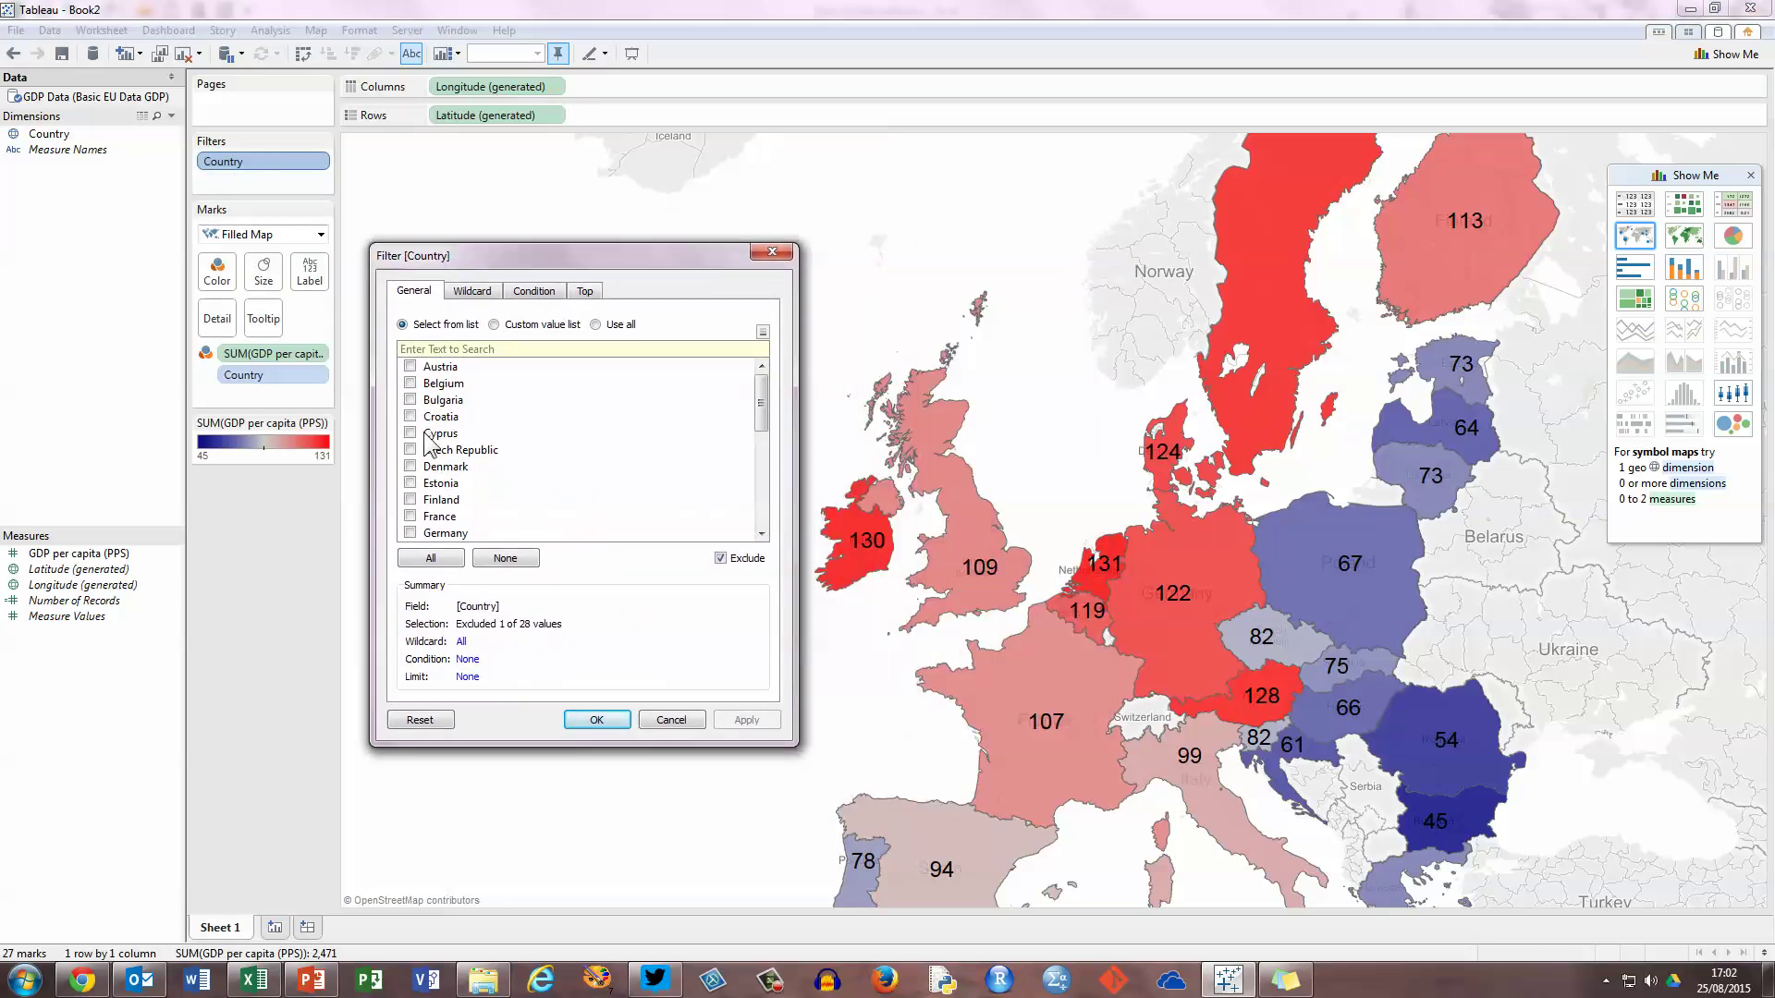
left_click_drag(758, 412, 765, 480)
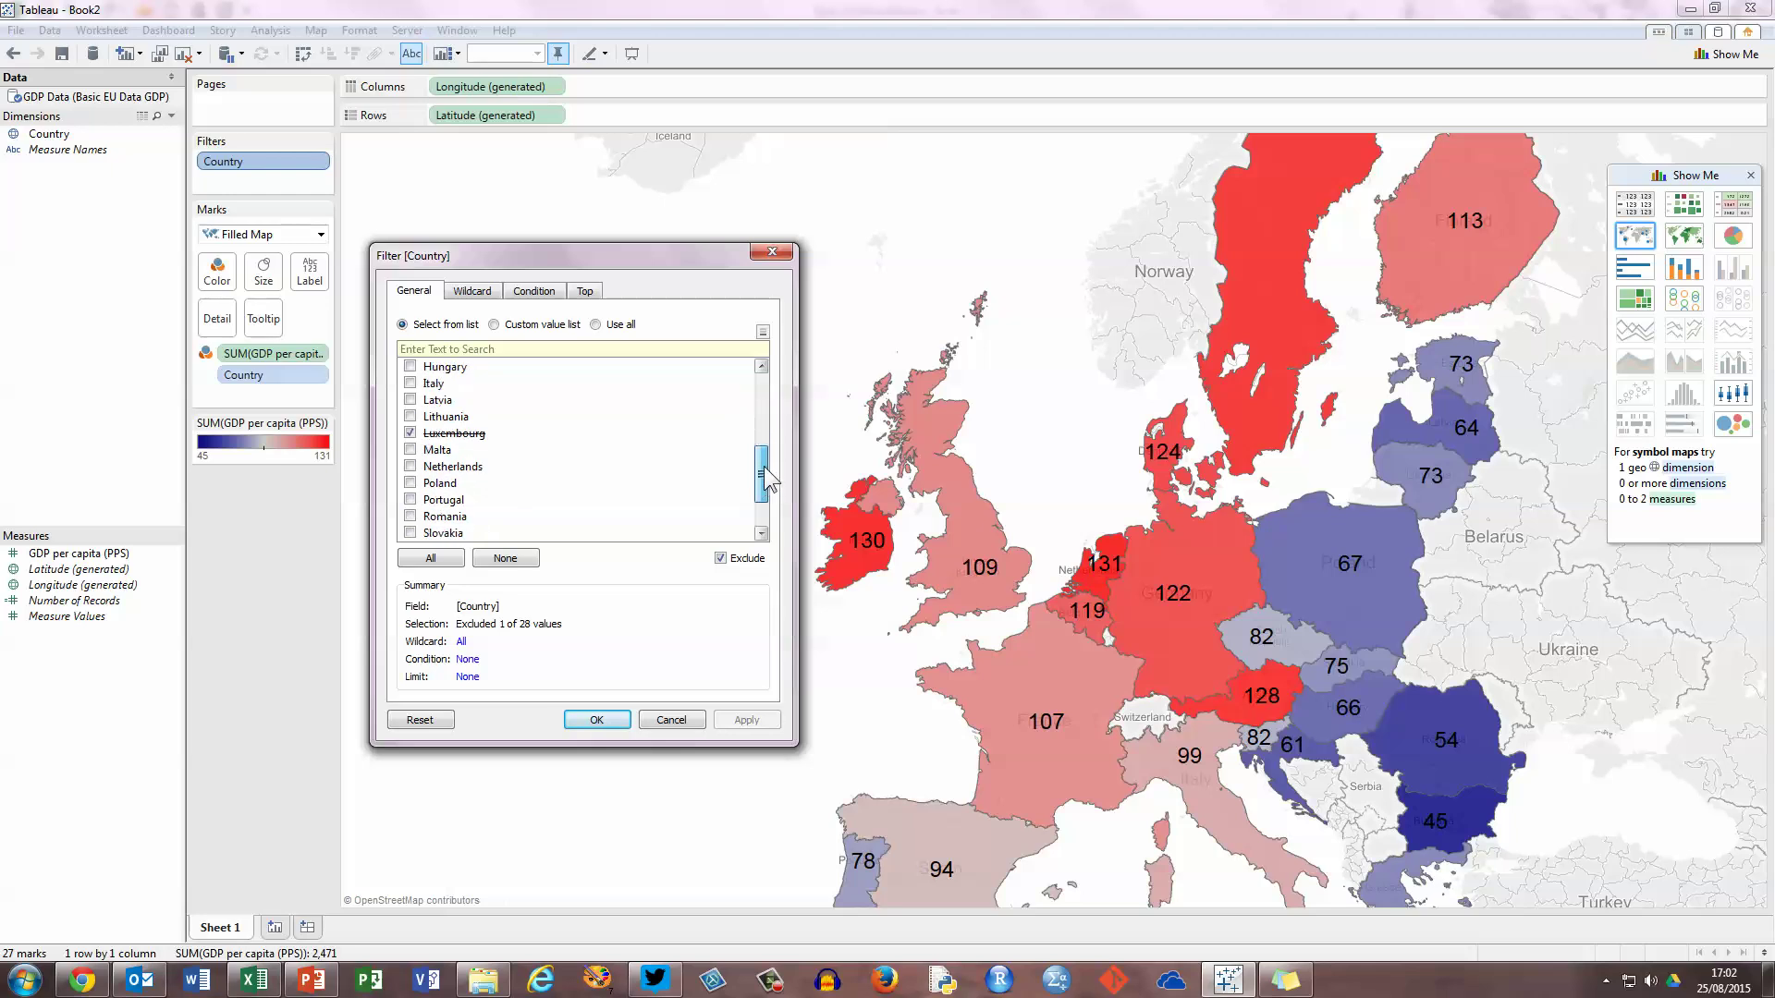
left_click(410, 432)
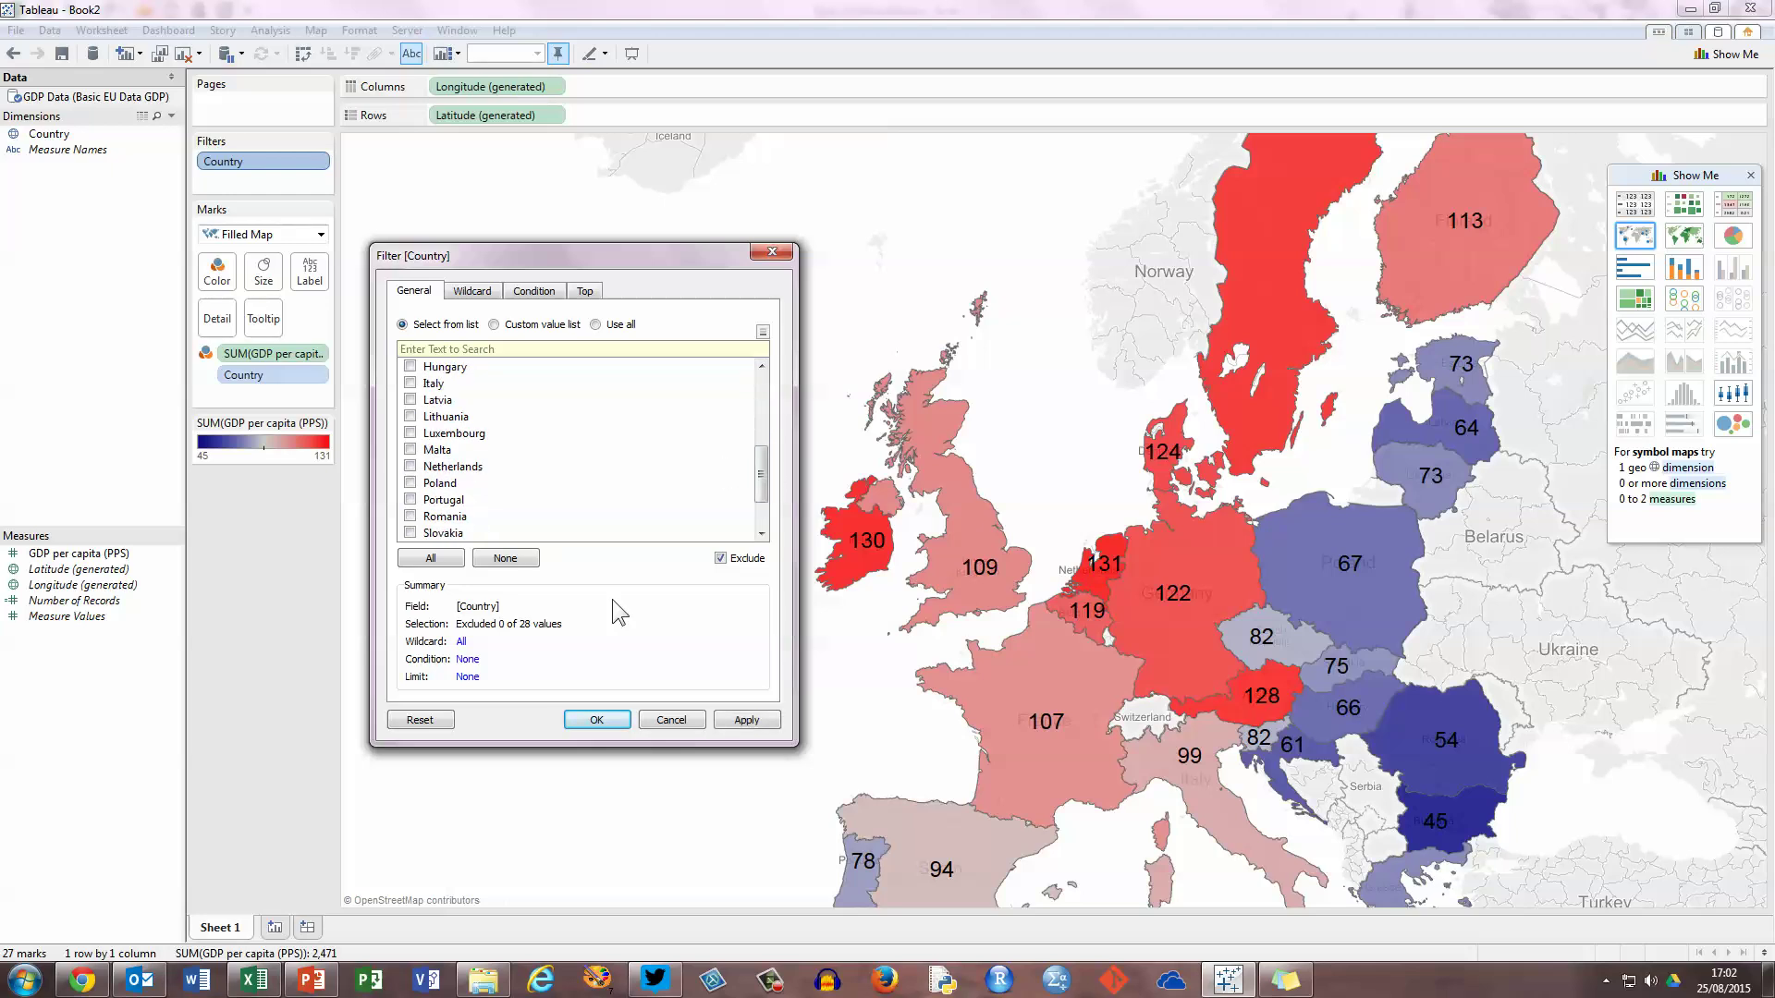
left_click(747, 720)
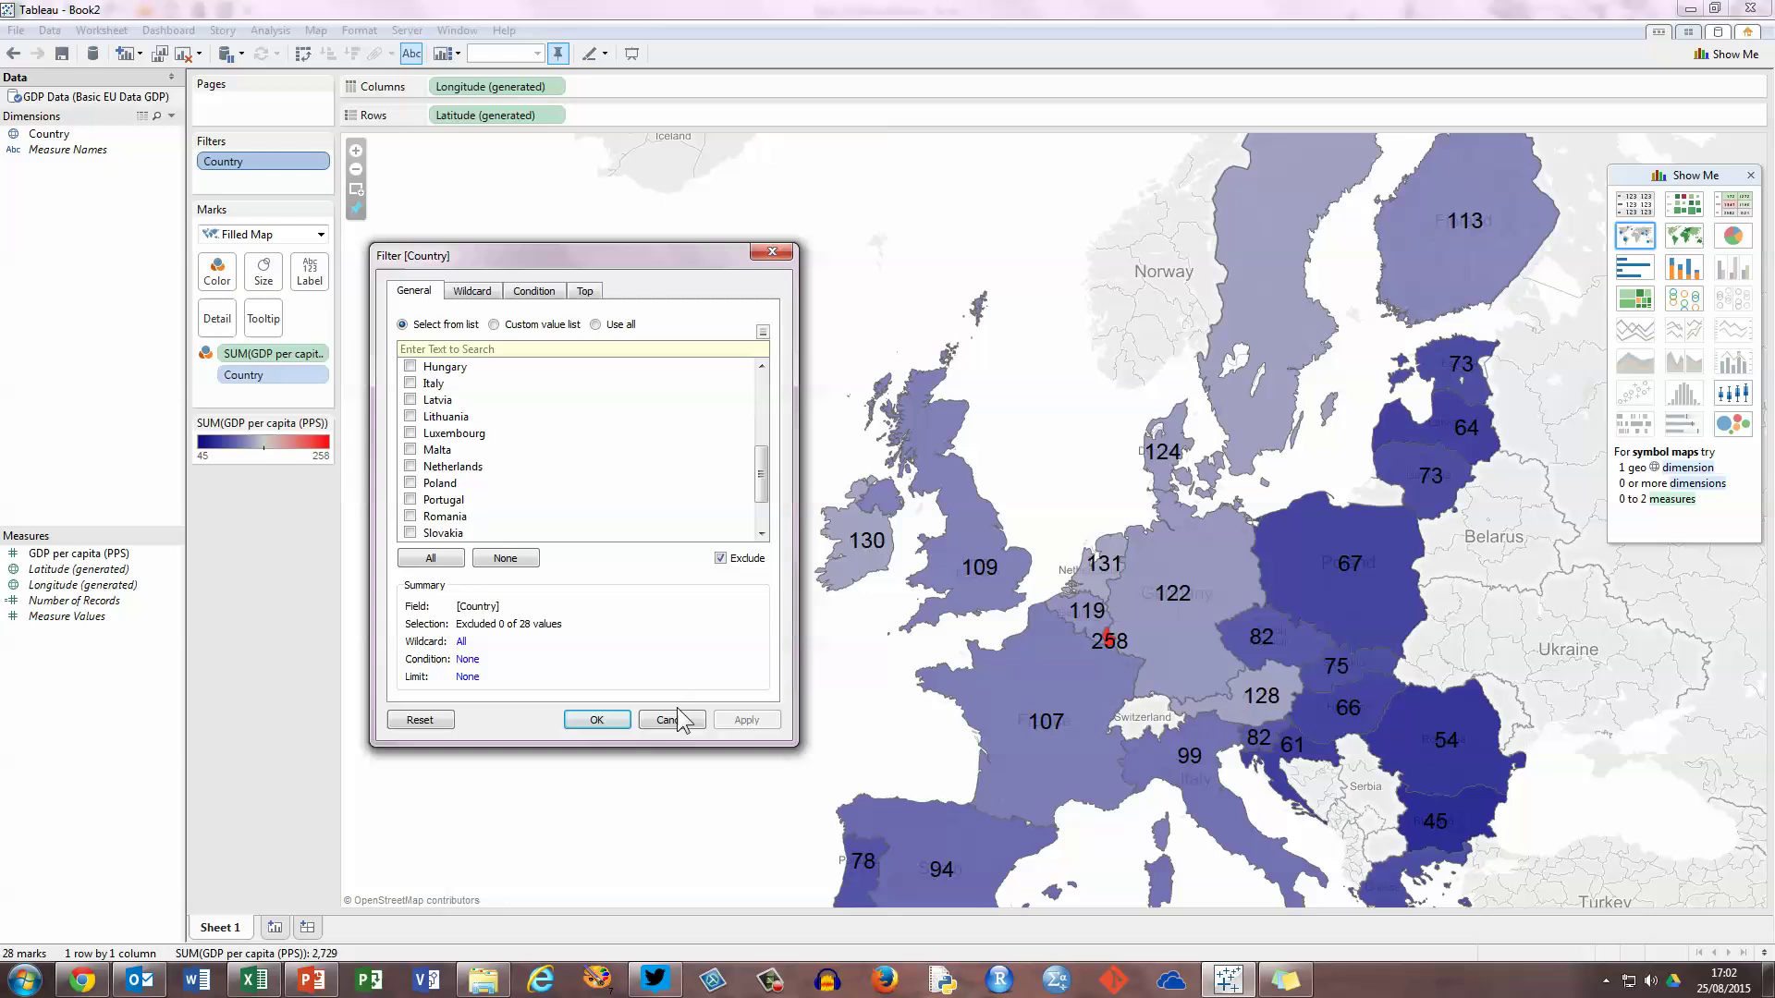
left_click(607, 721)
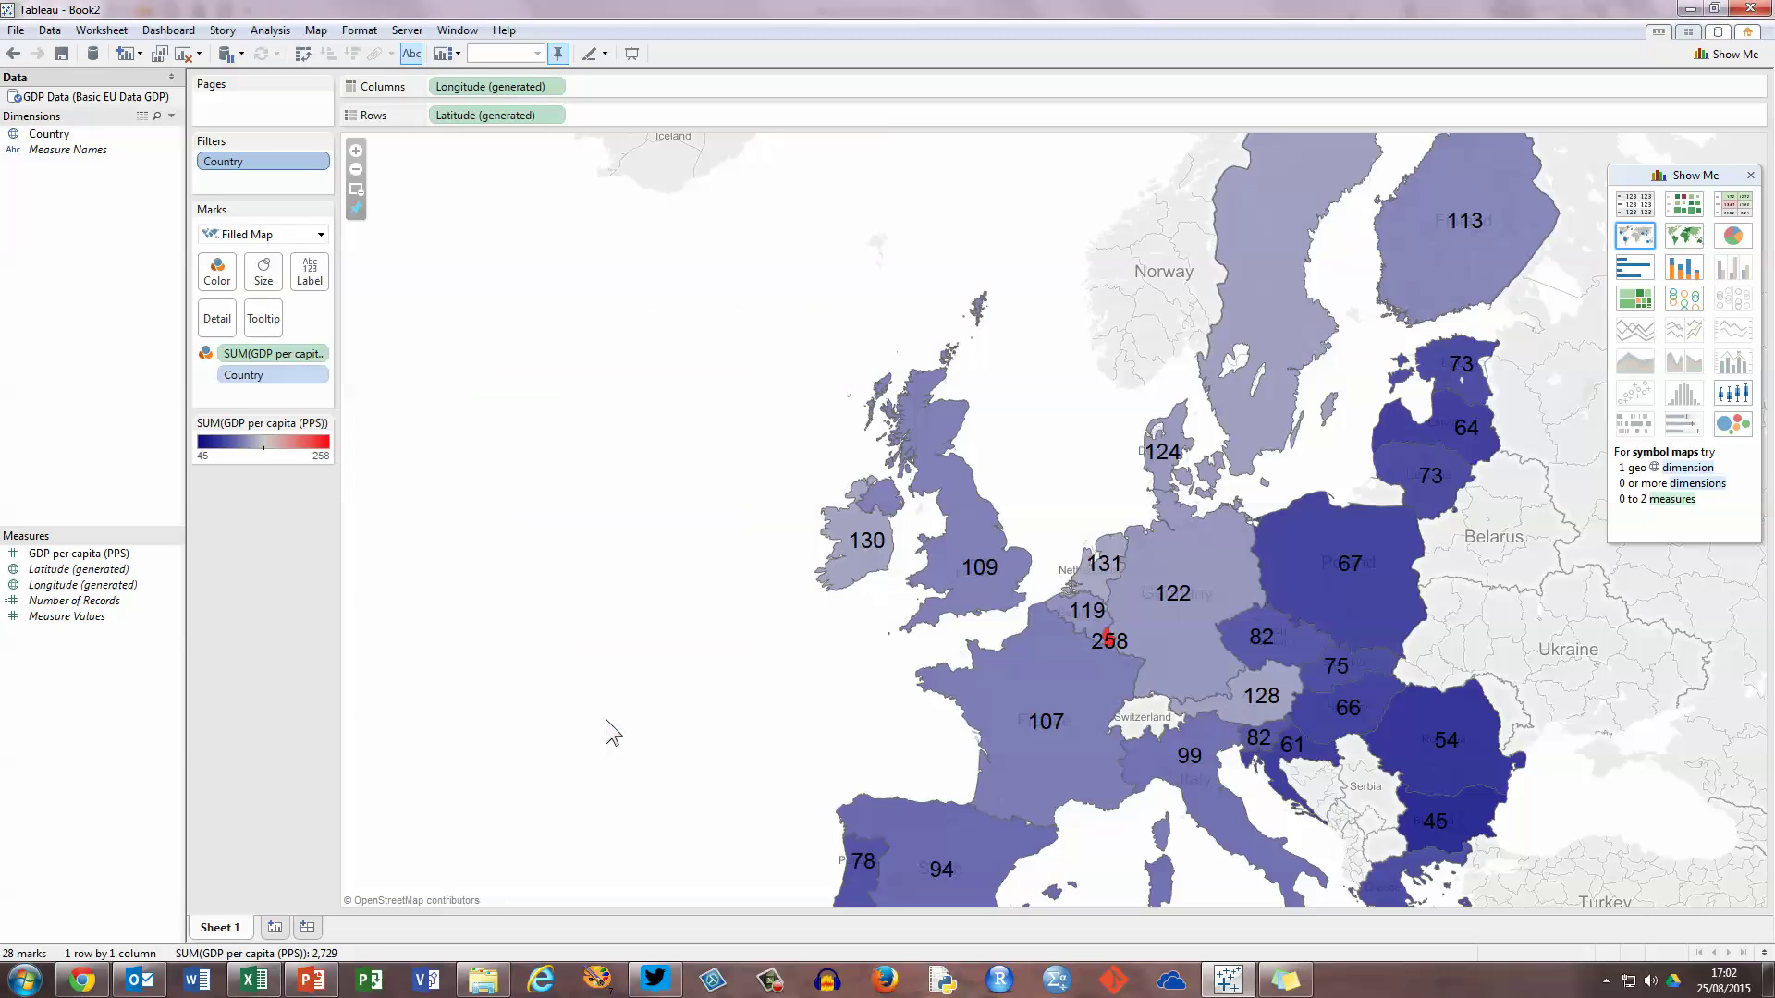